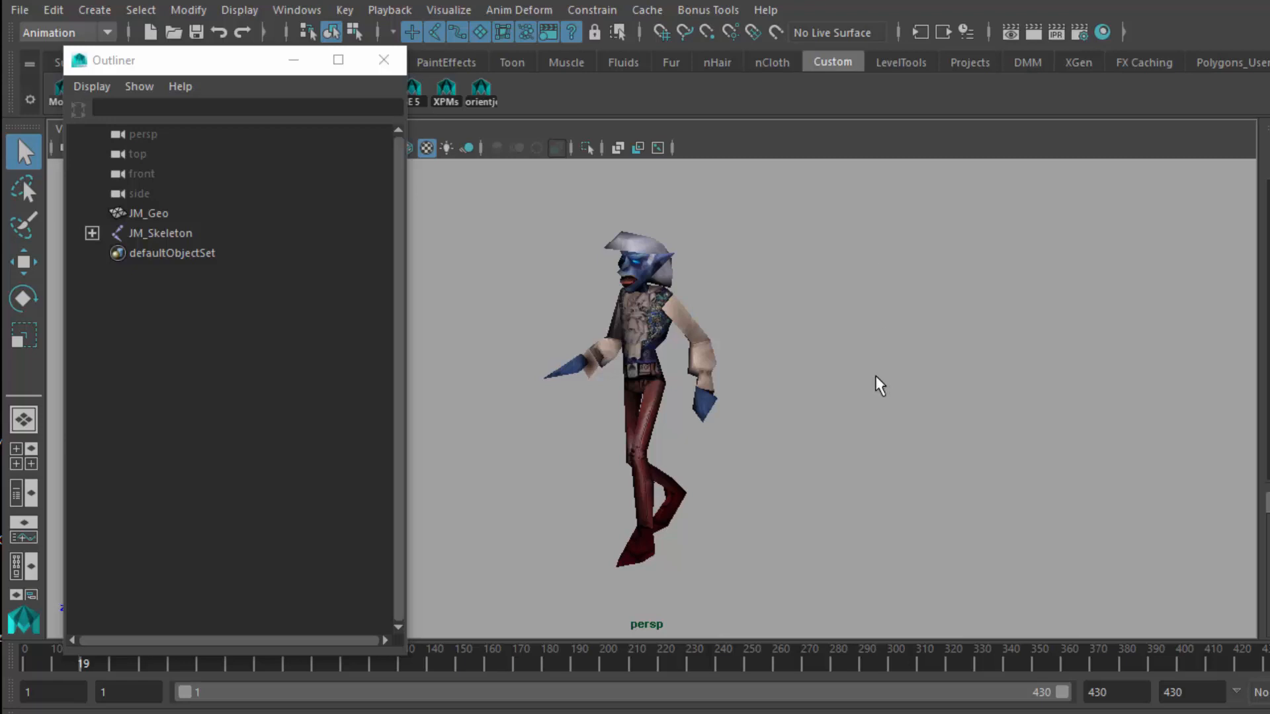
- Reopen the recent scene Tutorial.mb without saving the changes to the current scene
click(18, 11)
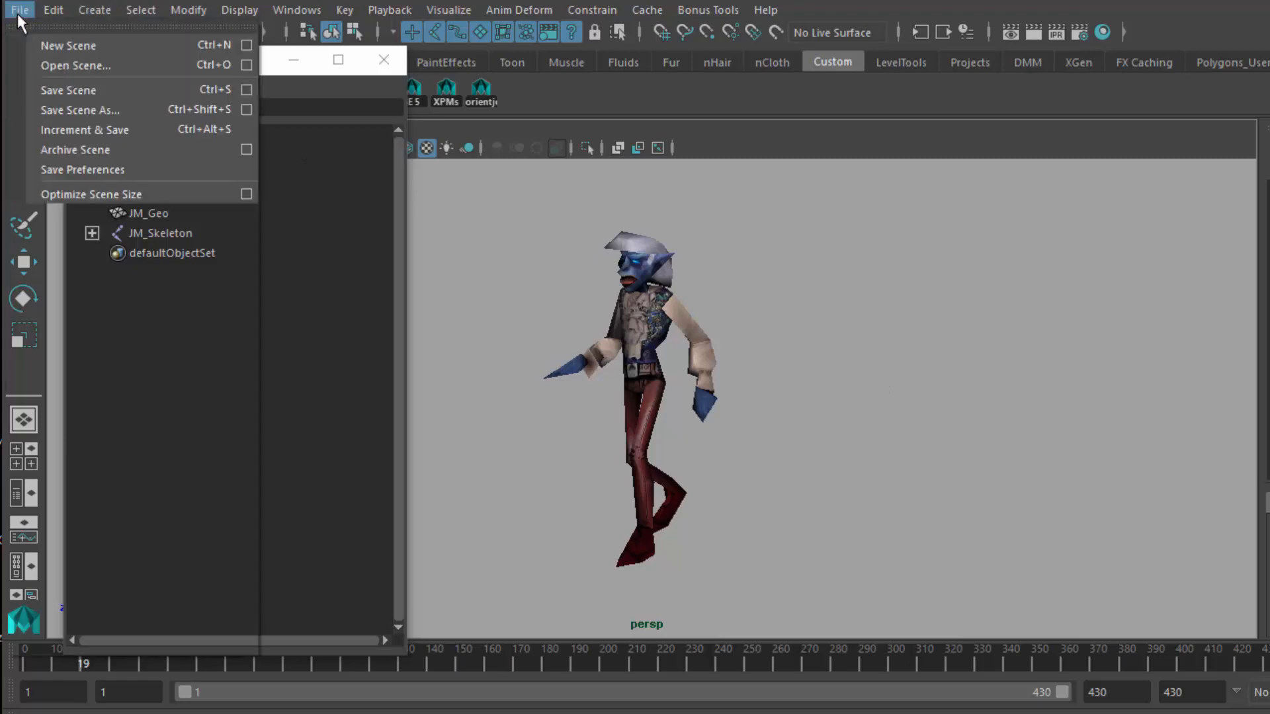
mouse_move(147, 581)
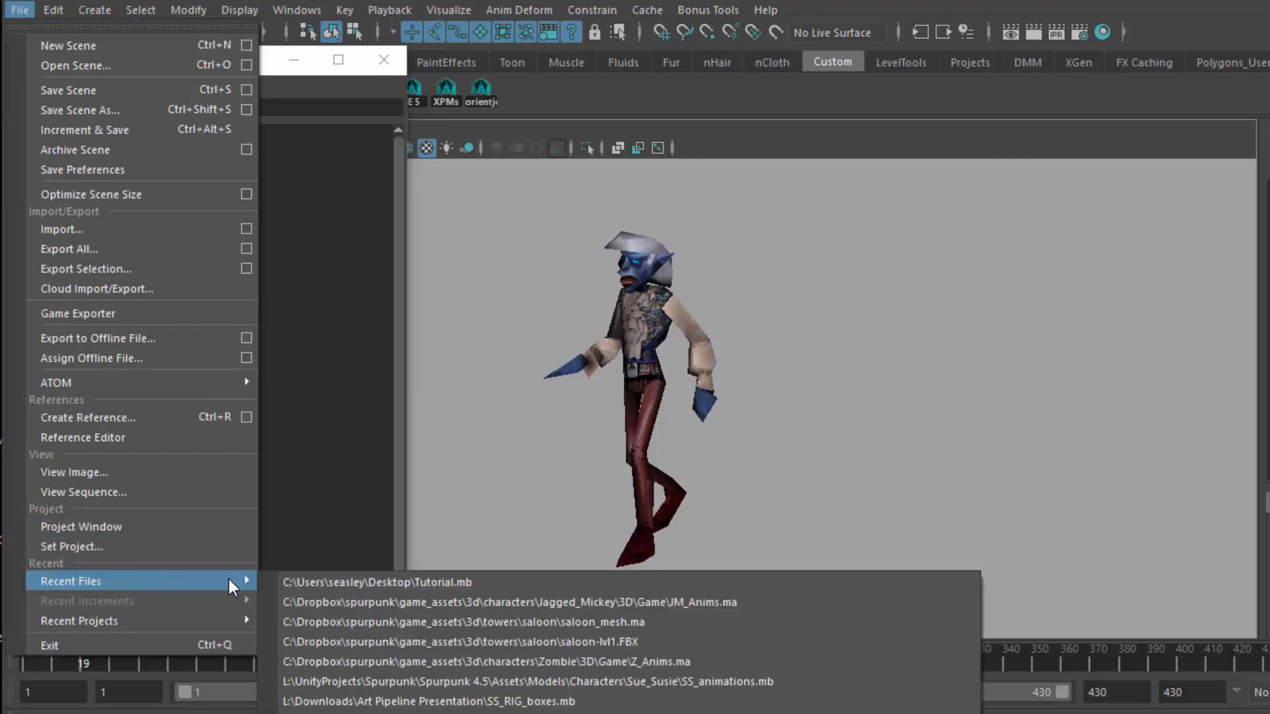
click(311, 581)
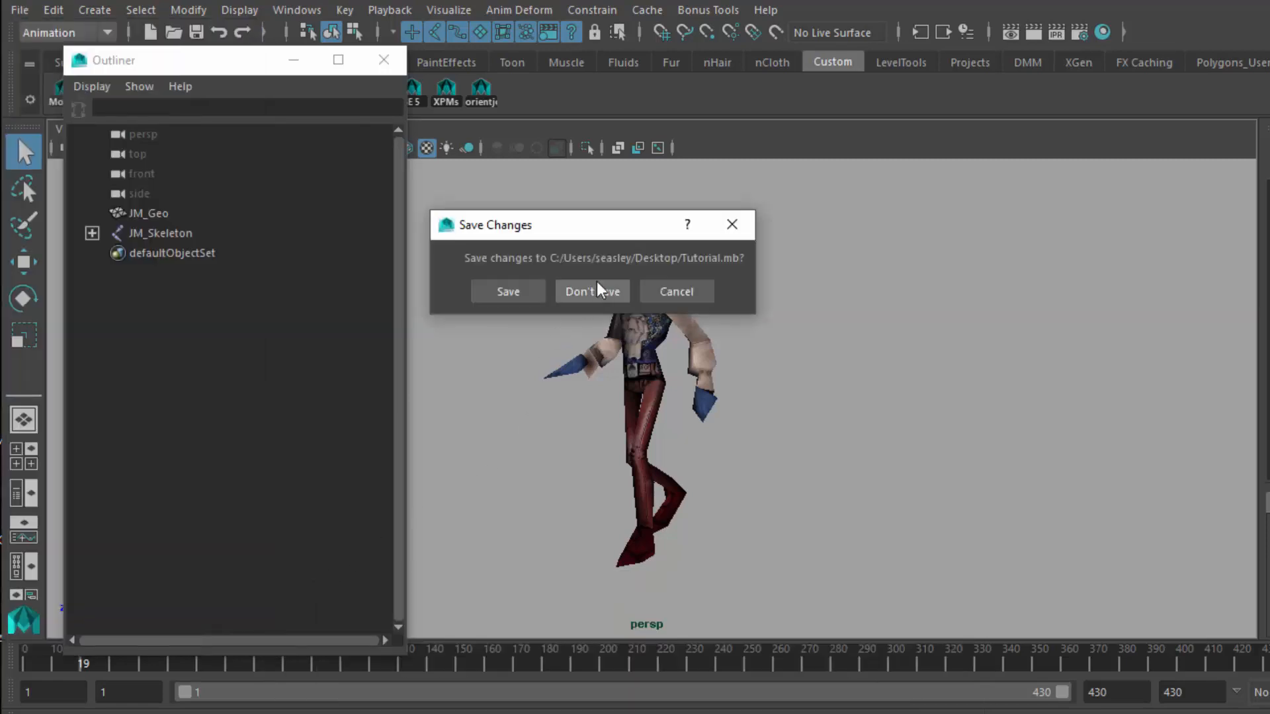
click(597, 284)
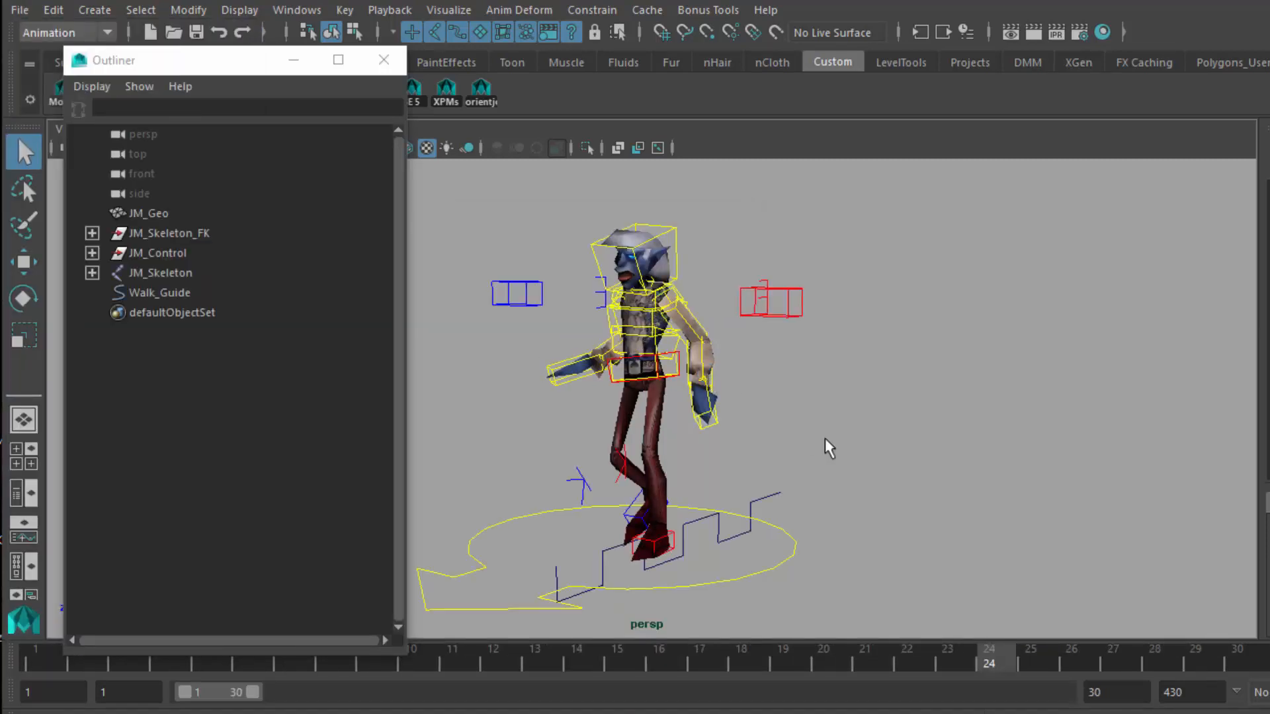
alt+middle_drag(839, 444, 963, 444)
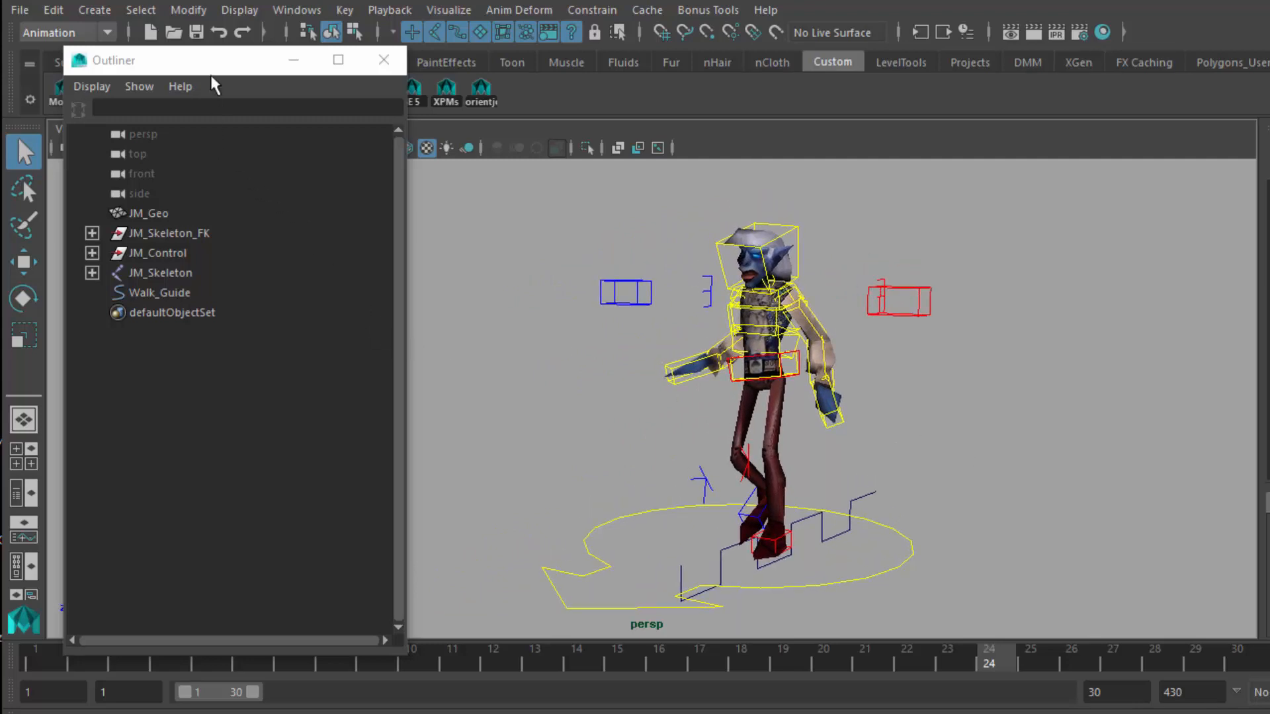
- Select the JM_Geo mesh, and JM_Skeleton_FK together with JM_Control, to examine which parts of the character each covers
click(168, 212)
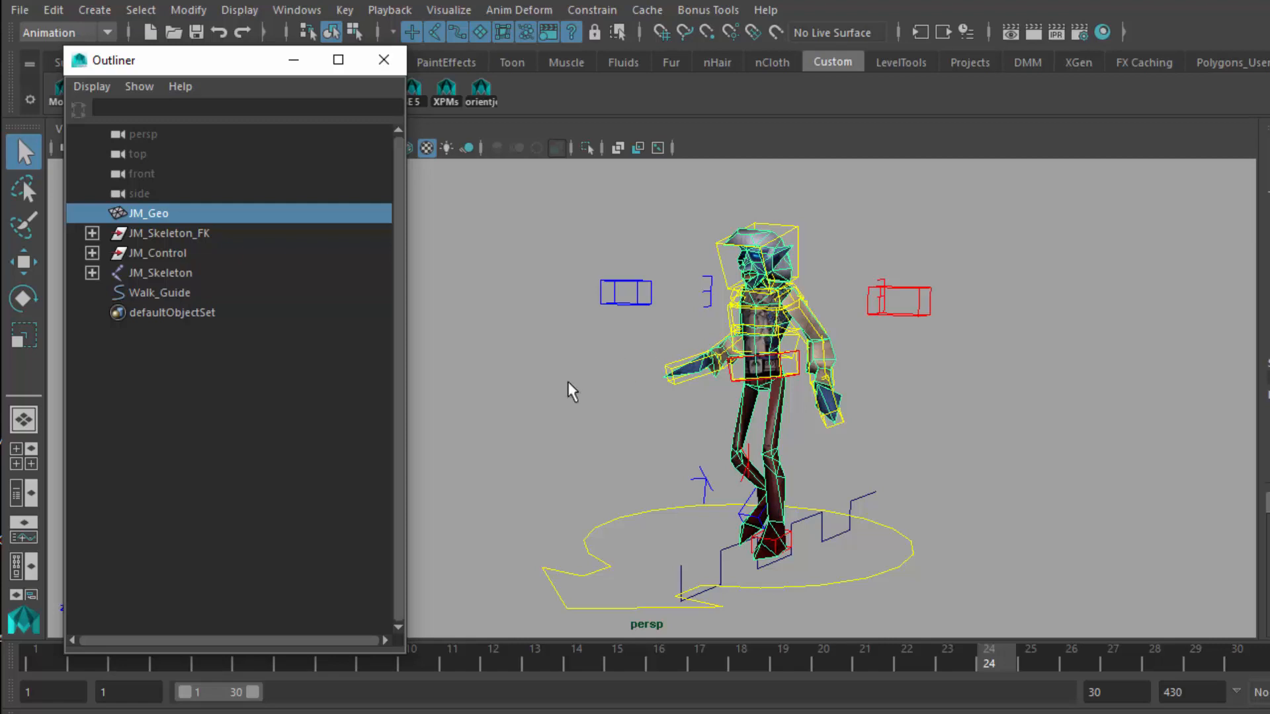
click(550, 369)
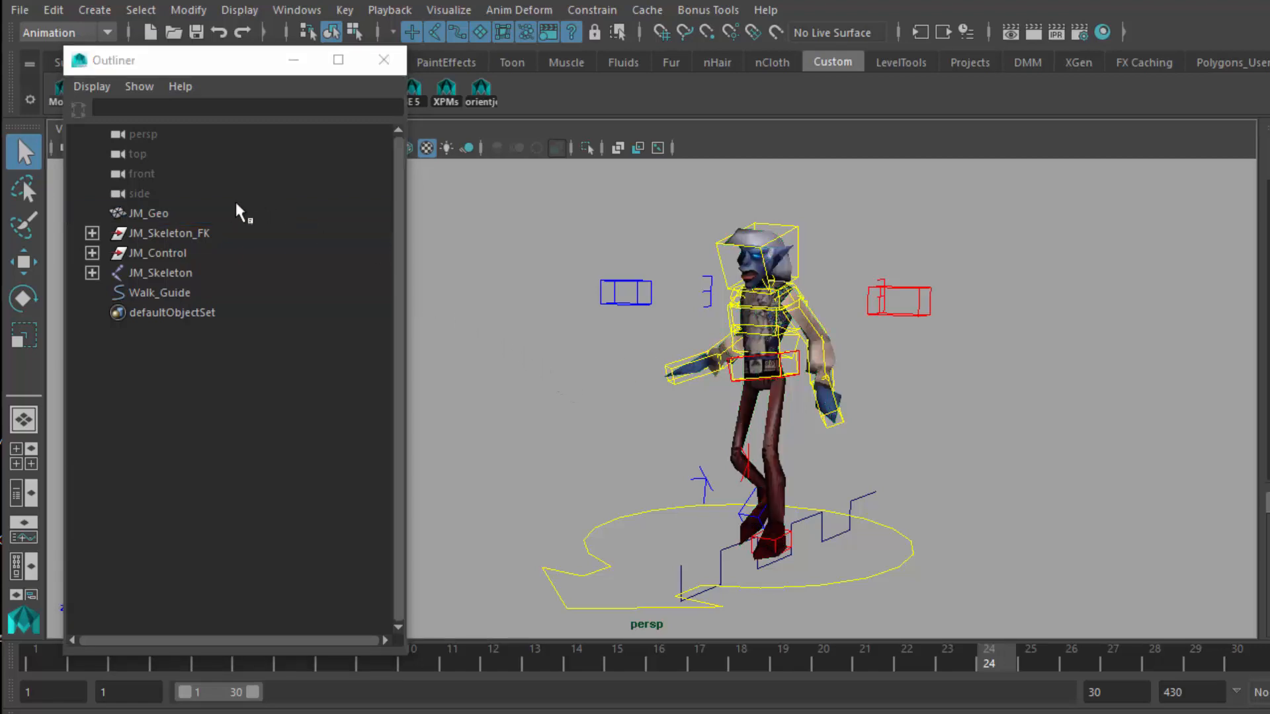
click(205, 213)
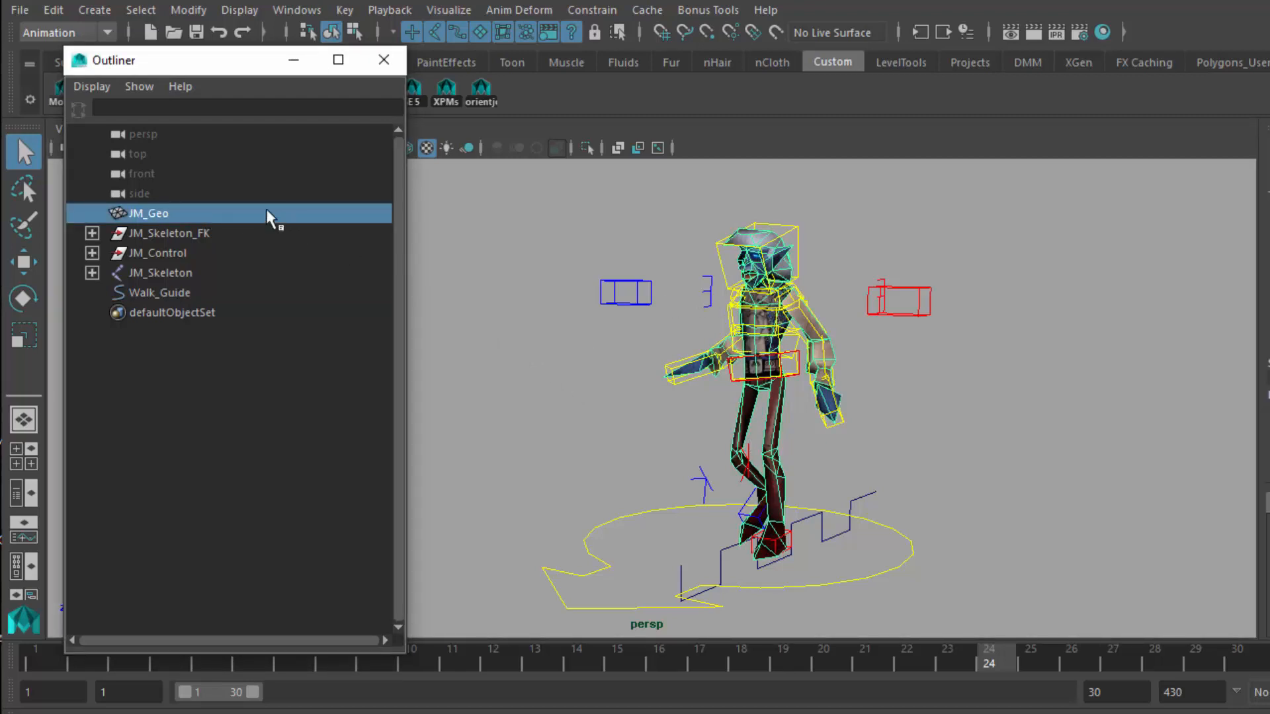
click(216, 232)
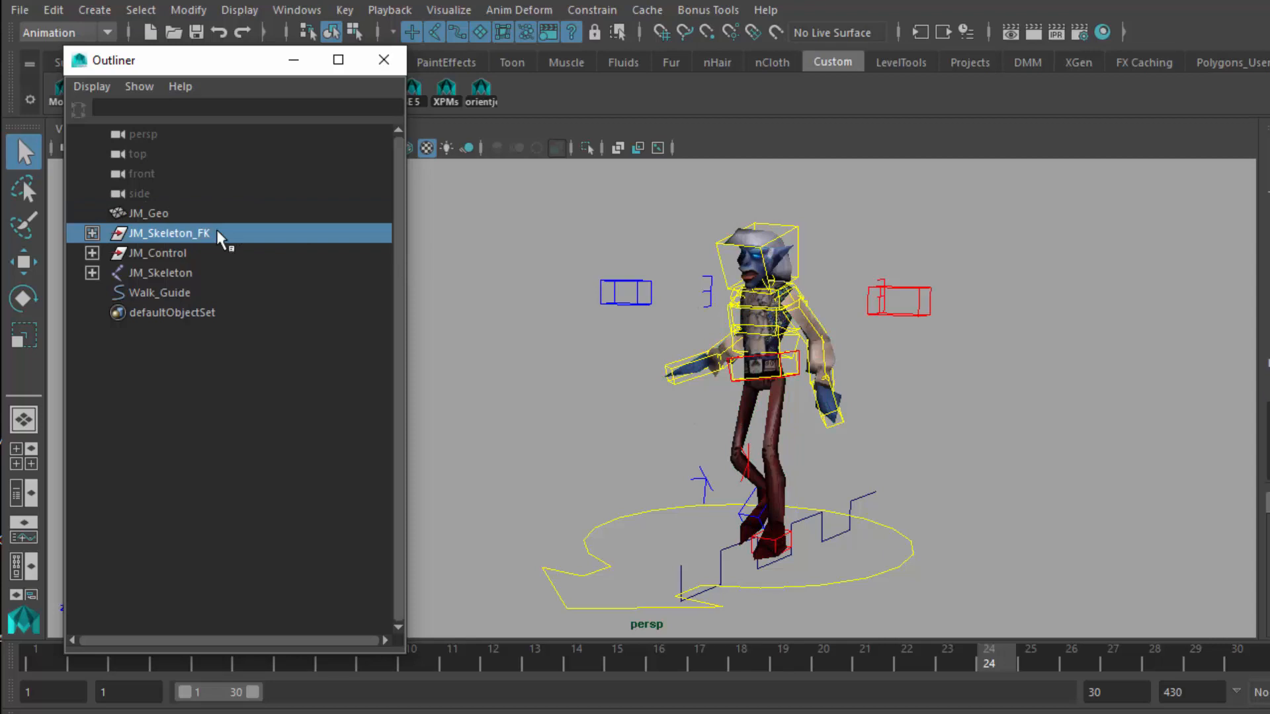
drag(207, 247, 209, 235)
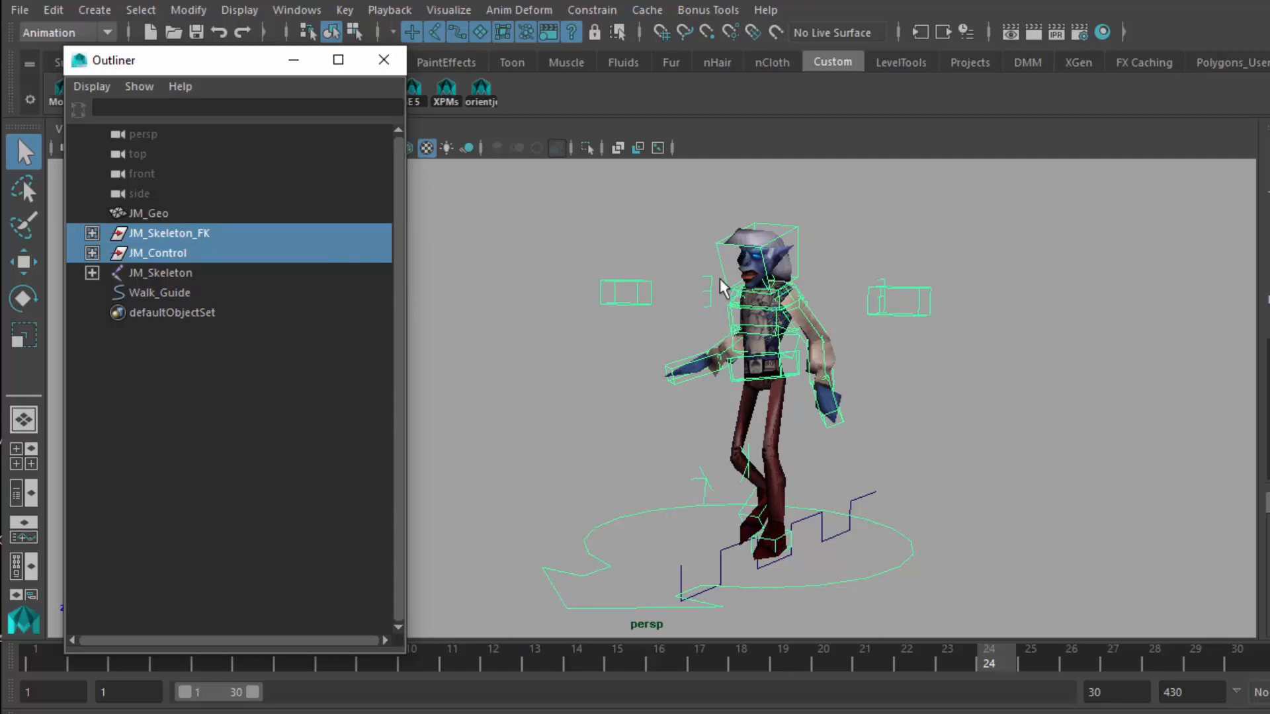
- Expand JM_Skeleton to examine its joints and constraints from the root to the toes, and collapse it again
click(143, 272)
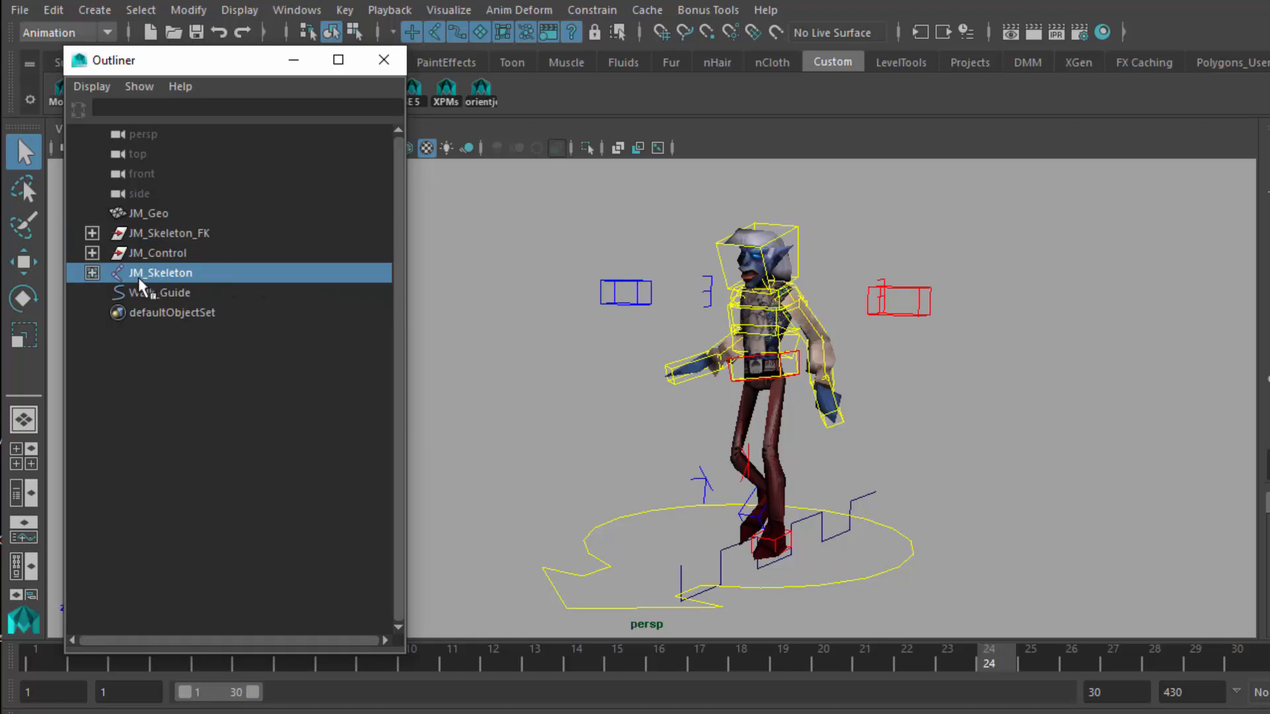
click(92, 272)
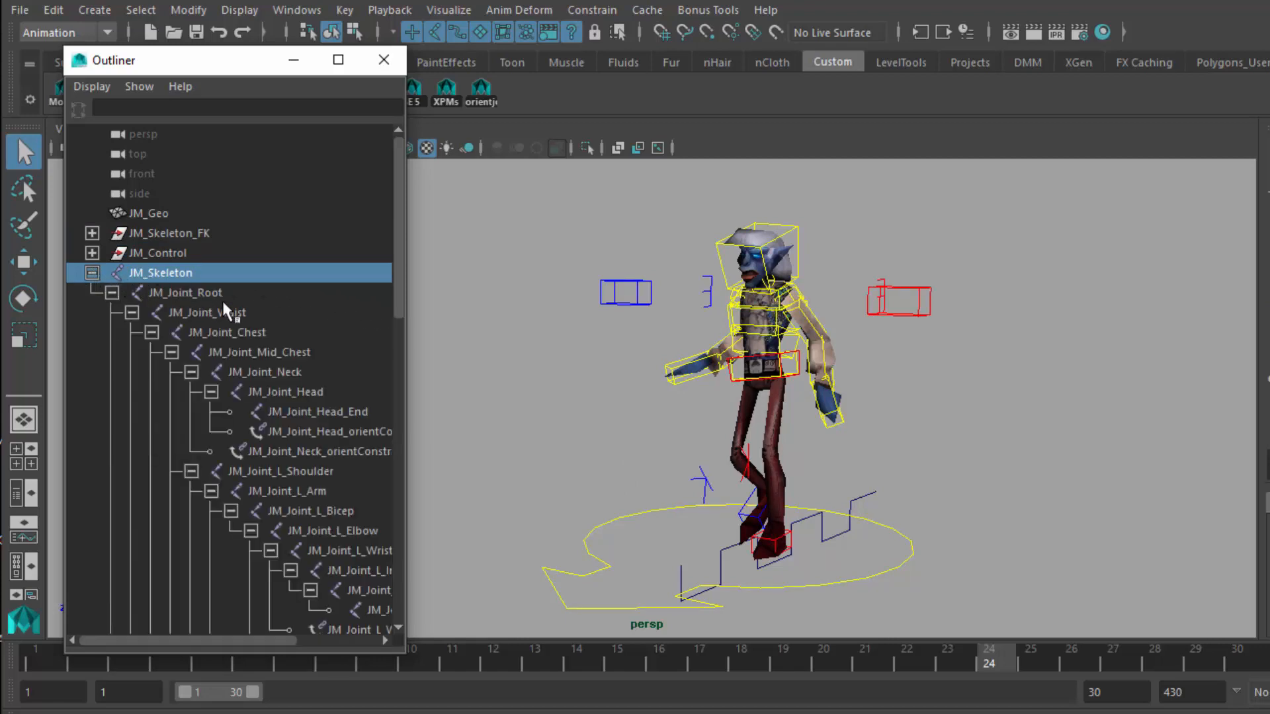
drag(396, 290, 397, 581)
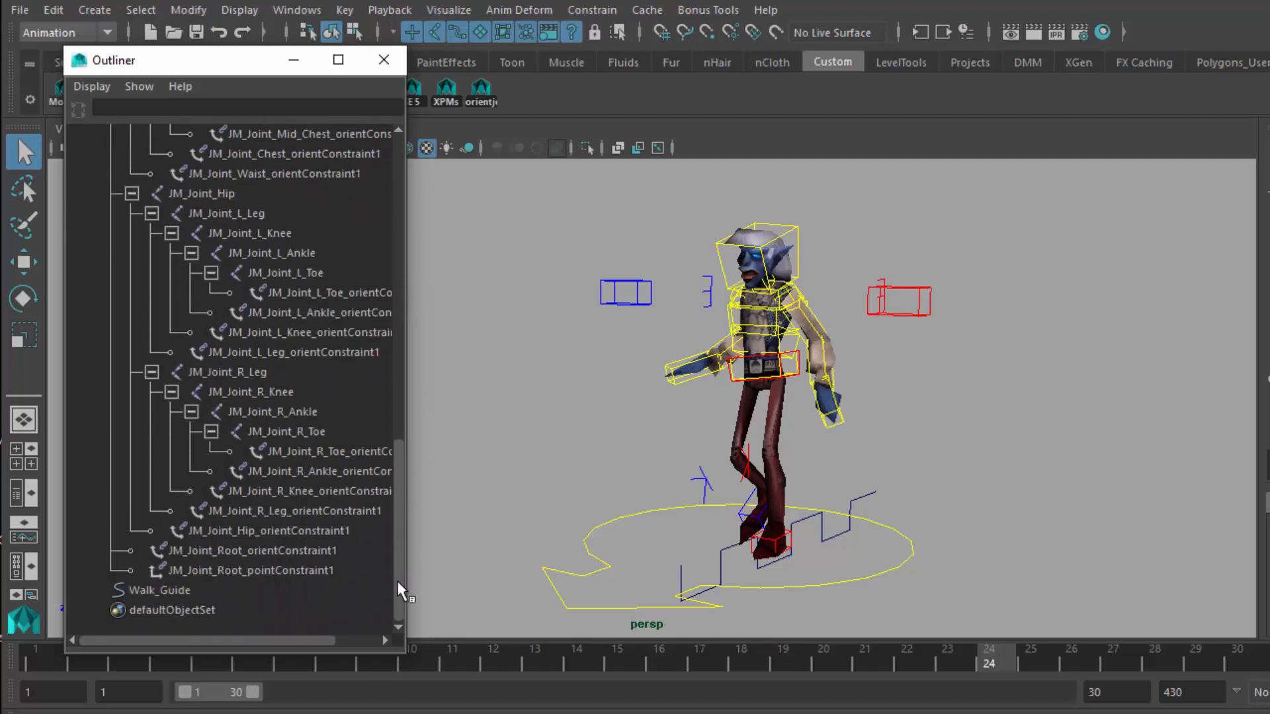
drag(276, 549, 347, 217)
scroll(398, 264, up, 20)
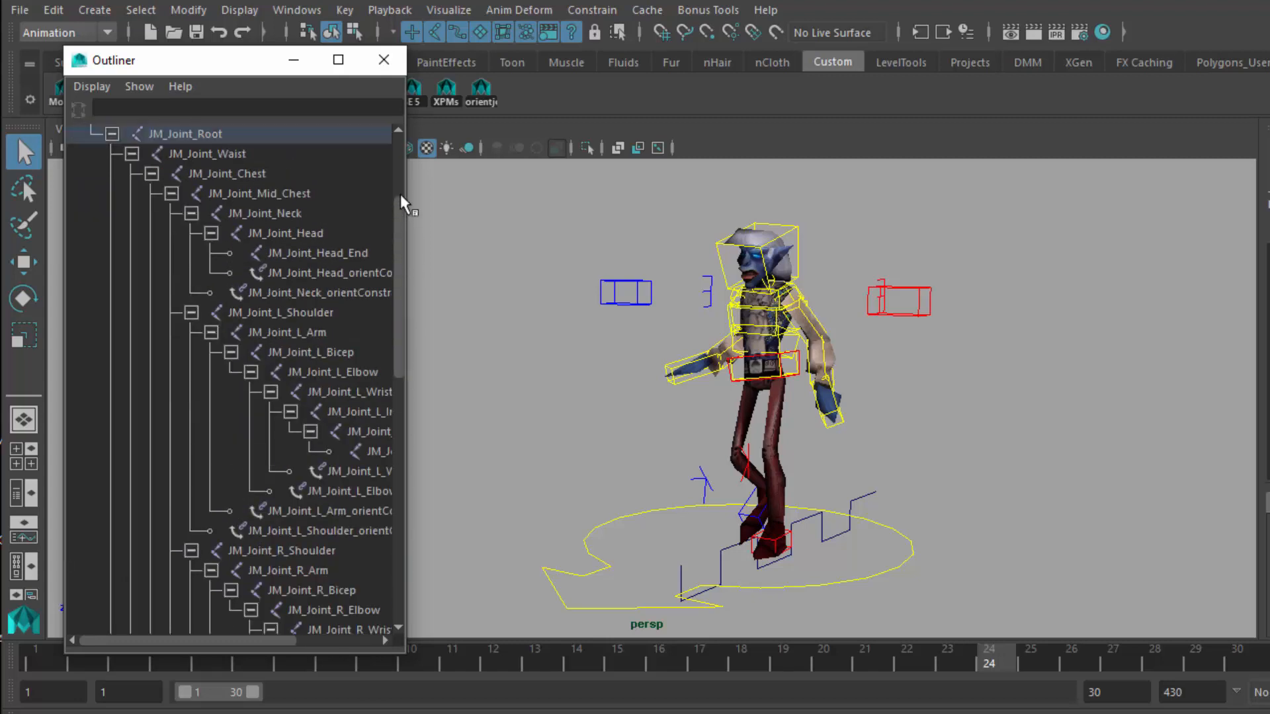
click(247, 352)
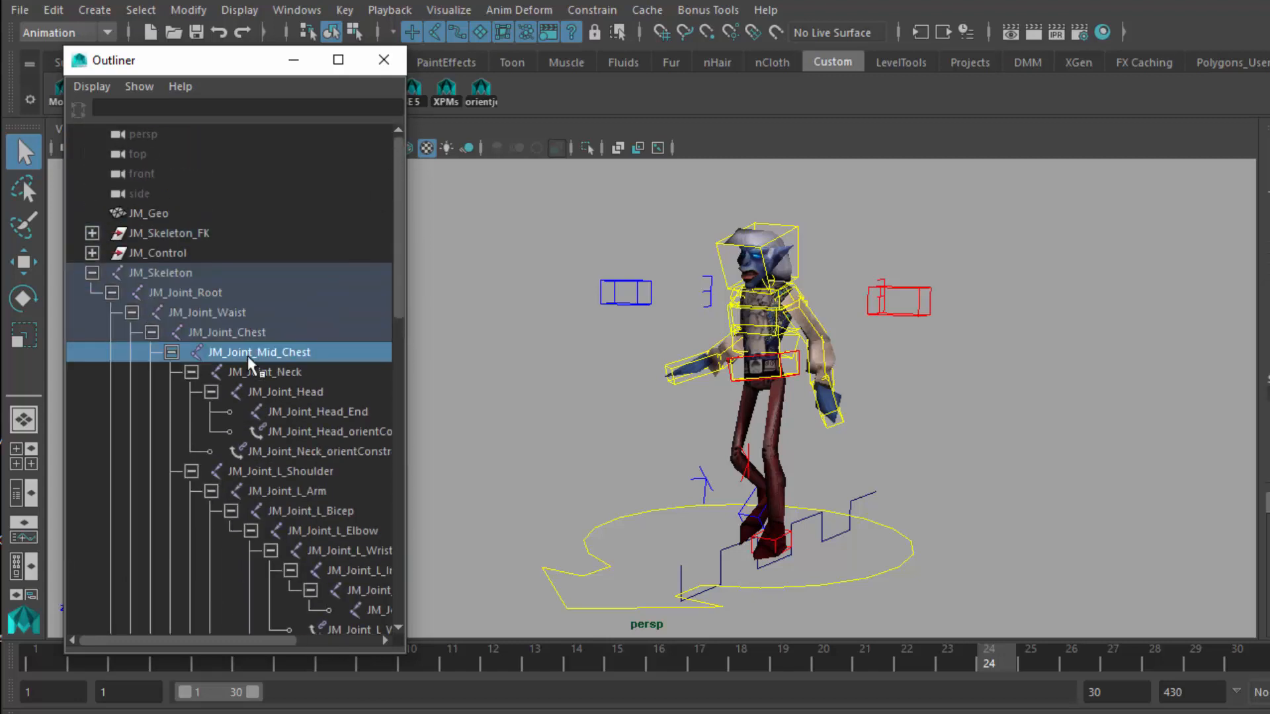
drag(267, 291, 267, 504)
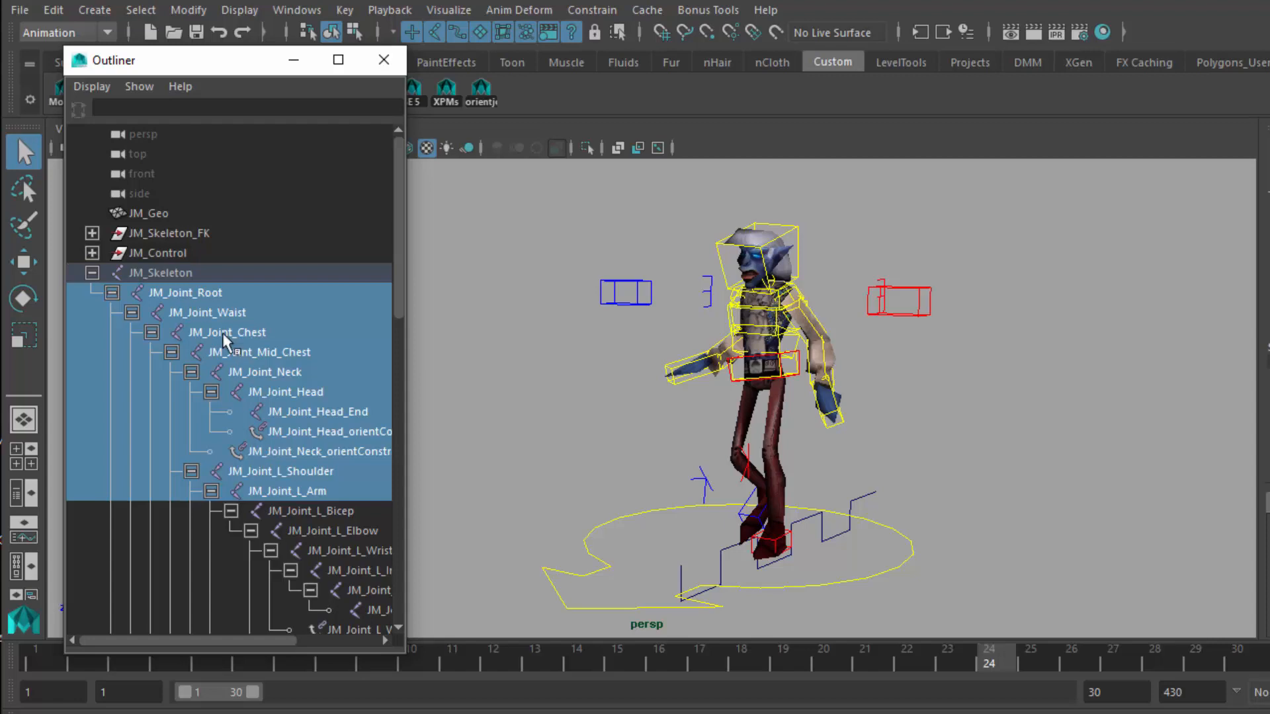
click(196, 274)
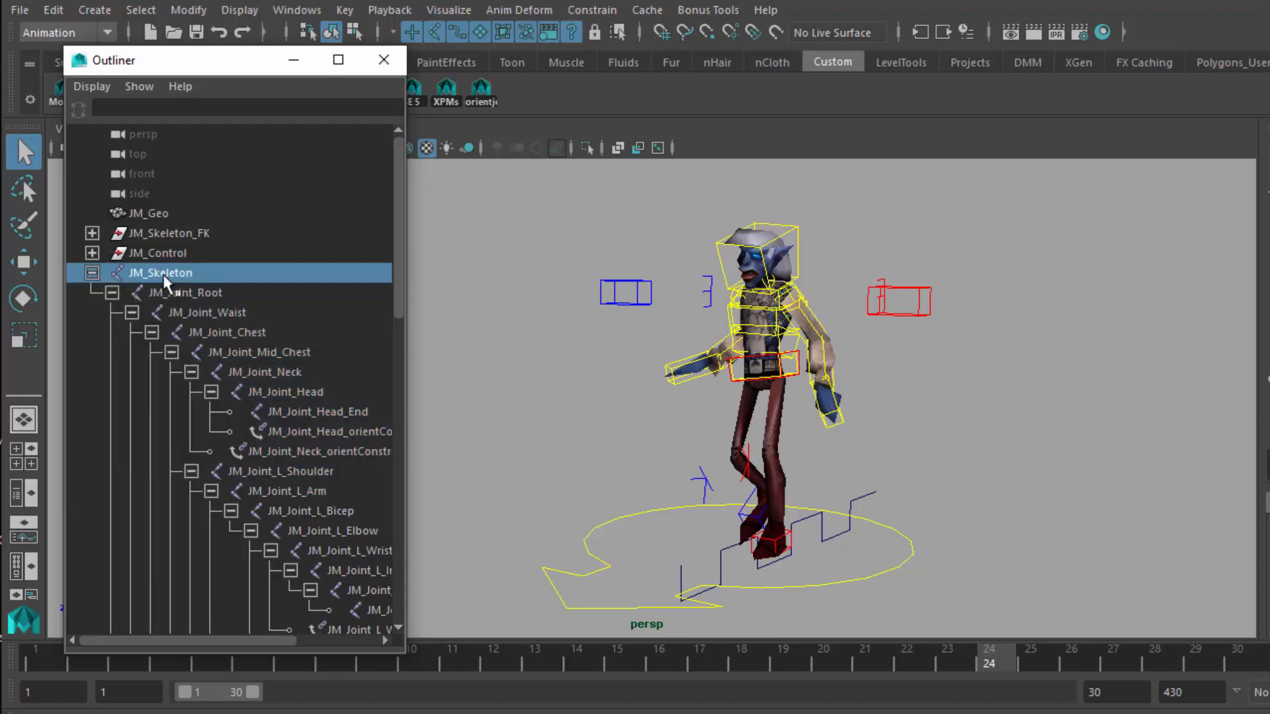
click(94, 273)
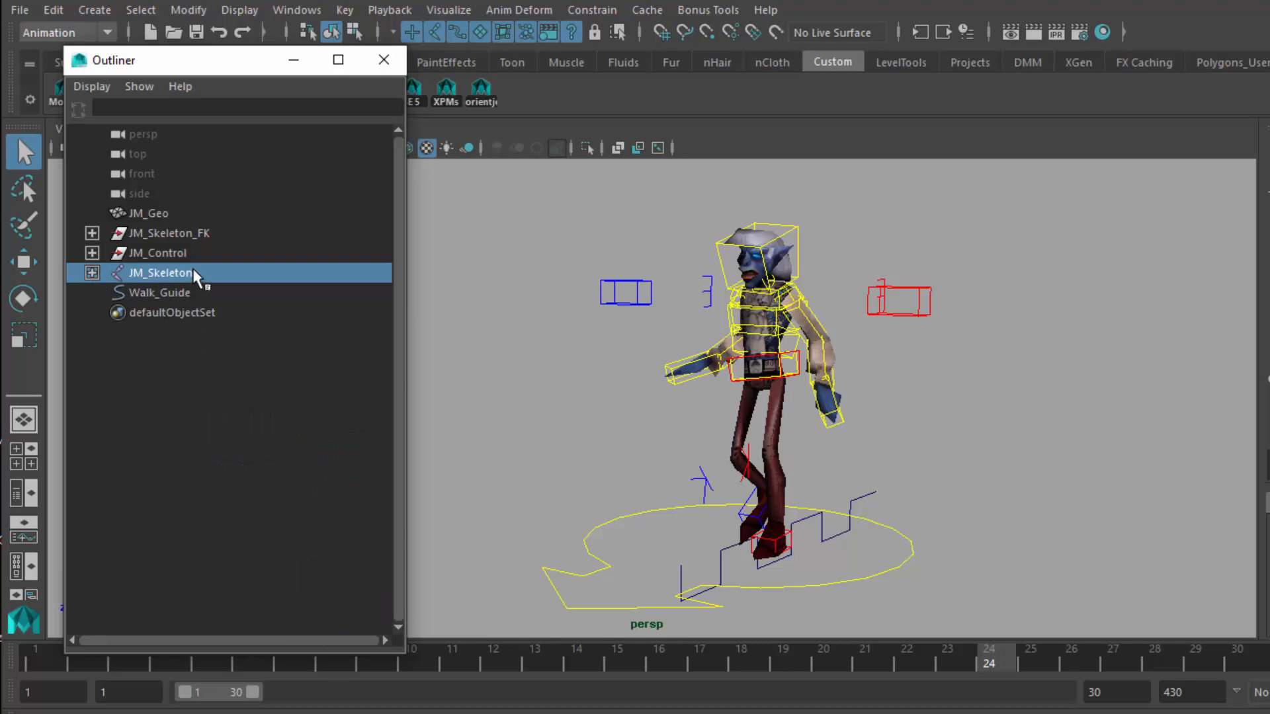
- Compare JM_Geo and JM_Skeleton with the control rig groups JM_Skeleton_FK and JM_Control by selecting each pair
ctrl+click(188, 215)
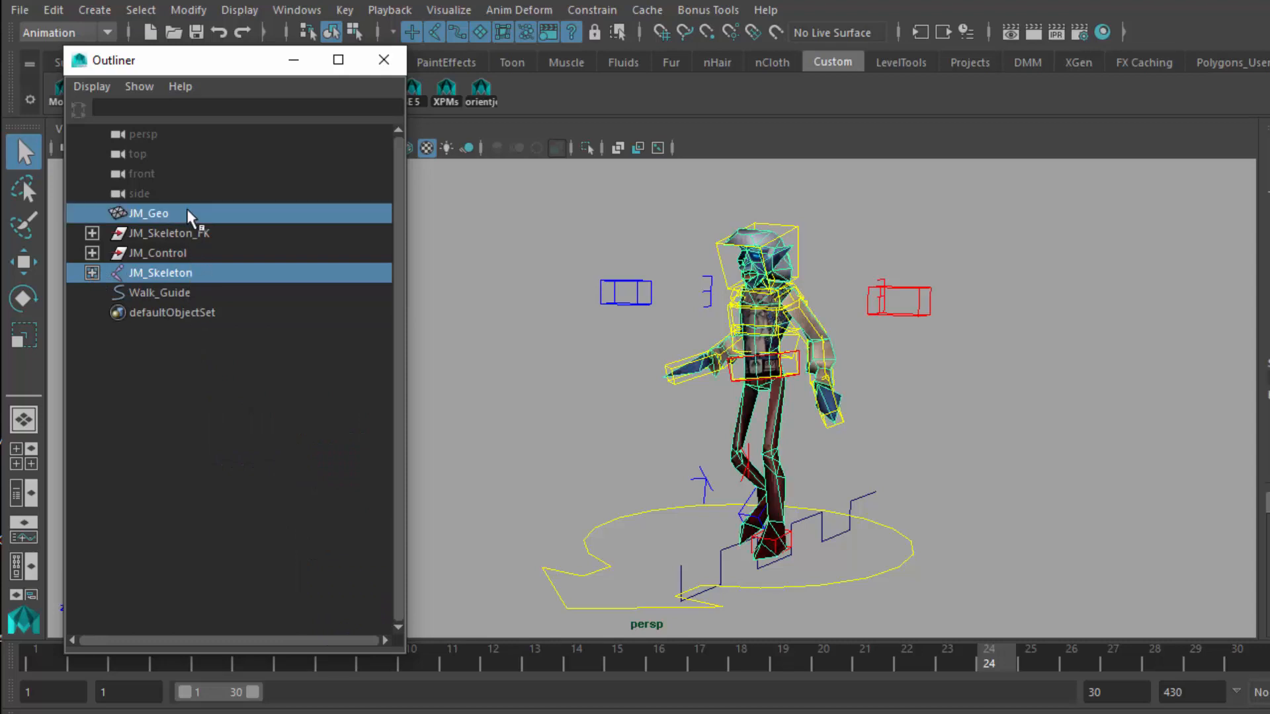
click(177, 231)
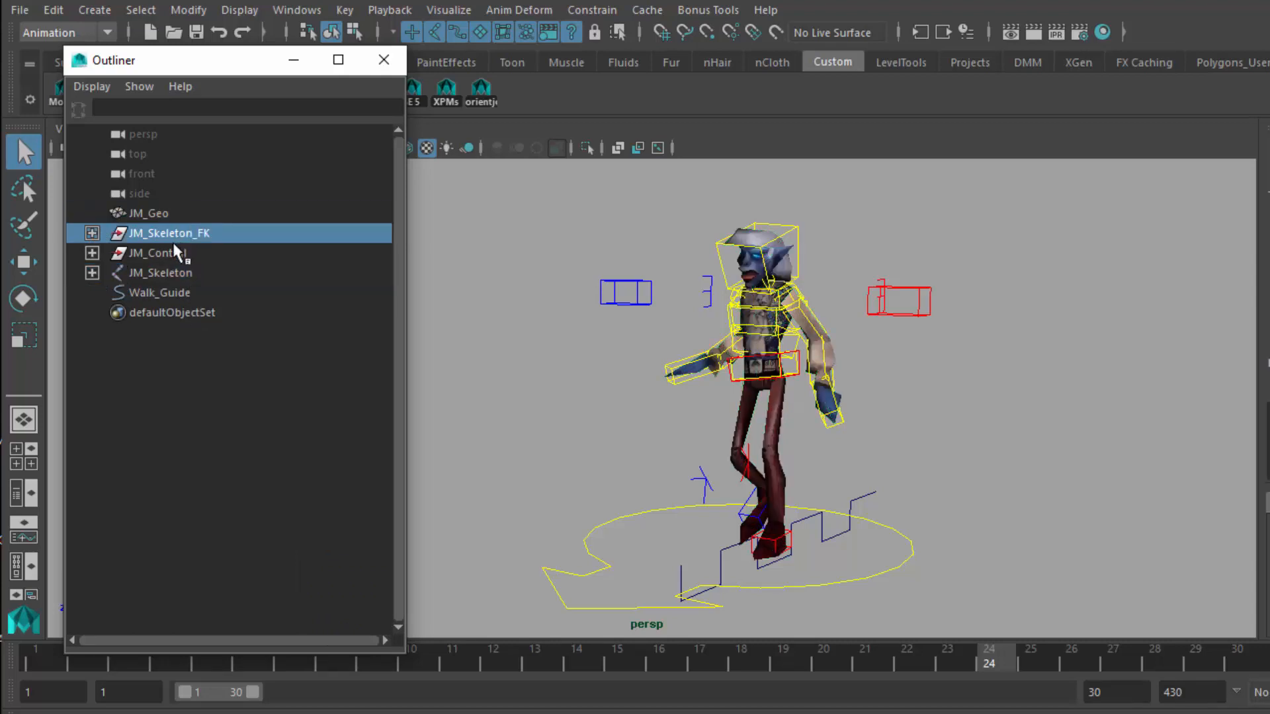
ctrl+click(172, 246)
click(178, 273)
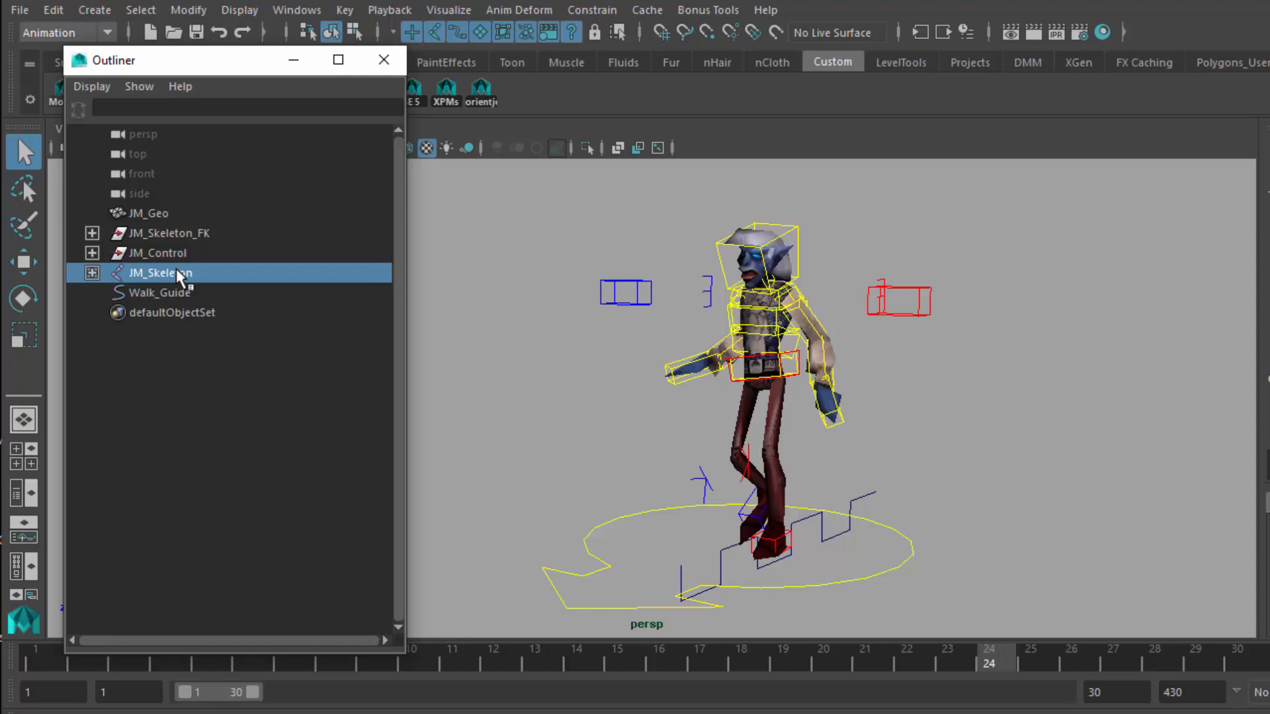
click(172, 231)
ctrl+click(172, 249)
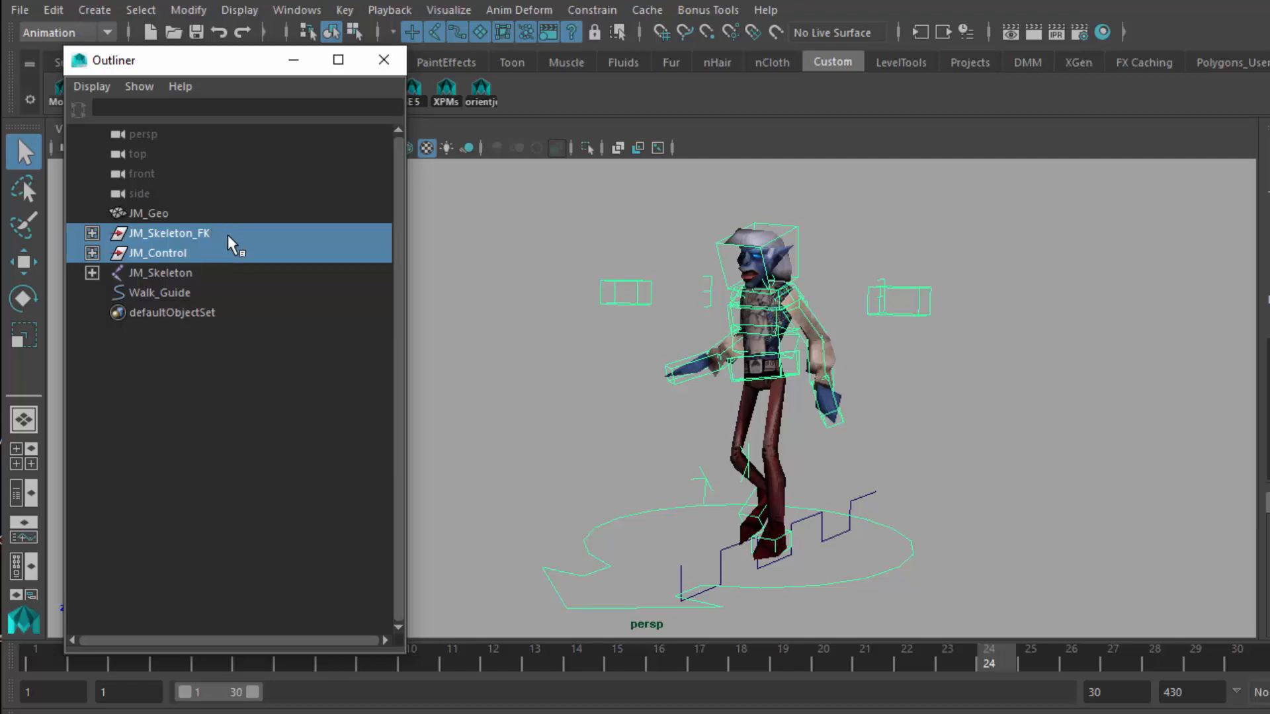
- Review the joint hierarchy under JM_Skeleton once more, collapse it and highlight the JM_Geo mesh
click(226, 273)
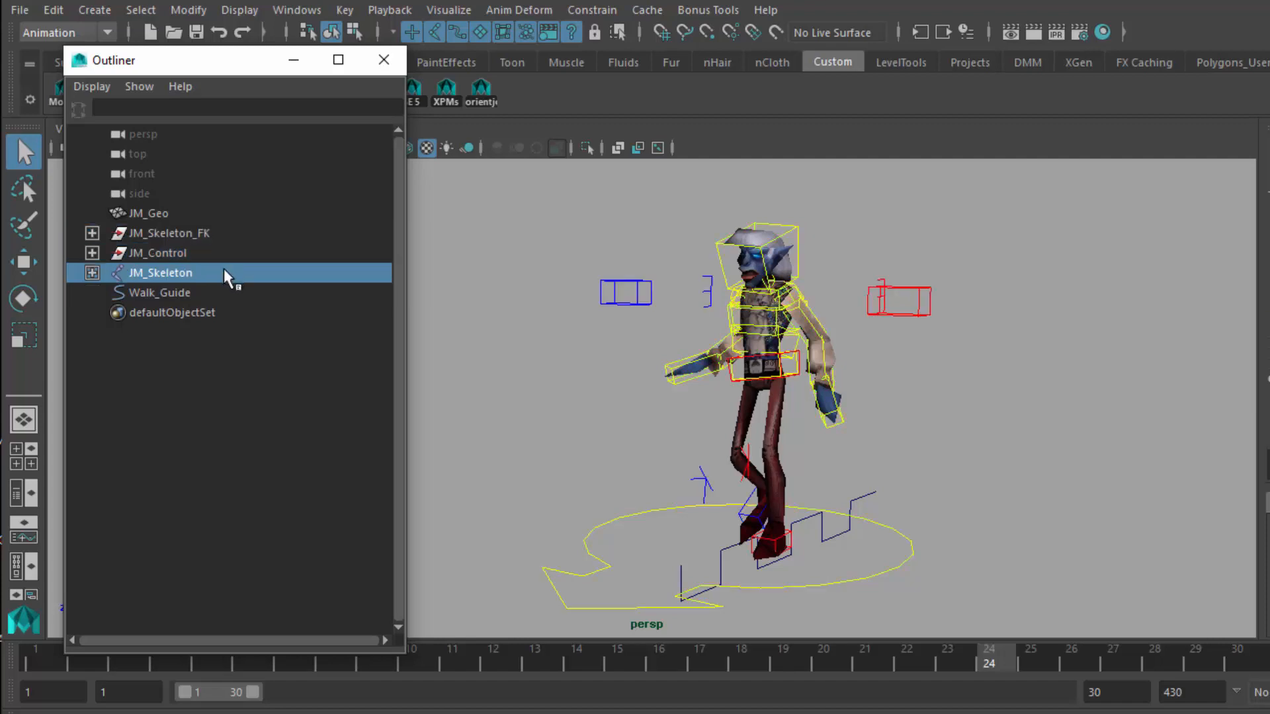
shift+click(92, 273)
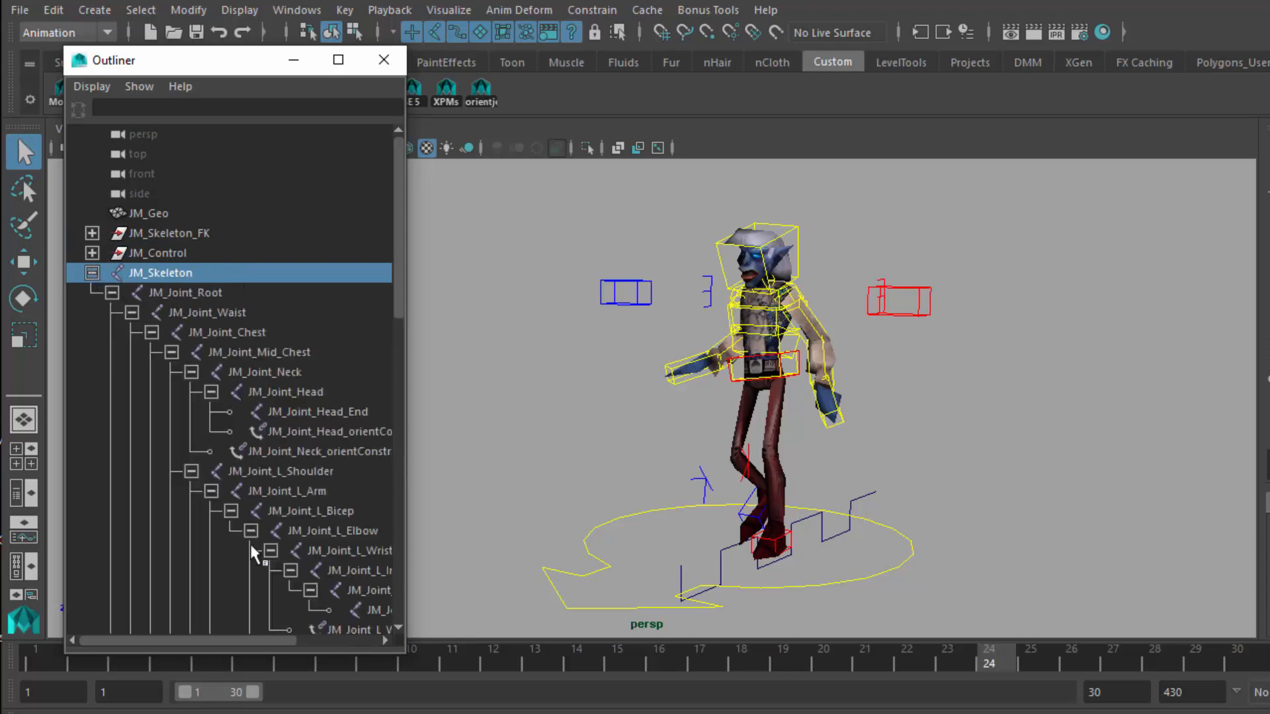
click(92, 272)
click(147, 211)
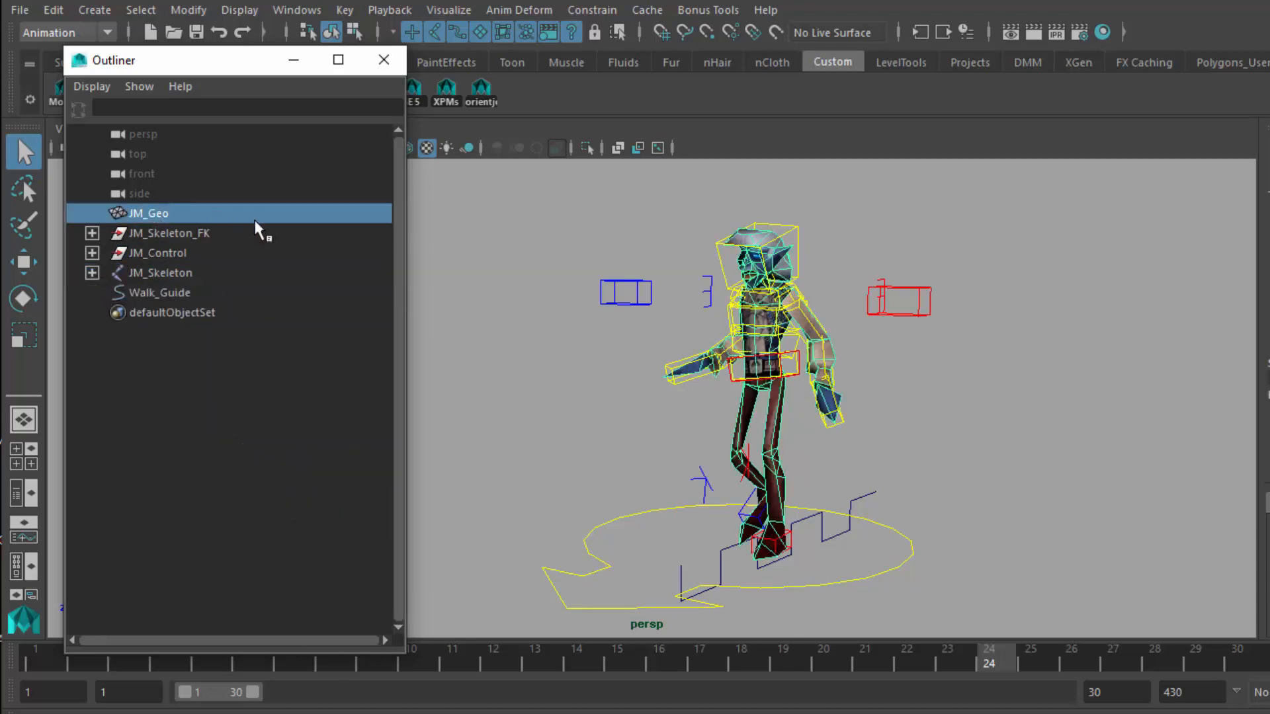
- Open the Bake Simulation options for JM_Skeleton using the Animation menu set, and move the options window clear of the character
click(209, 271)
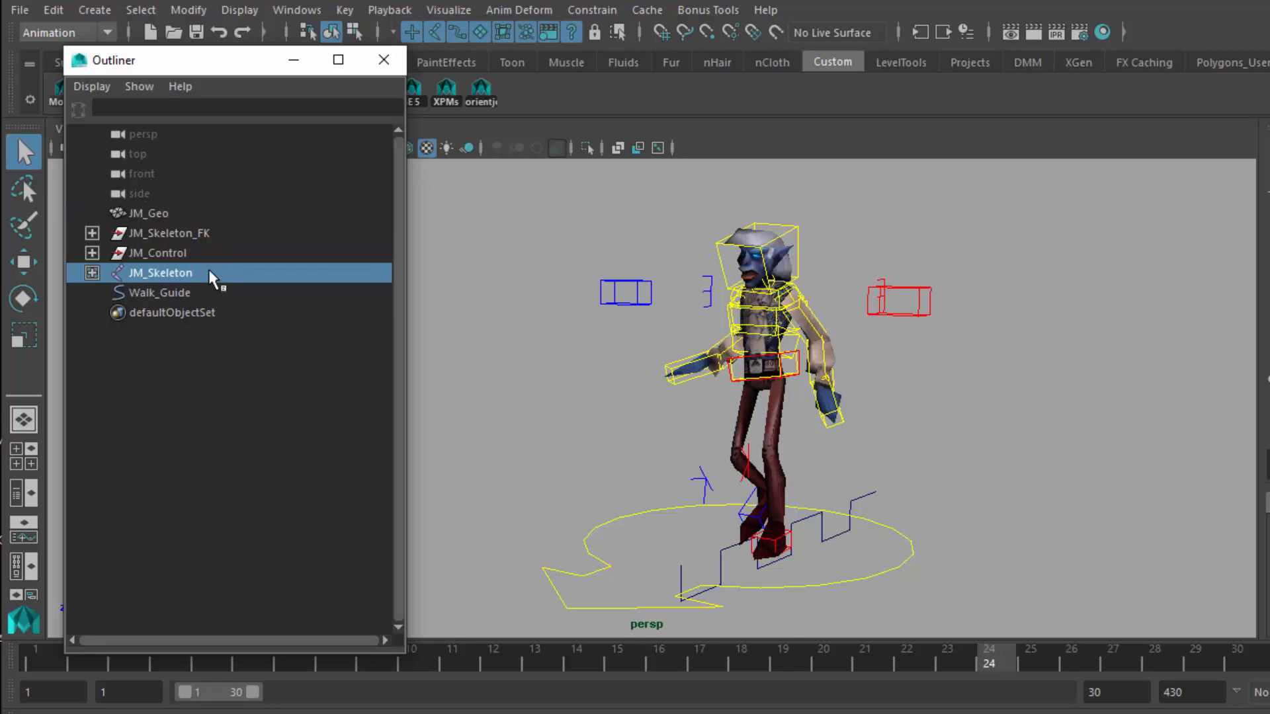
click(55, 11)
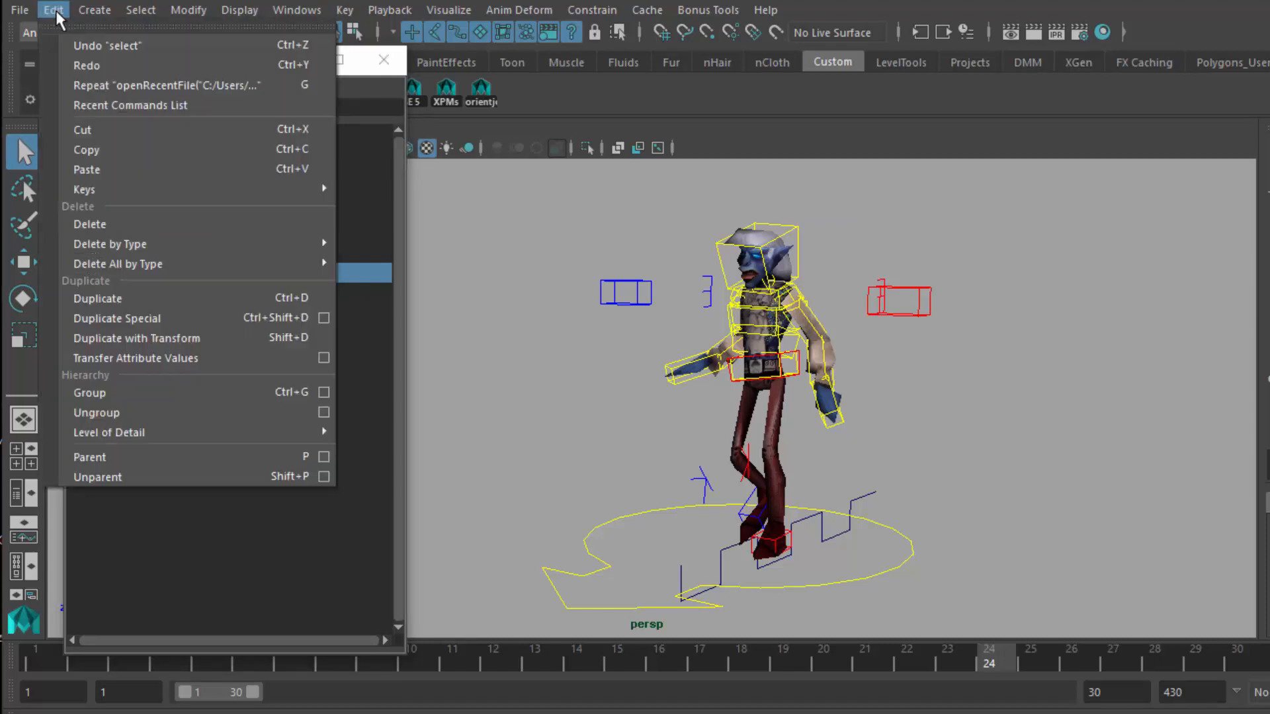
click(50, 23)
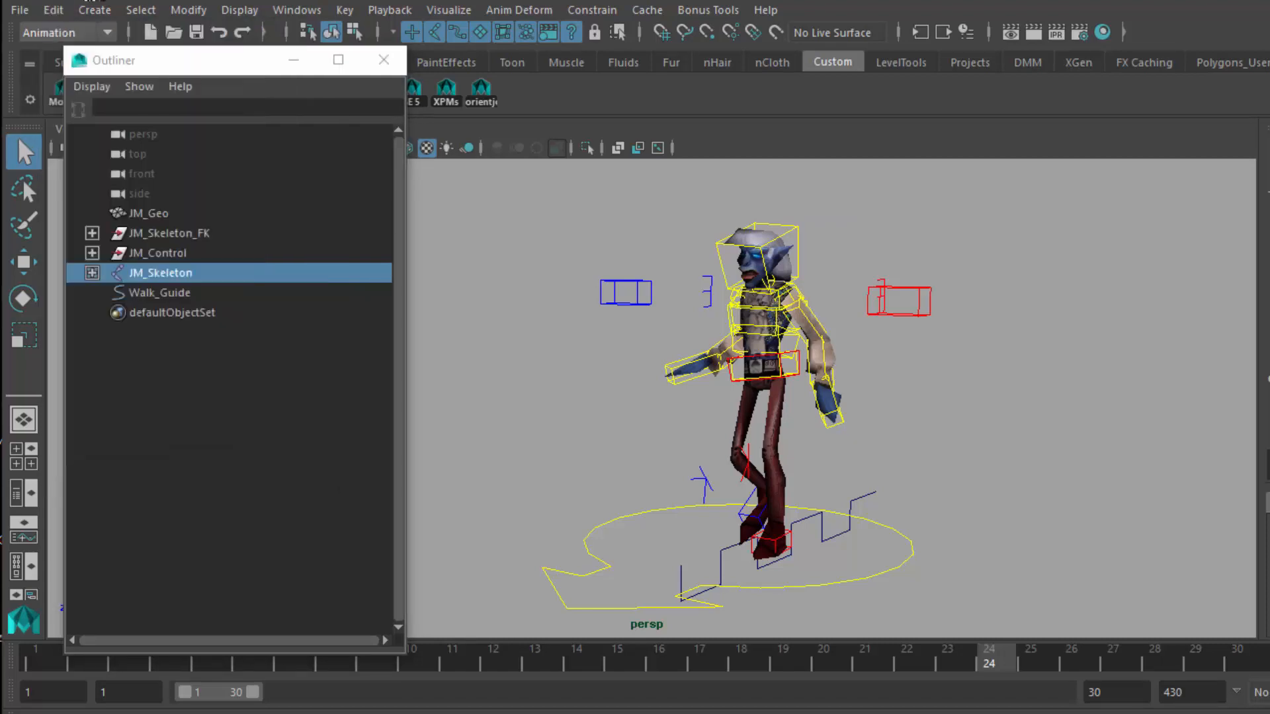
click(51, 29)
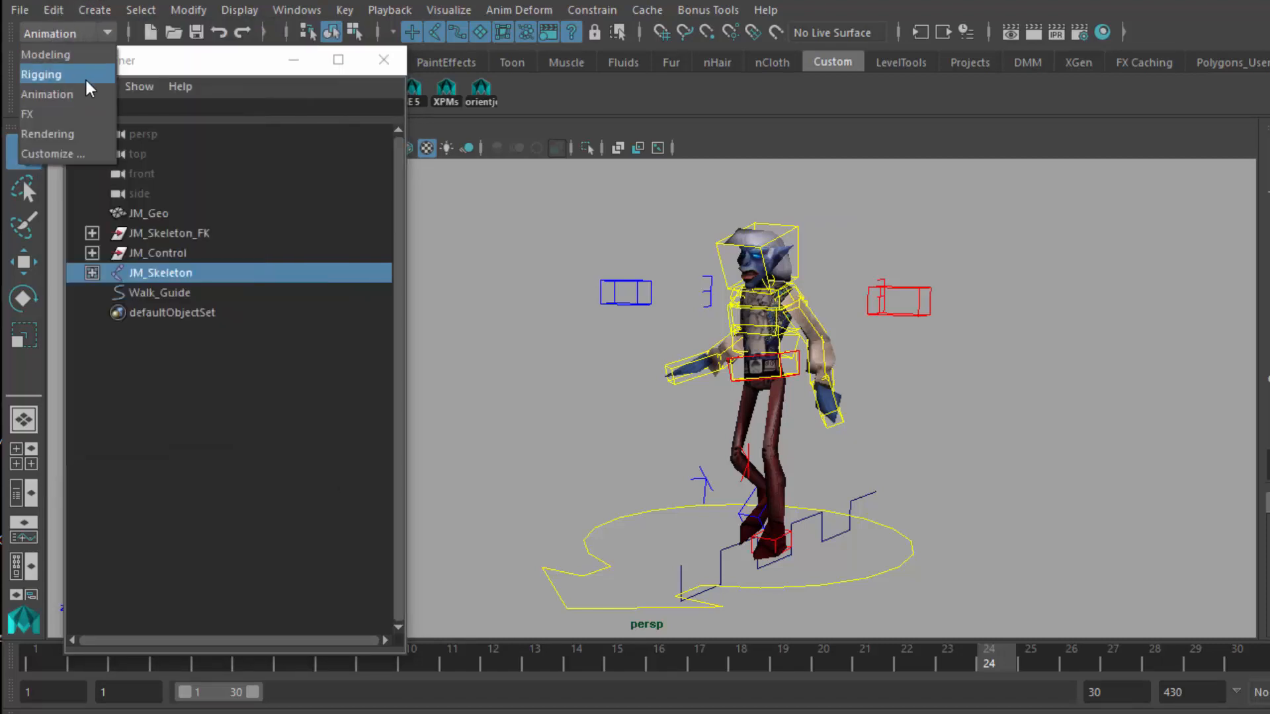
click(86, 94)
click(56, 11)
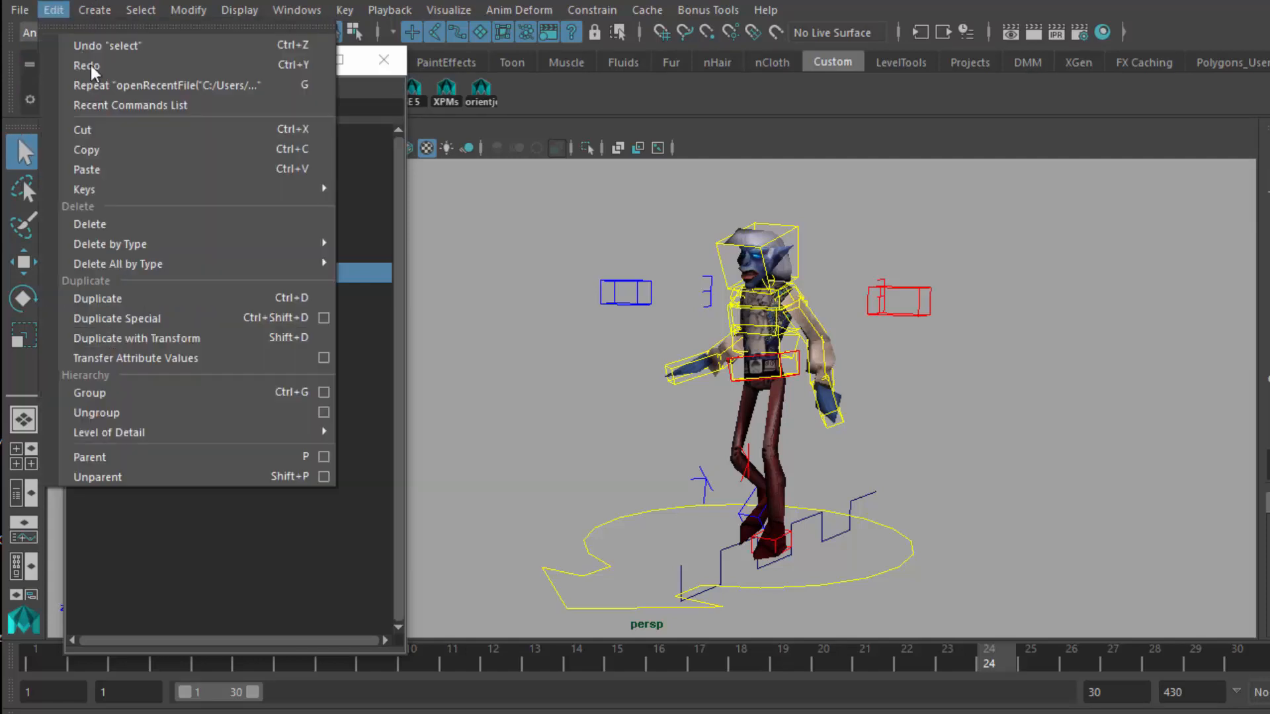
mouse_move(185, 192)
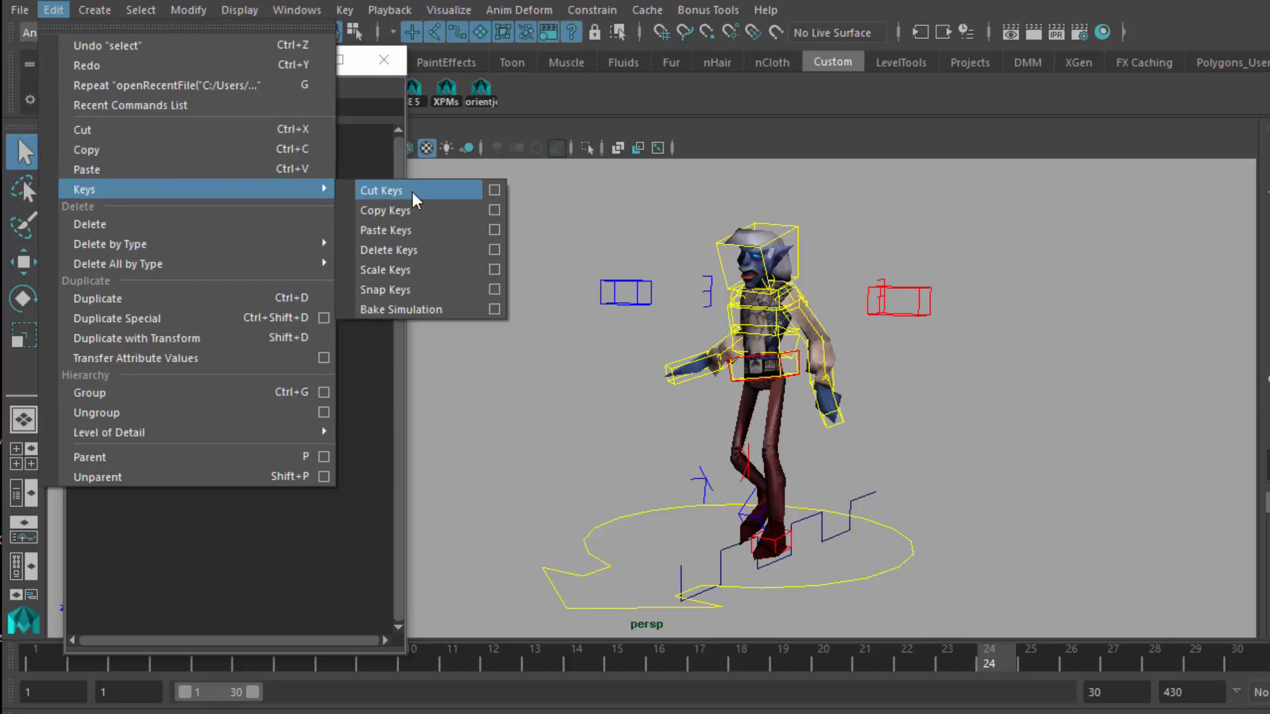
click(495, 310)
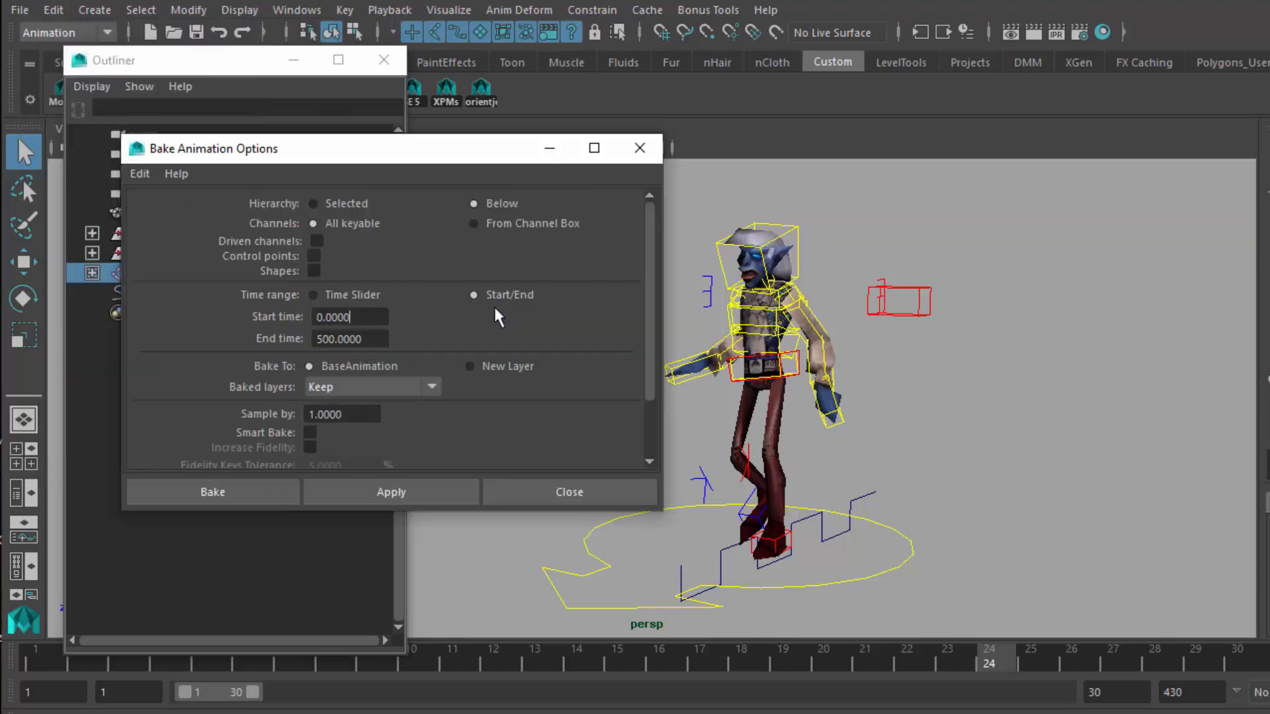
drag(430, 150, 1155, 73)
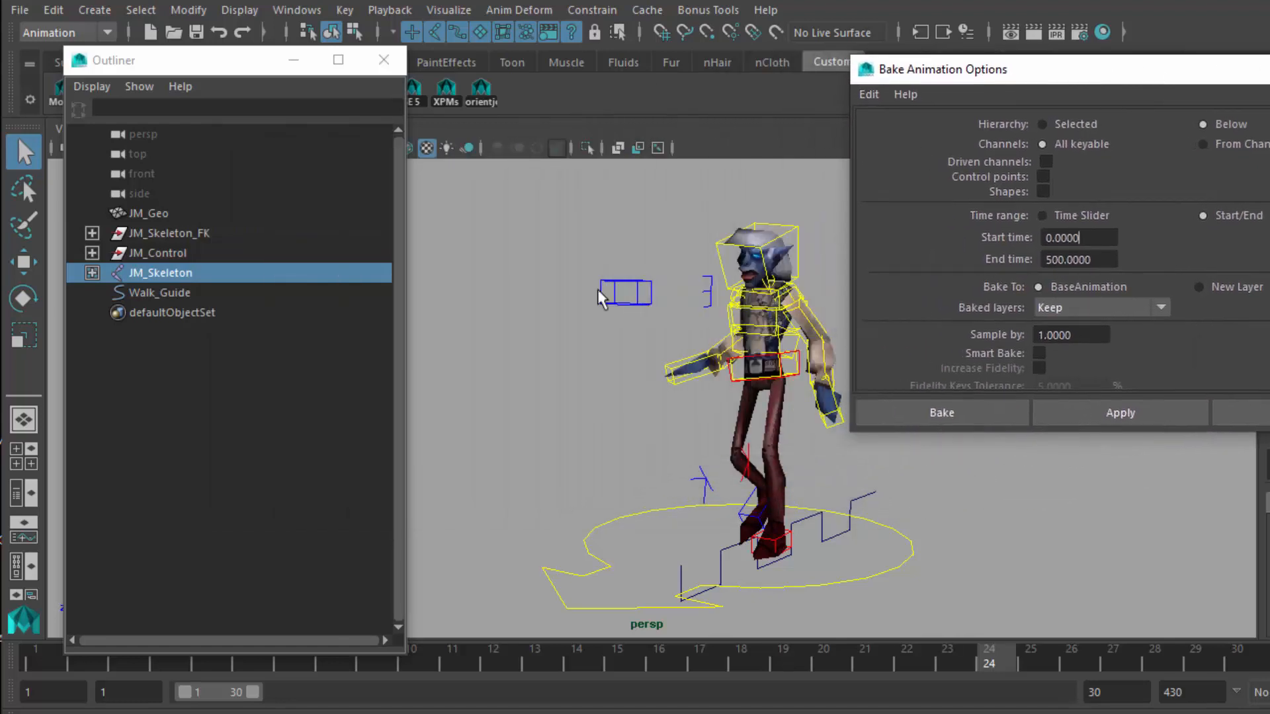
- Reset the Bake Animation options to their default settings with JM_Skeleton selected
click(273, 403)
click(163, 276)
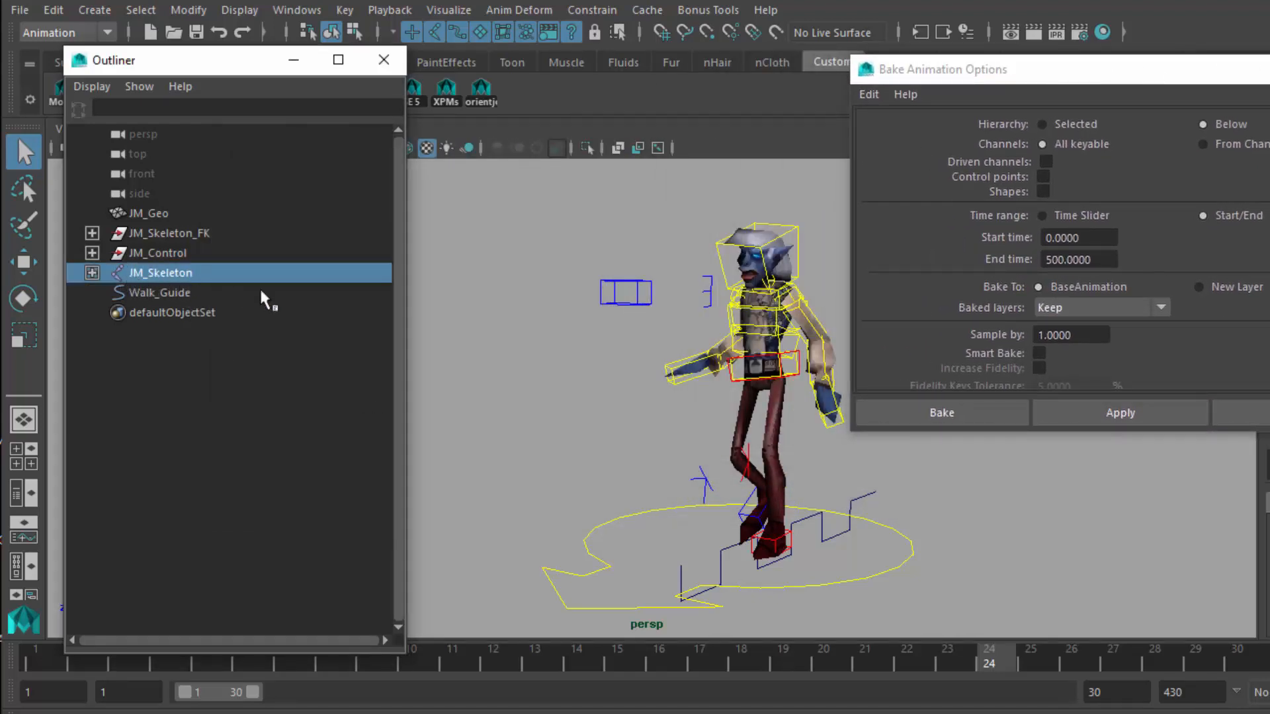
click(869, 95)
click(919, 133)
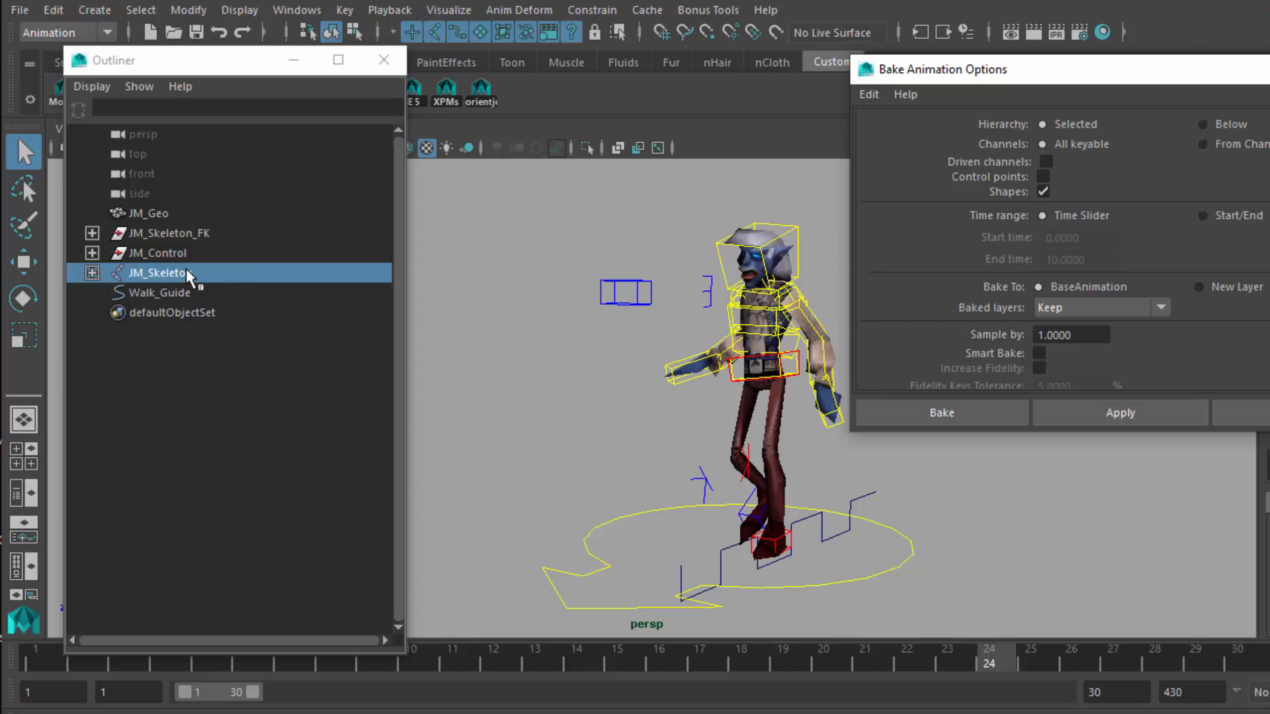
- Set the bake hierarchy to Below for JM_Skeleton, turn off Shapes, and review the remaining bake options
shift+click(92, 273)
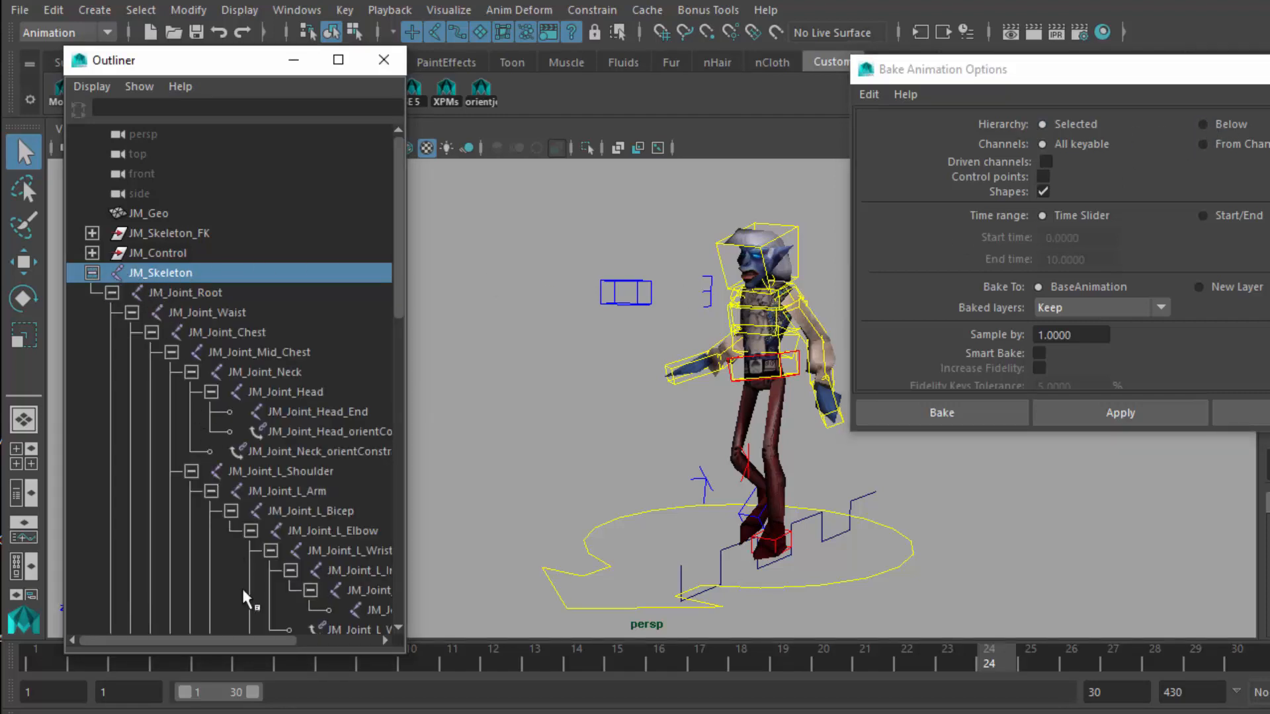
click(1214, 121)
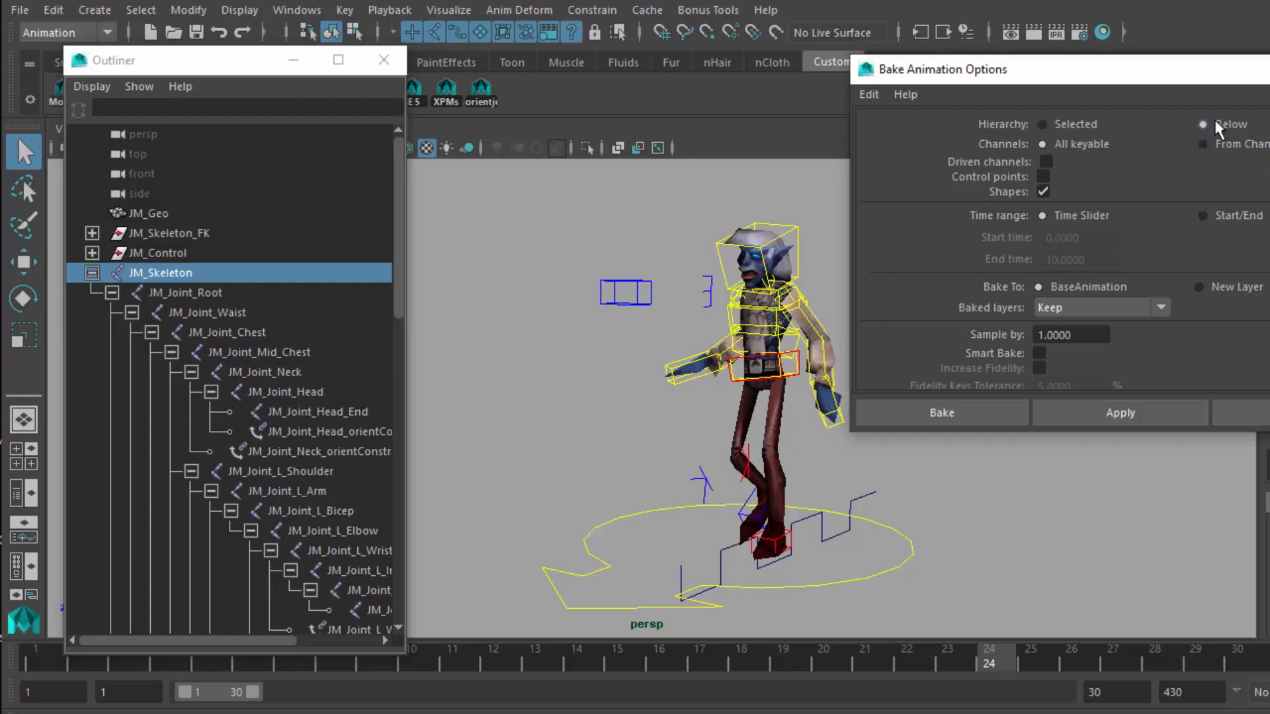
click(92, 274)
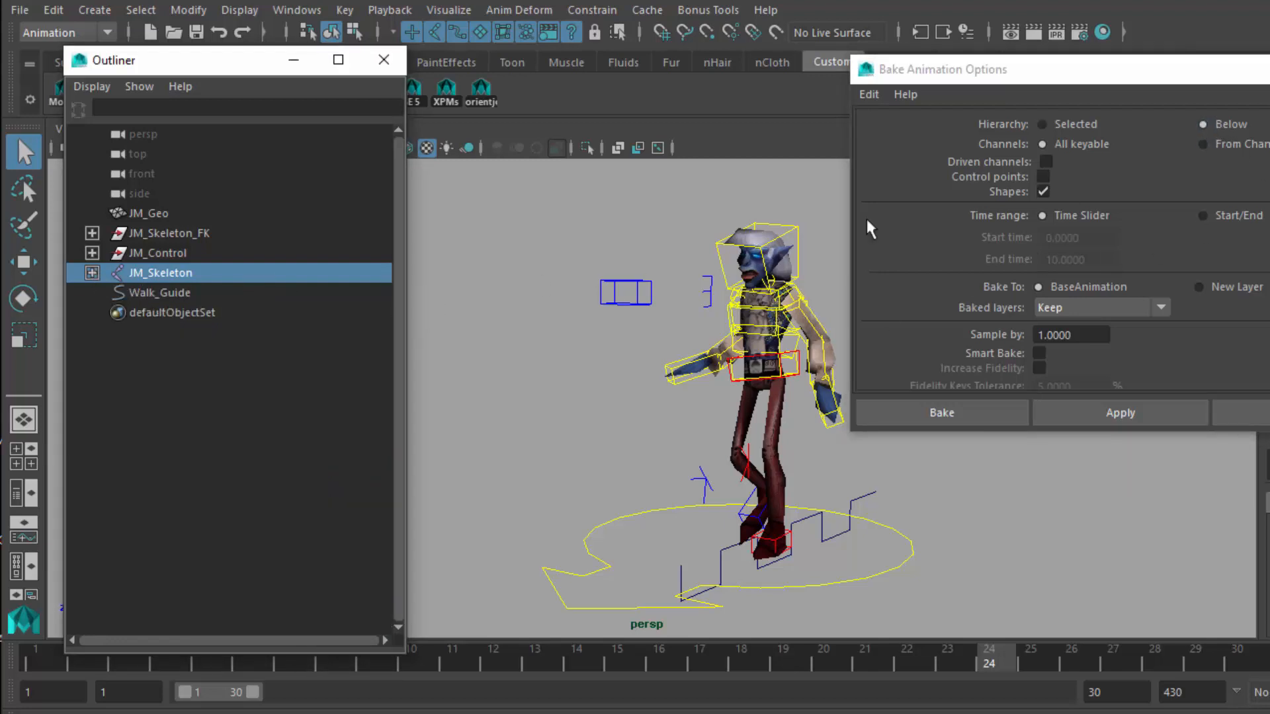
click(1043, 191)
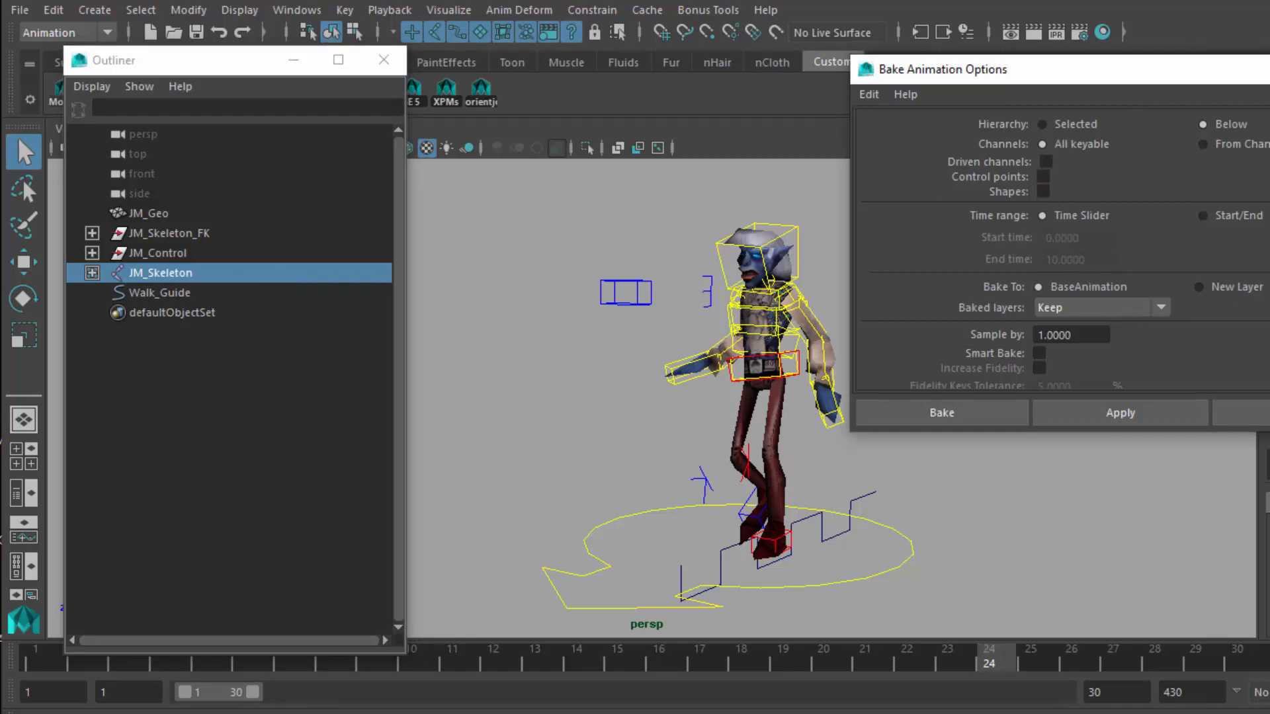
scroll(1098, 307, down, 2)
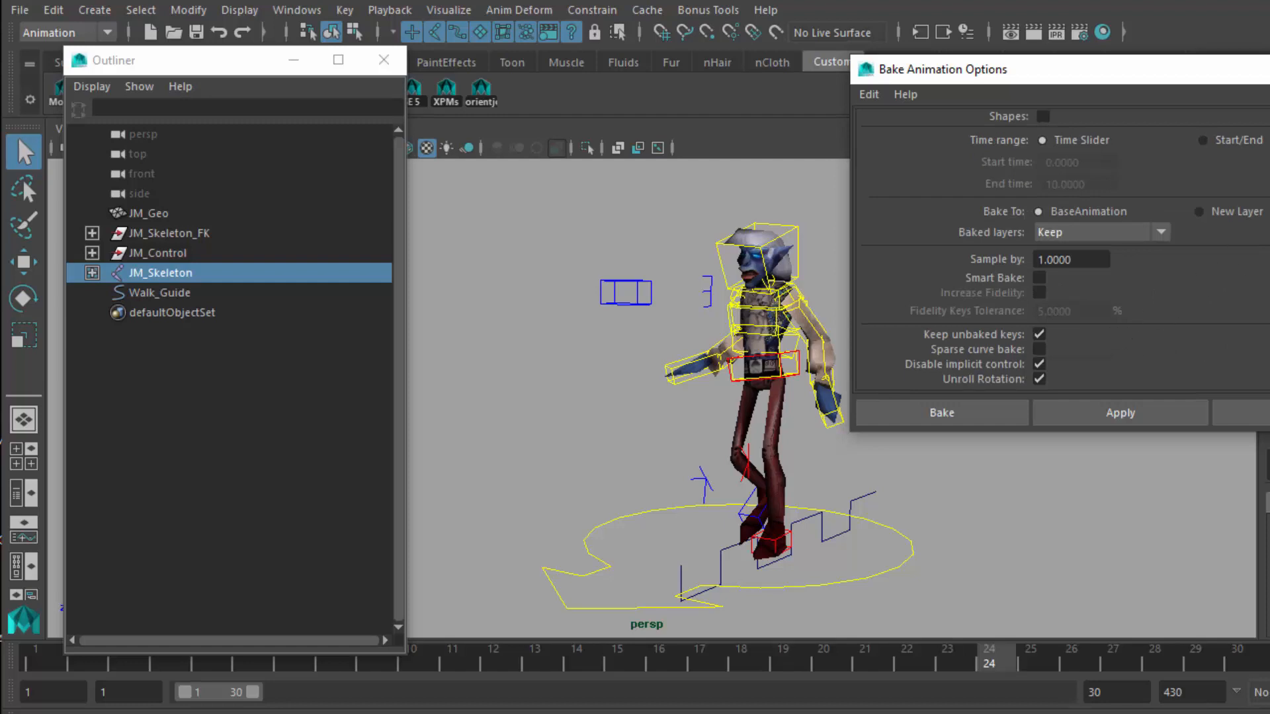
scroll(1098, 307, up, 2)
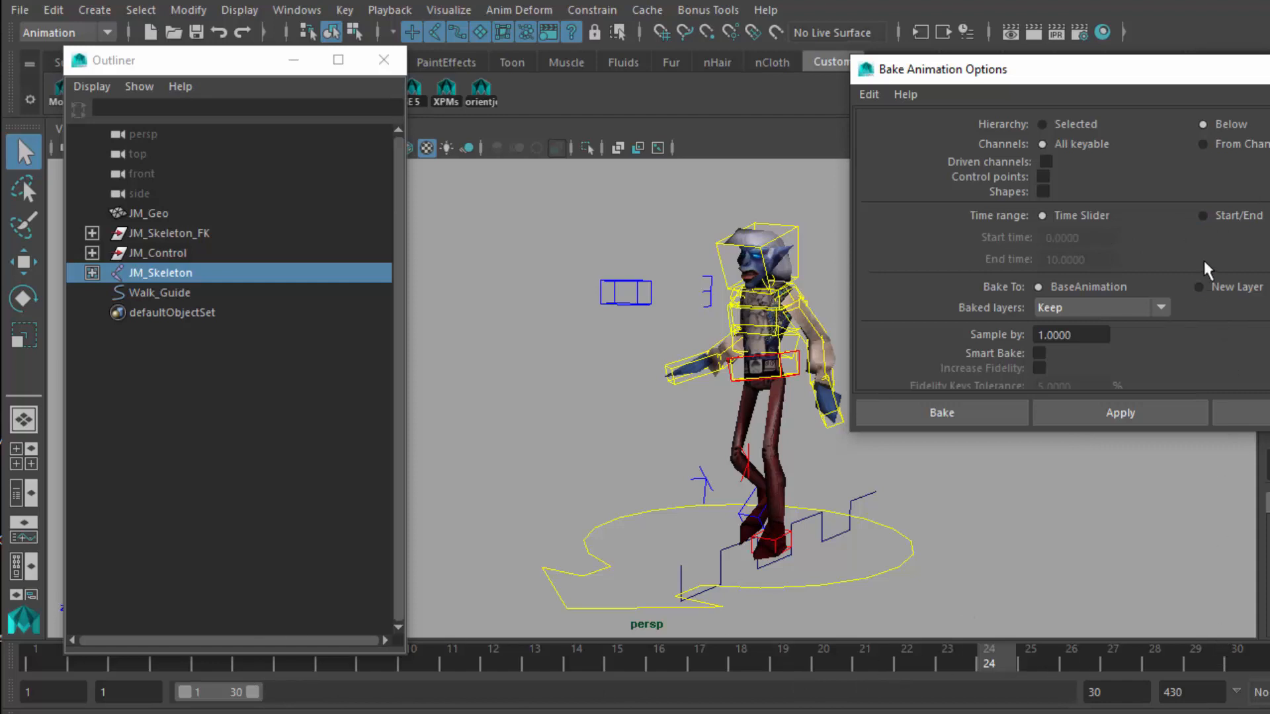
- Move the Outliner off the custom shelf, open MoveLister and place its window clear of the character
drag(168, 48, 170, 133)
click(64, 88)
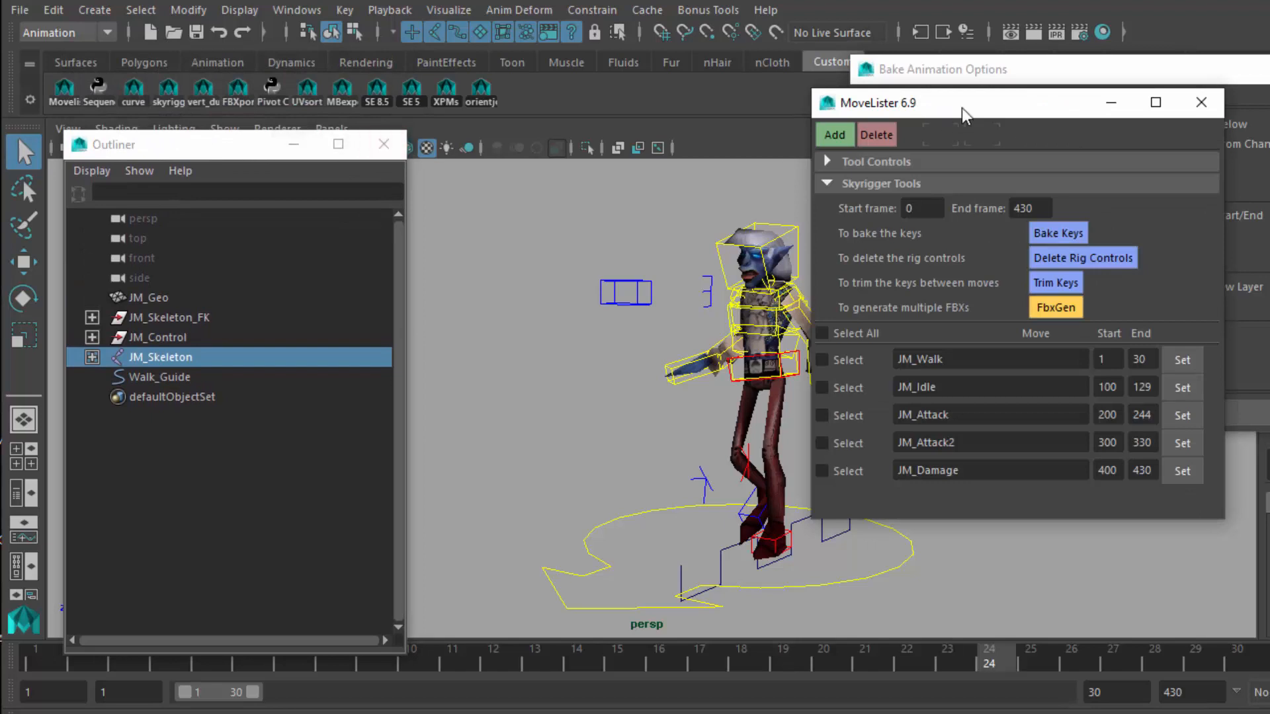
drag(963, 114, 1136, 164)
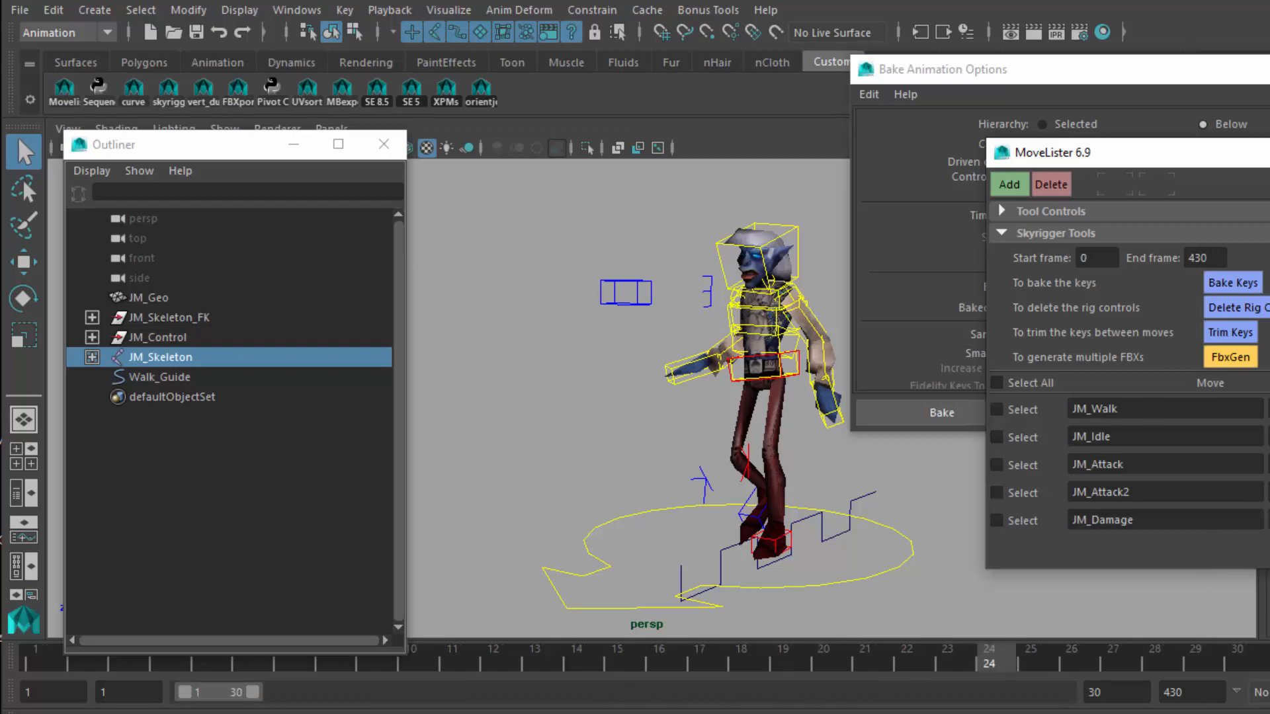
- Play back the JM_Walk move, set the playback range to JM_Idle and play that move too
key(alt+v)
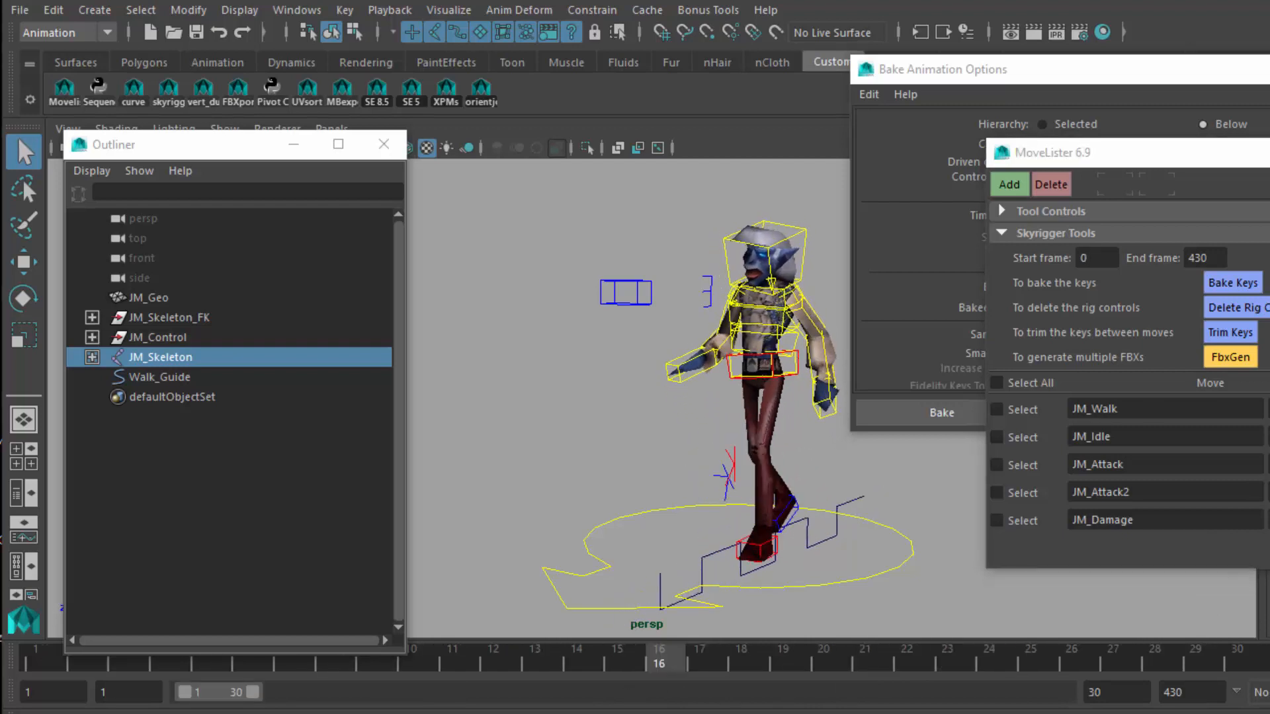
key(alt+v)
click(1266, 437)
drag(1183, 159, 1058, 152)
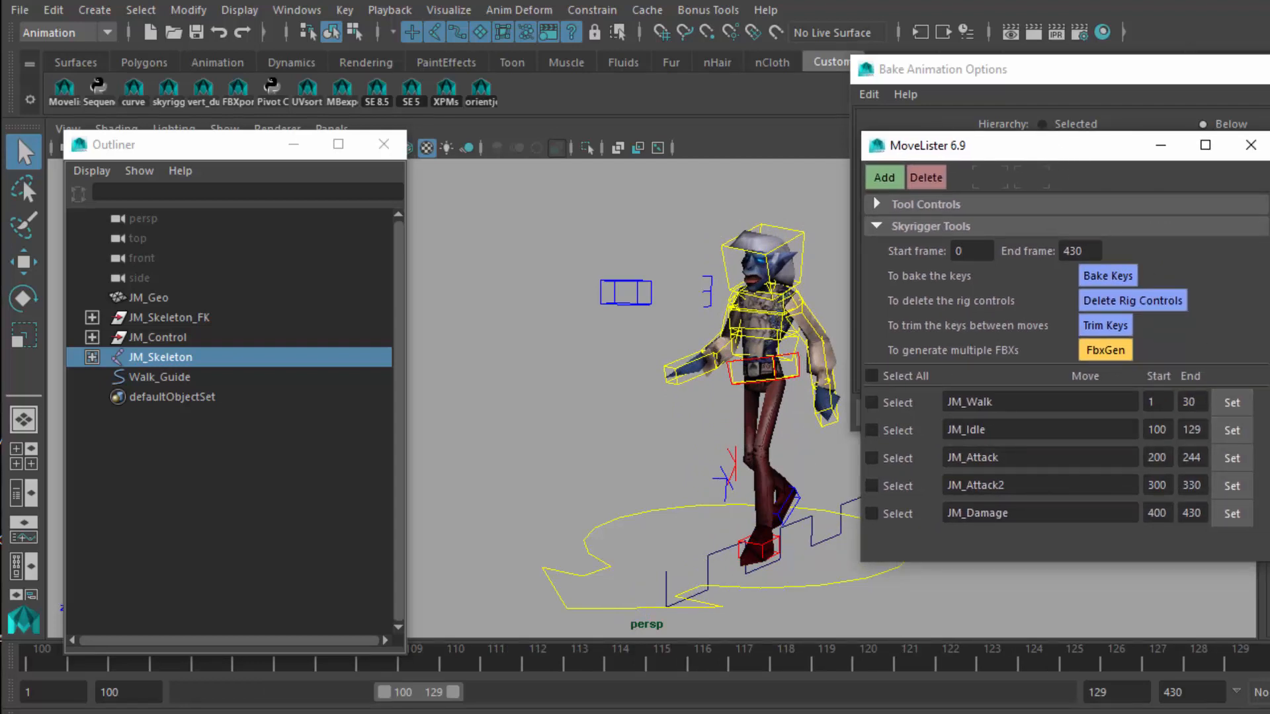
key(alt+v)
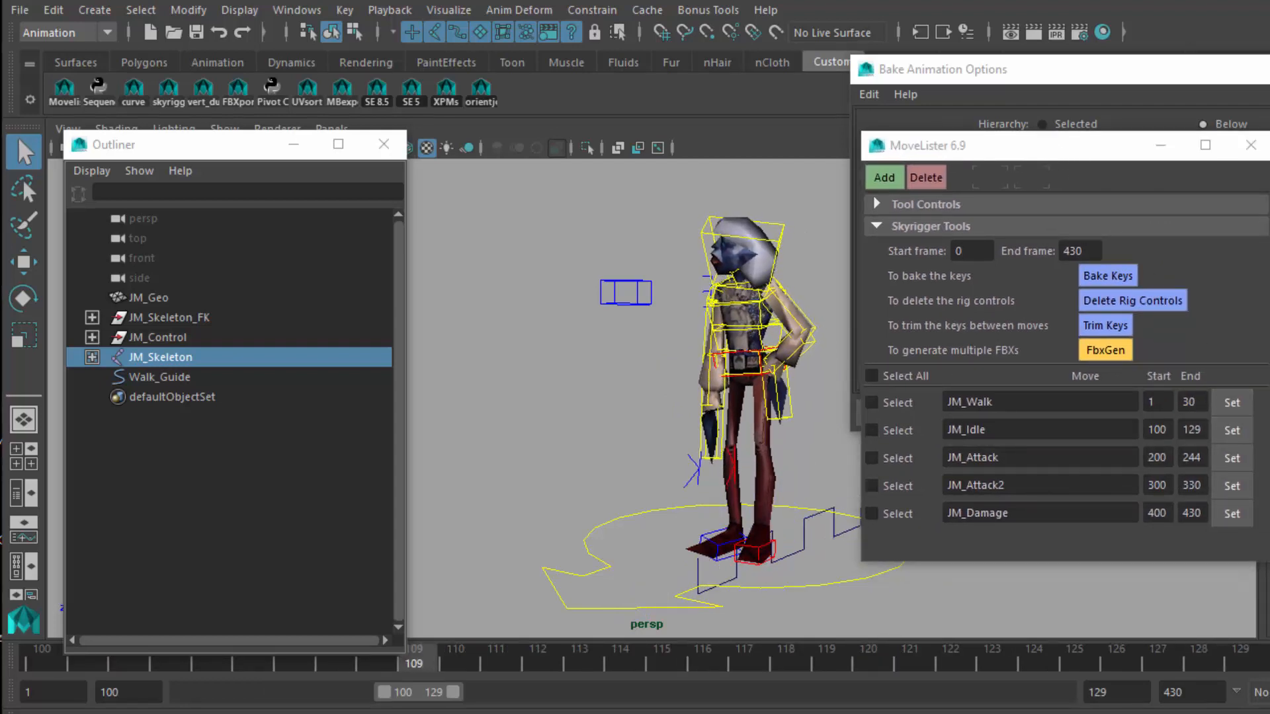
key(alt+v)
- Set the playback range to JM_Attack, JM_Attack2 and JM_Damage in turn, playing back each move
click(1227, 457)
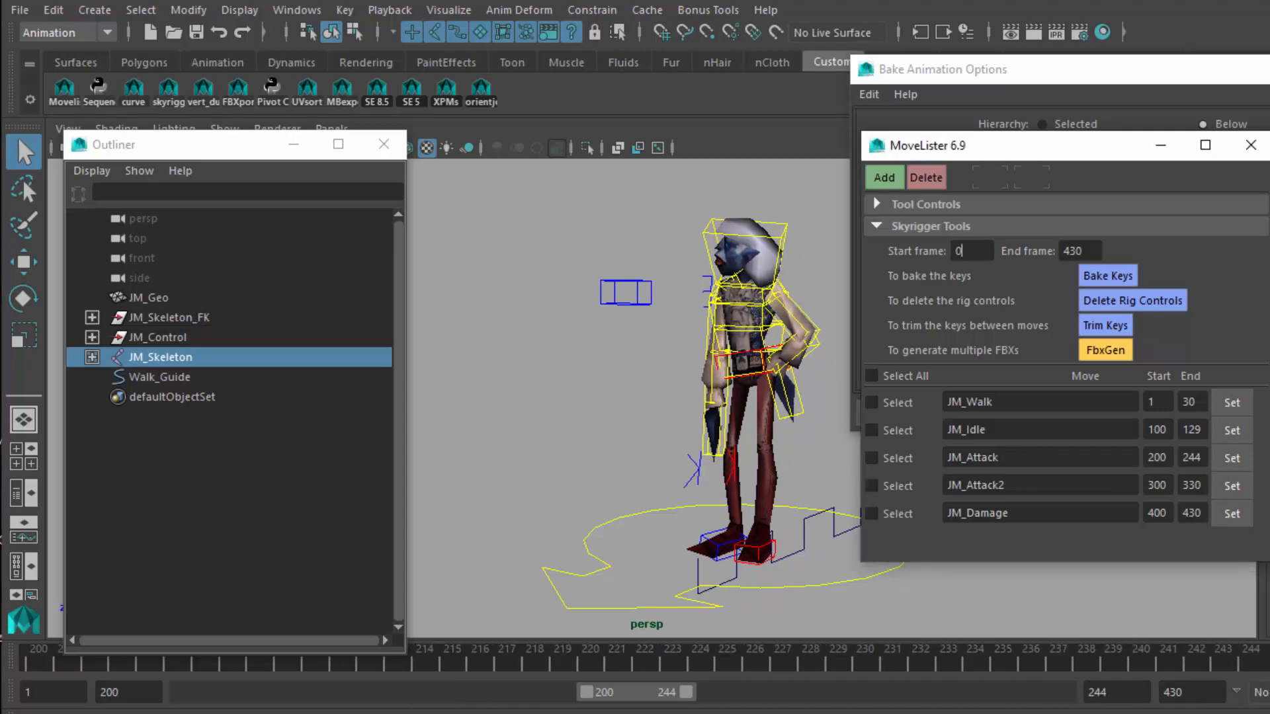
key(alt+v)
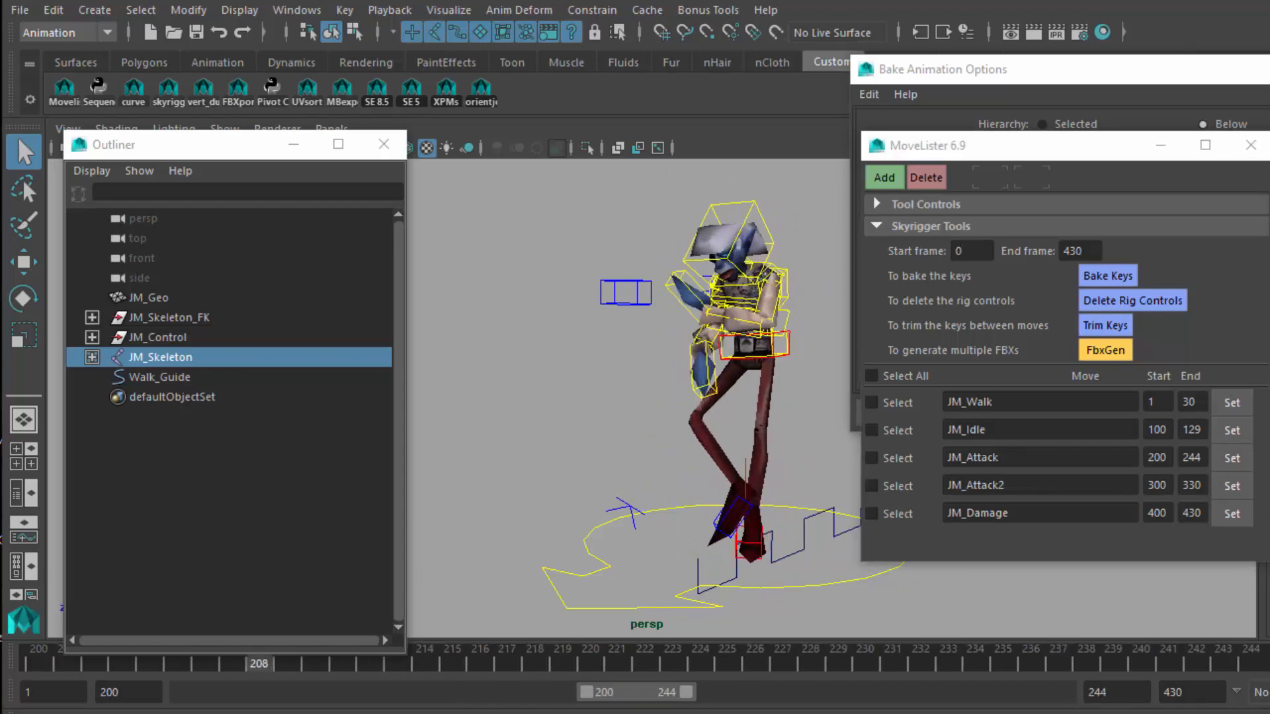
key(alt+v)
click(1237, 495)
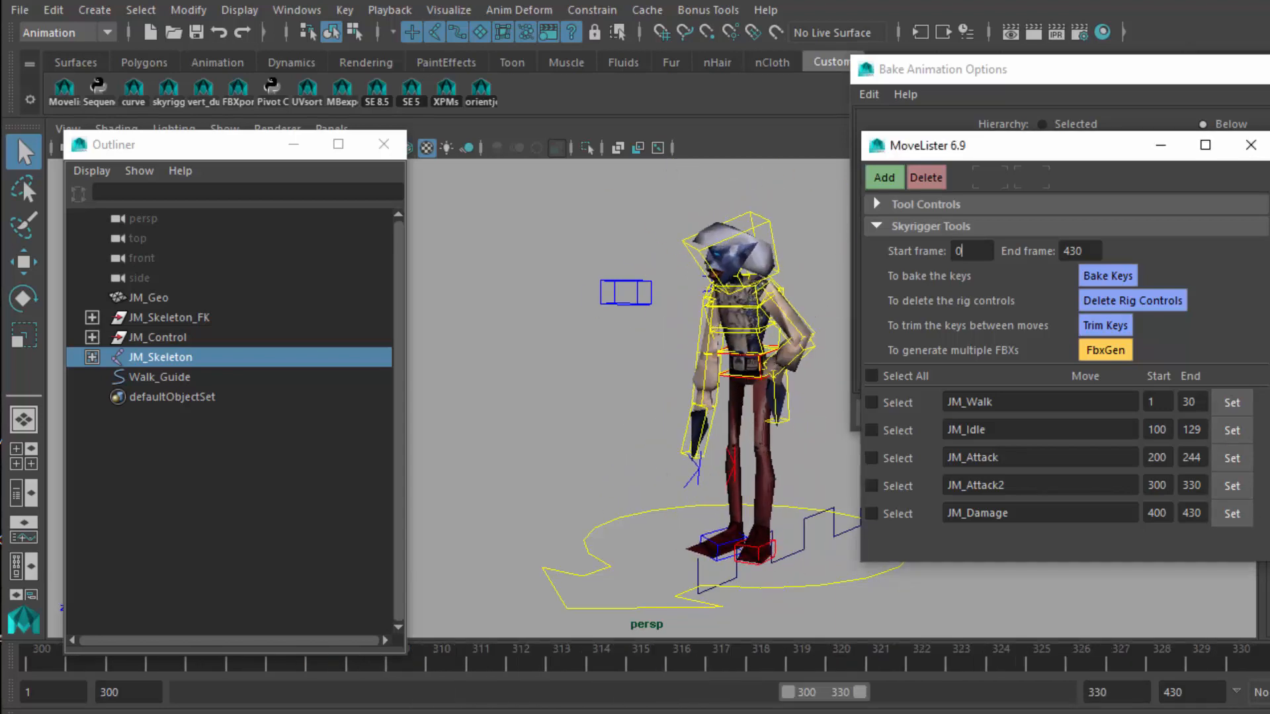
key(alt+v)
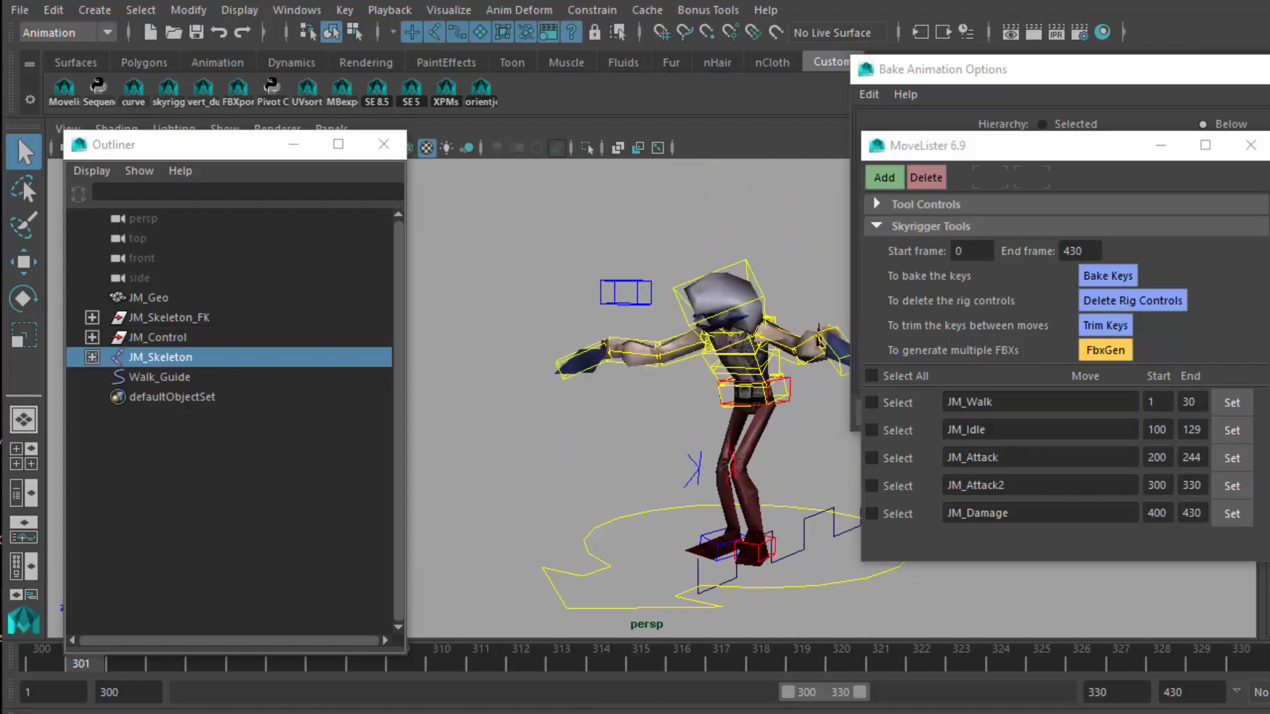
click(1233, 515)
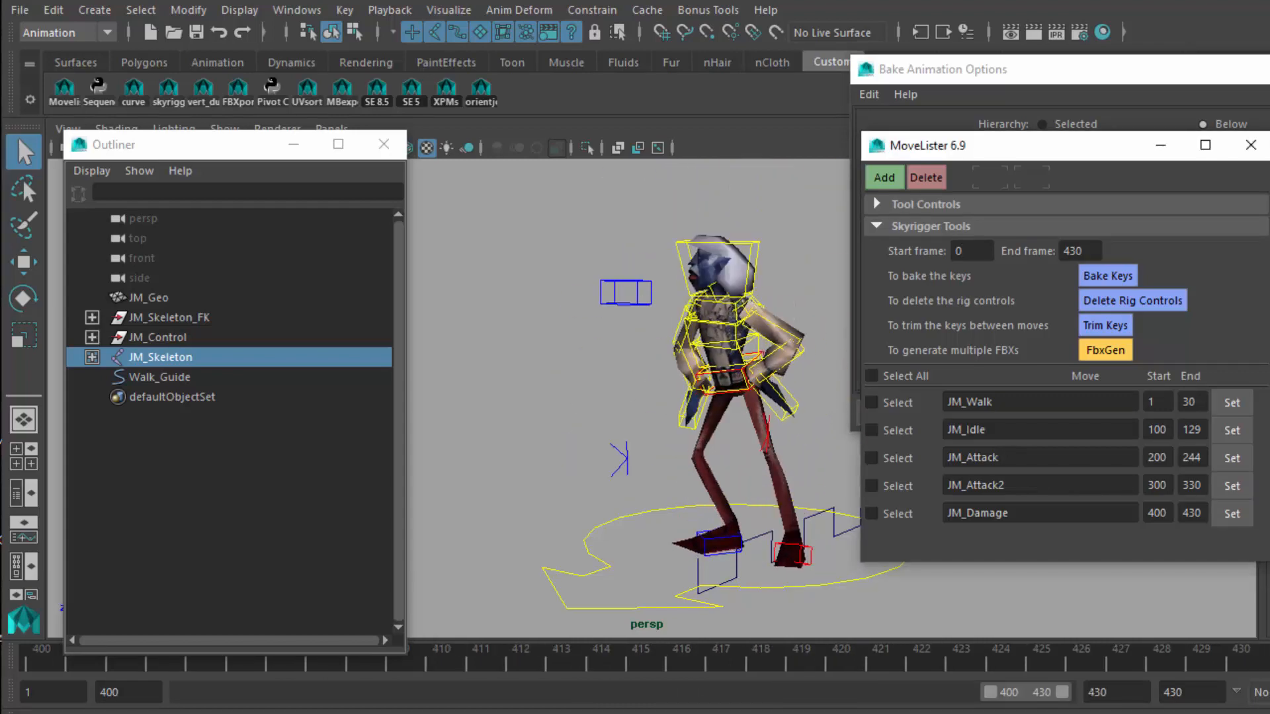
key(alt+v)
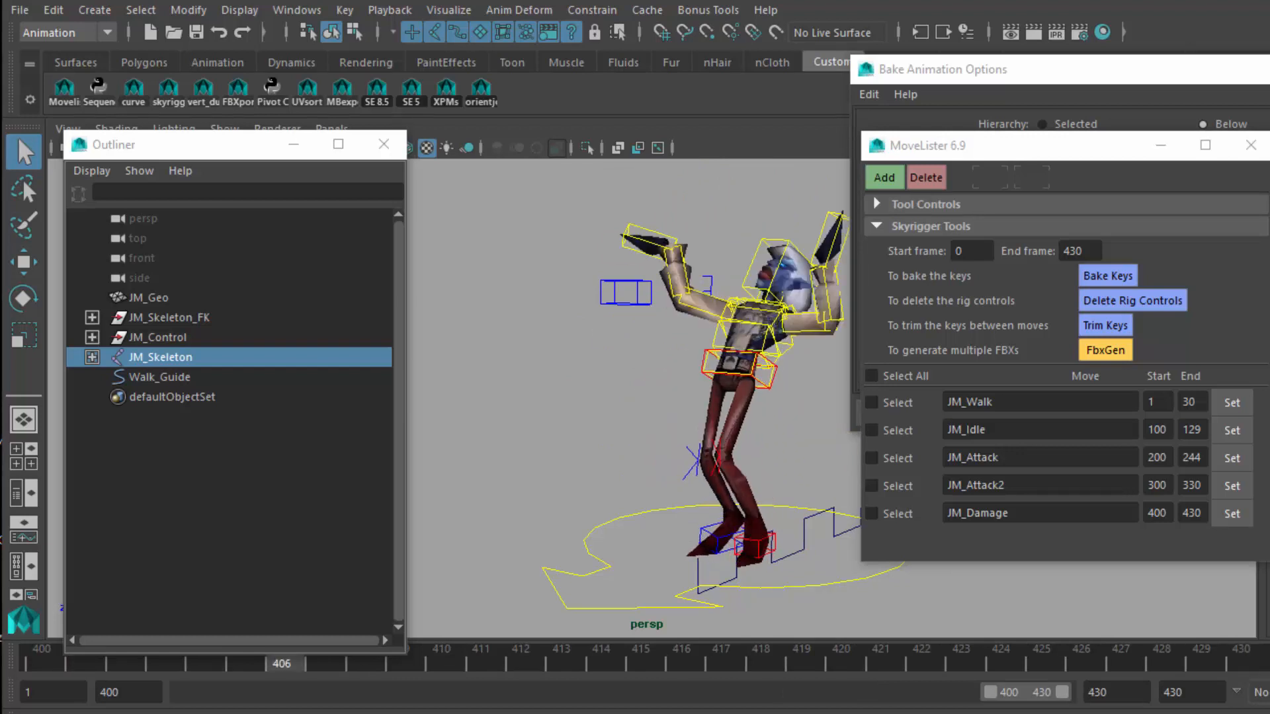
key(alt+v)
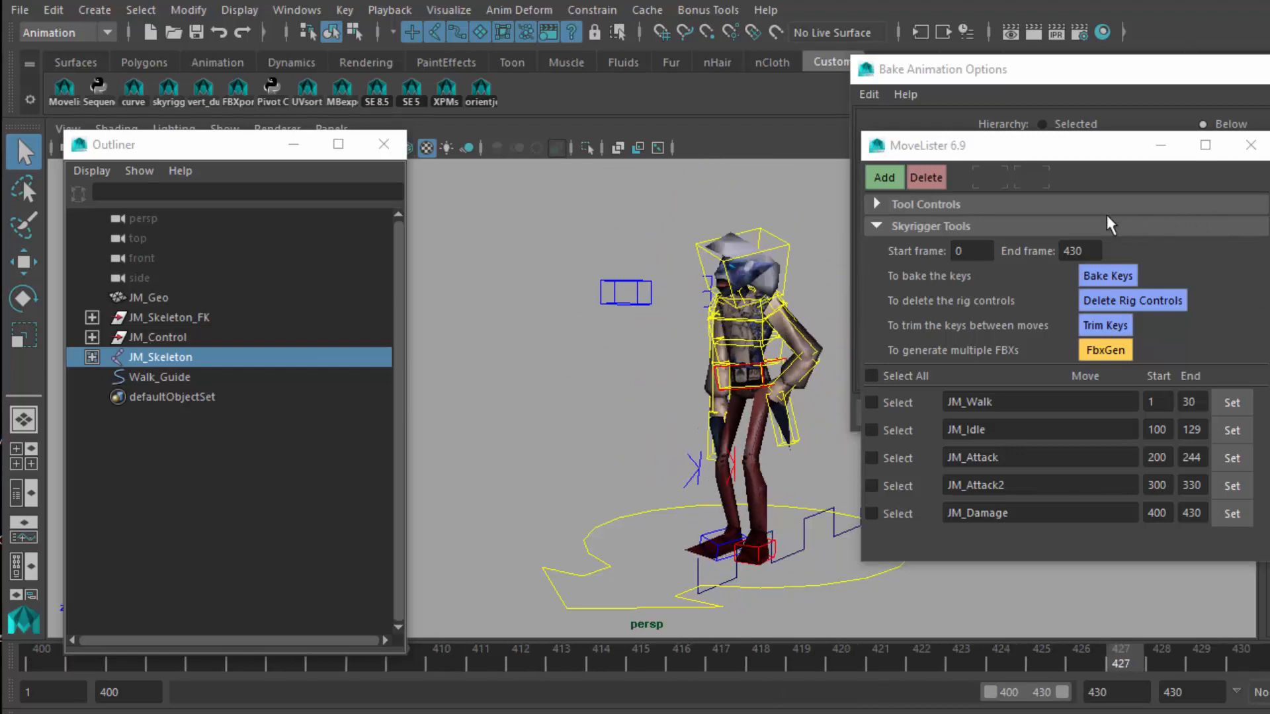
- Go over the listed moves' start and end frames in MoveLister, and scrub the JM_Damage range to frame 430
drag(1029, 159, 997, 138)
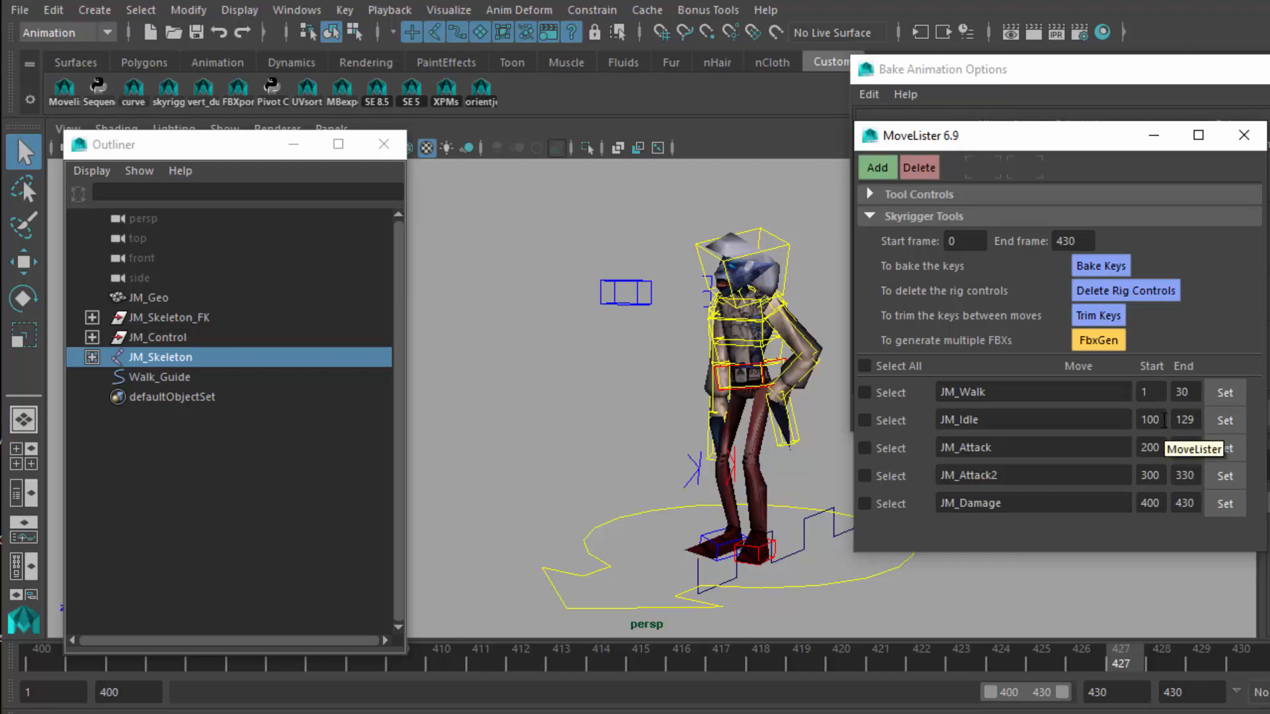
click(1161, 396)
click(1162, 416)
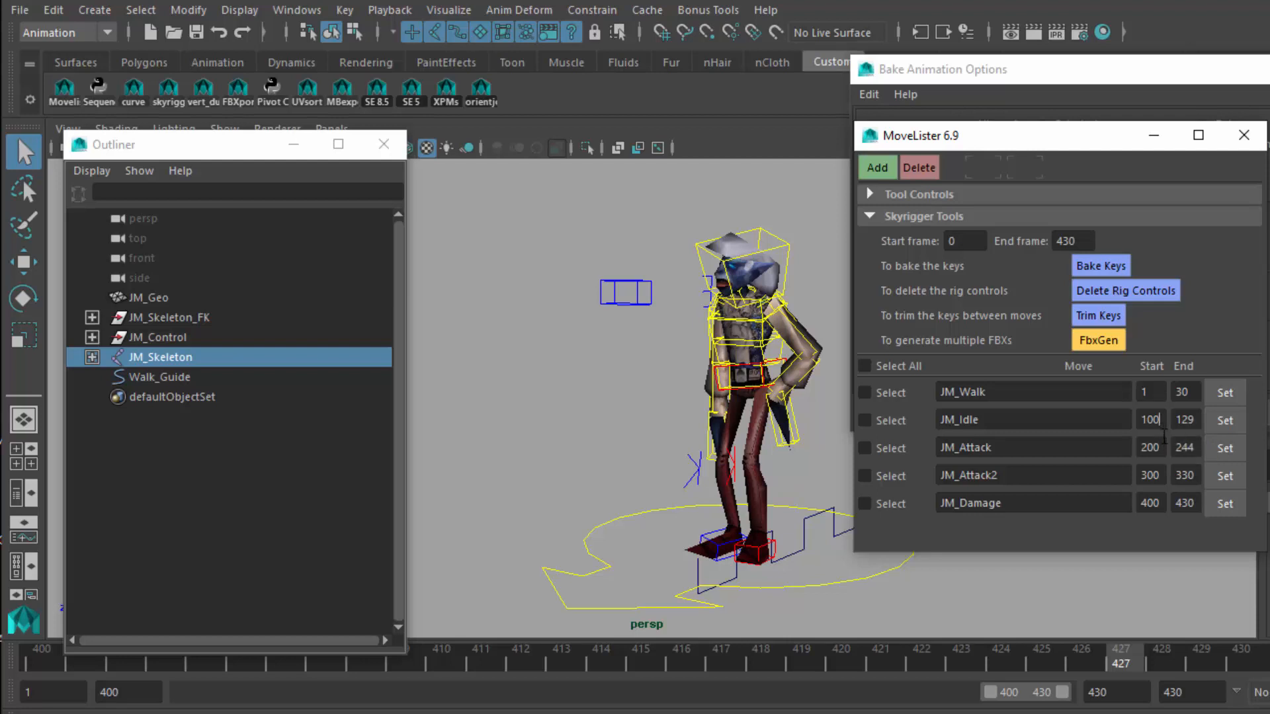
click(1164, 449)
click(1201, 421)
drag(844, 660, 161, 661)
drag(80, 687, 1243, 664)
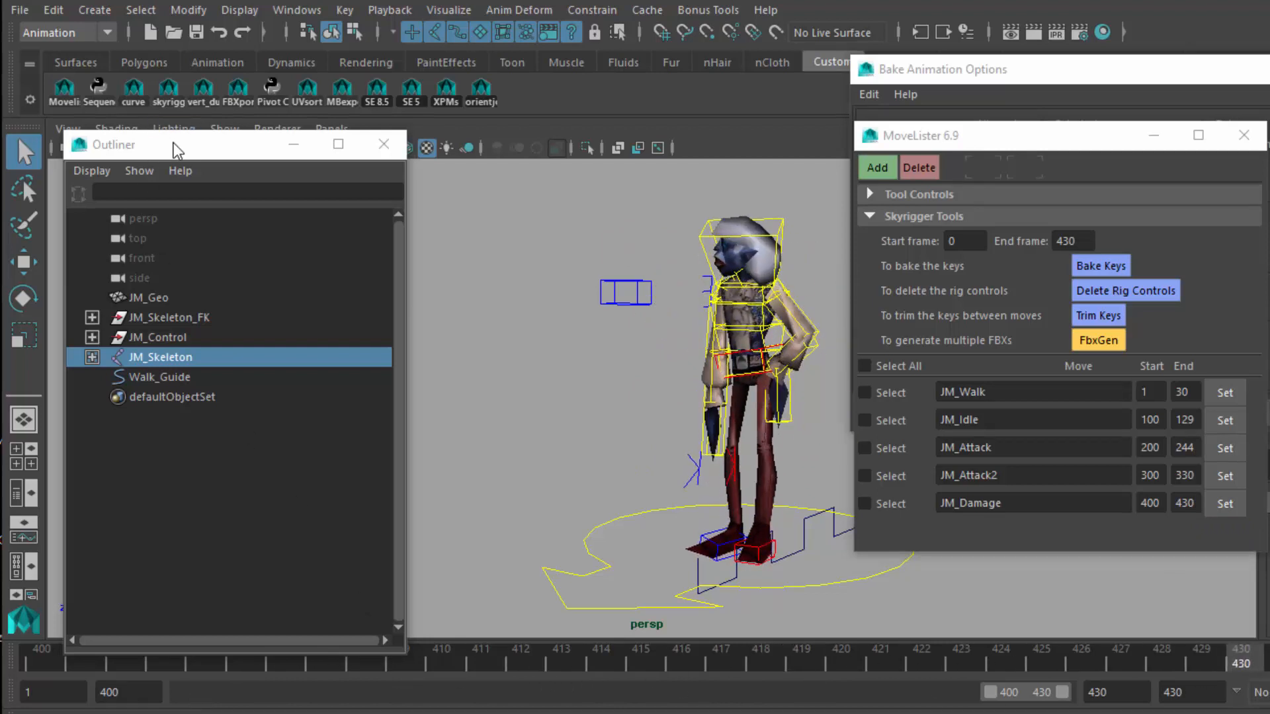
- Move the Outliner and MoveLister windows off the bake options, and switch the bake time range to Start/End
drag(176, 142, 180, 66)
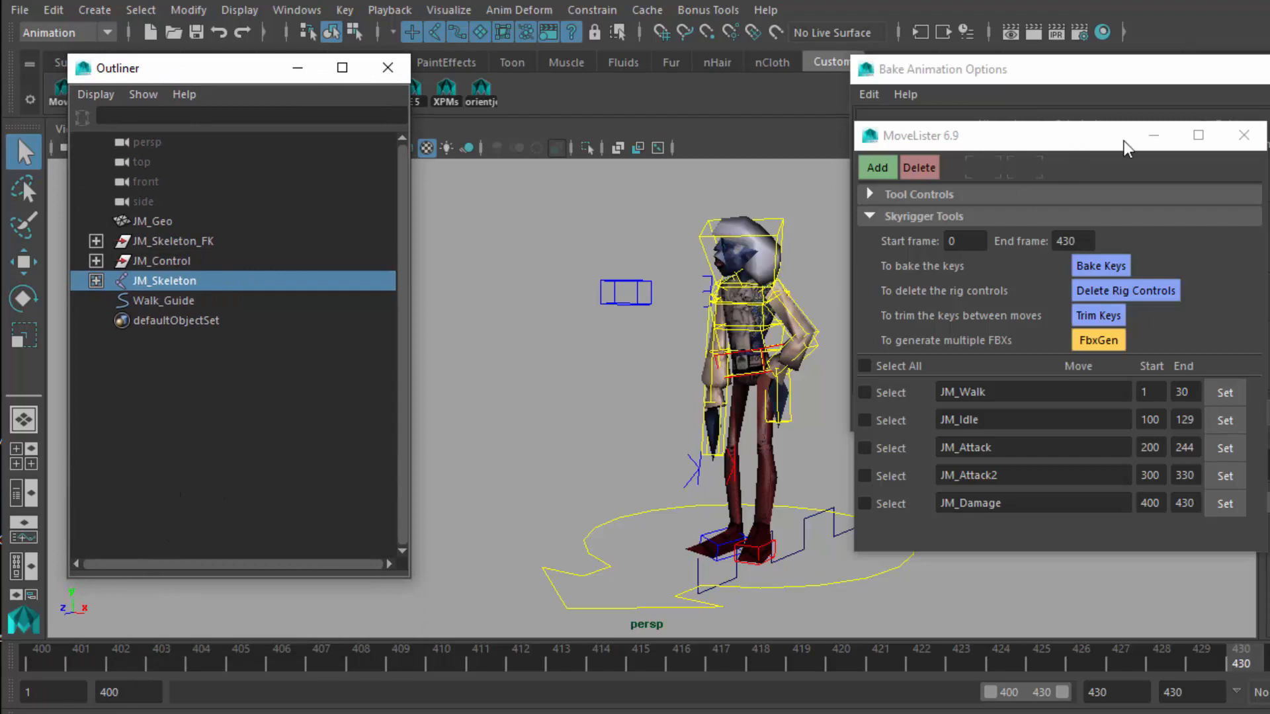
drag(1098, 136, 618, 77)
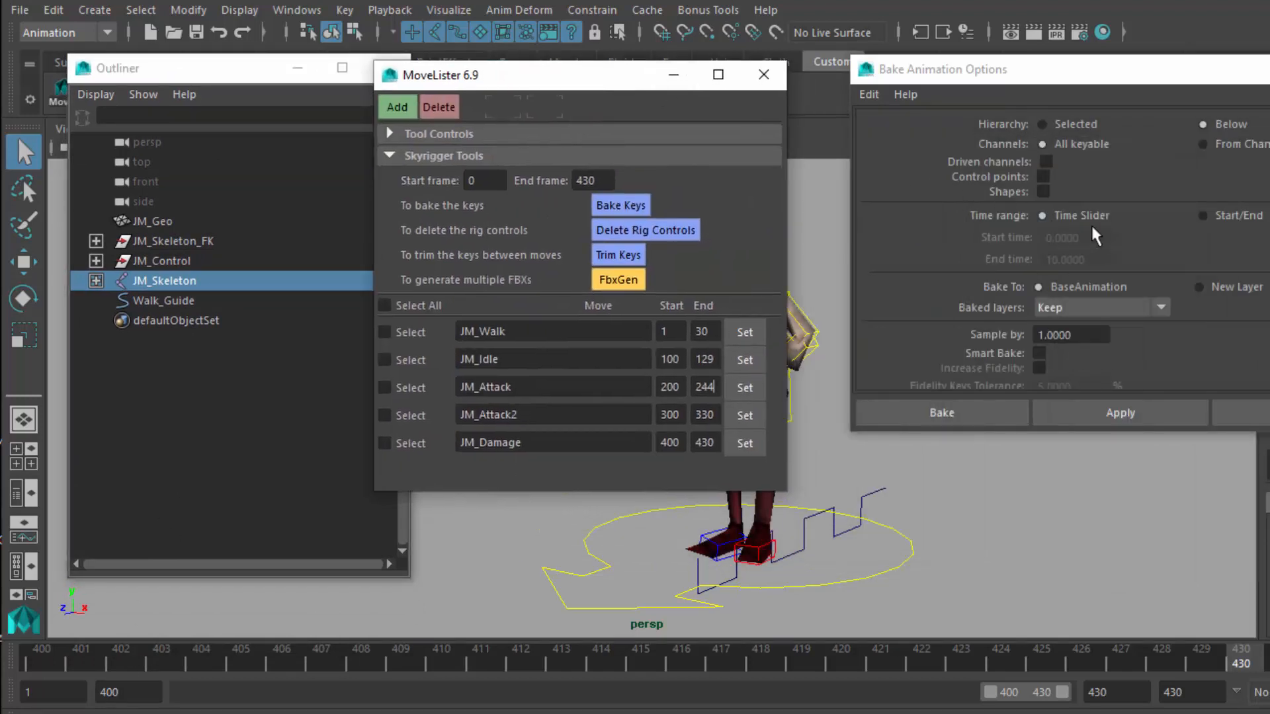
click(1203, 216)
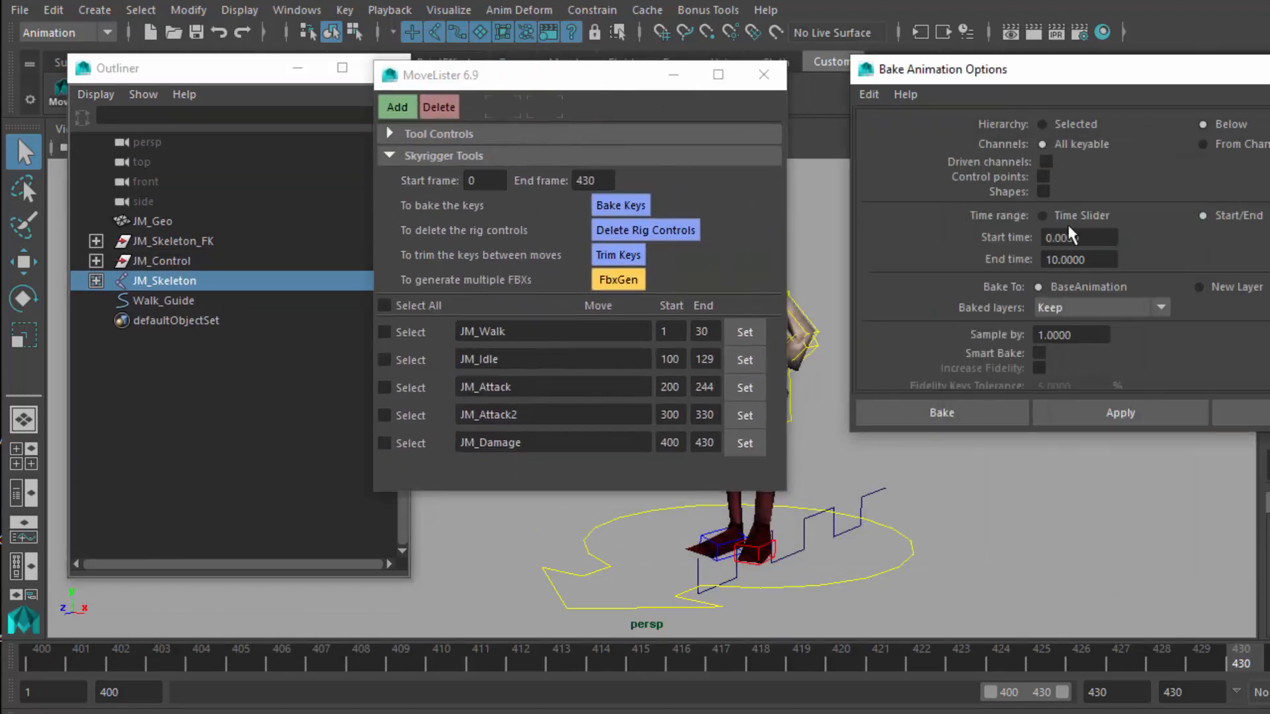
click(1043, 215)
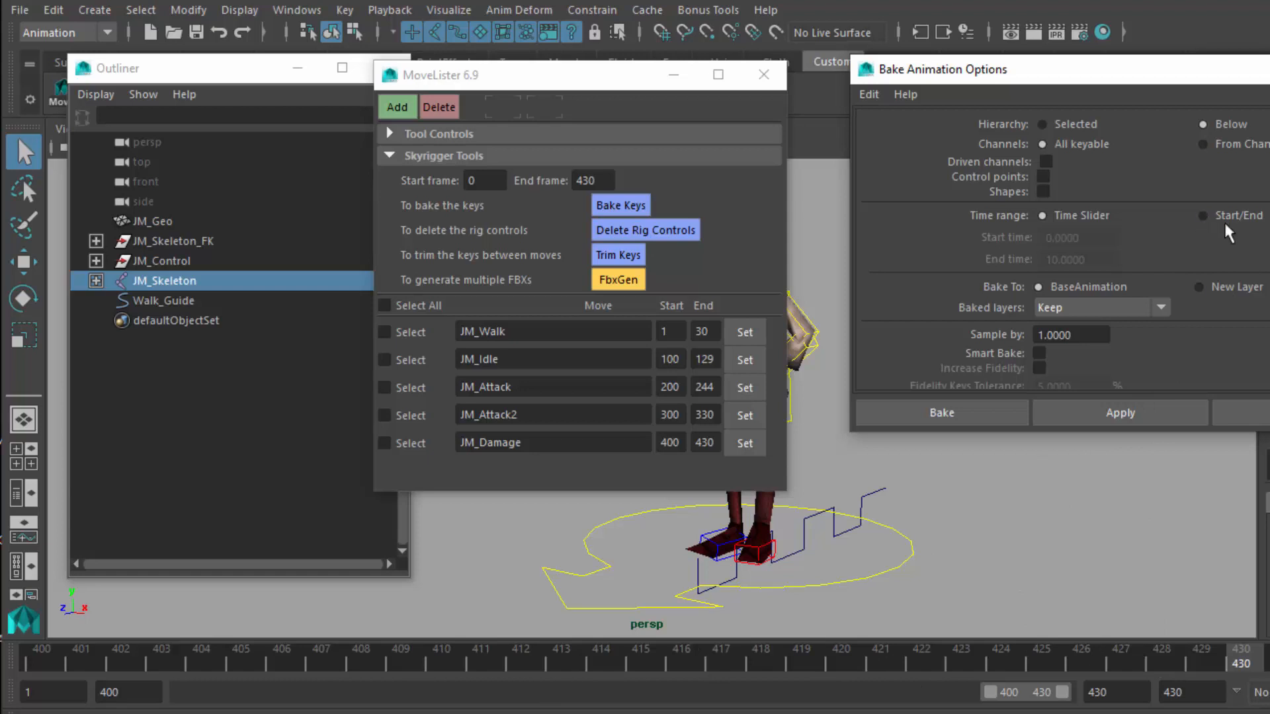
click(1203, 215)
- Keep the bake start time at 0 and set its end time to 450
double_click(1100, 238)
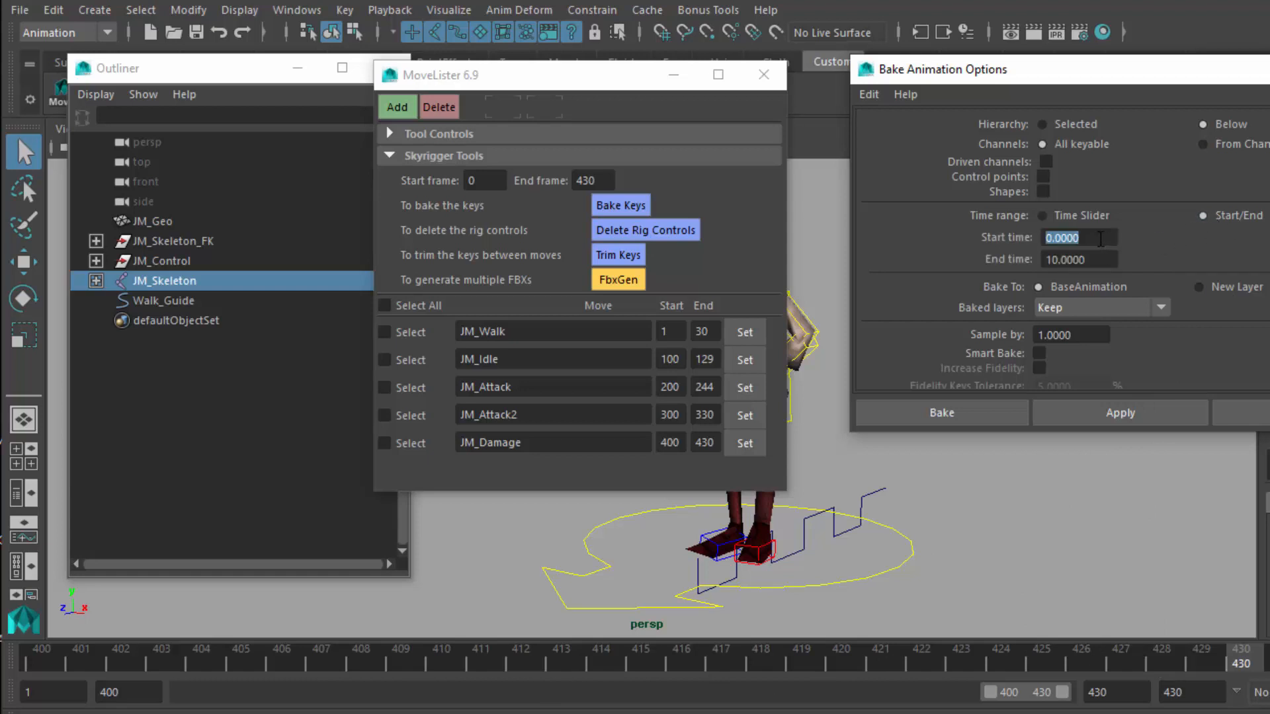
key(Tab)
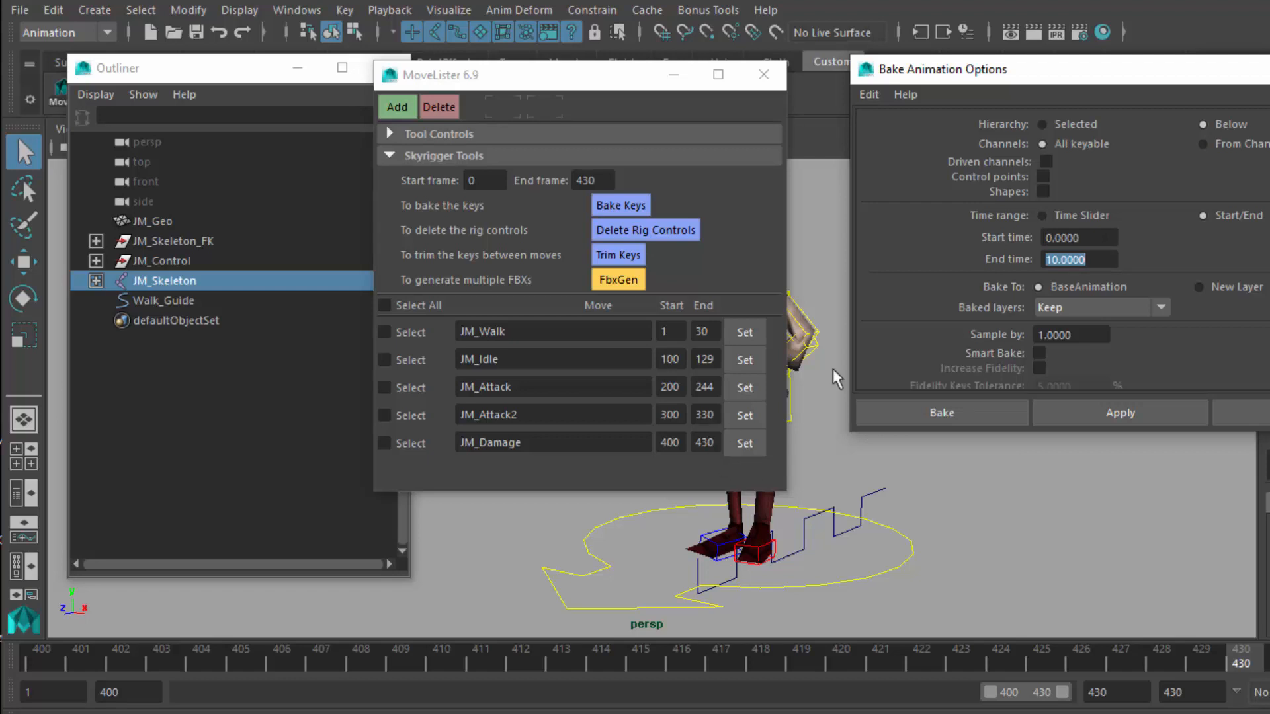
text(450)
key(Return)
click(959, 416)
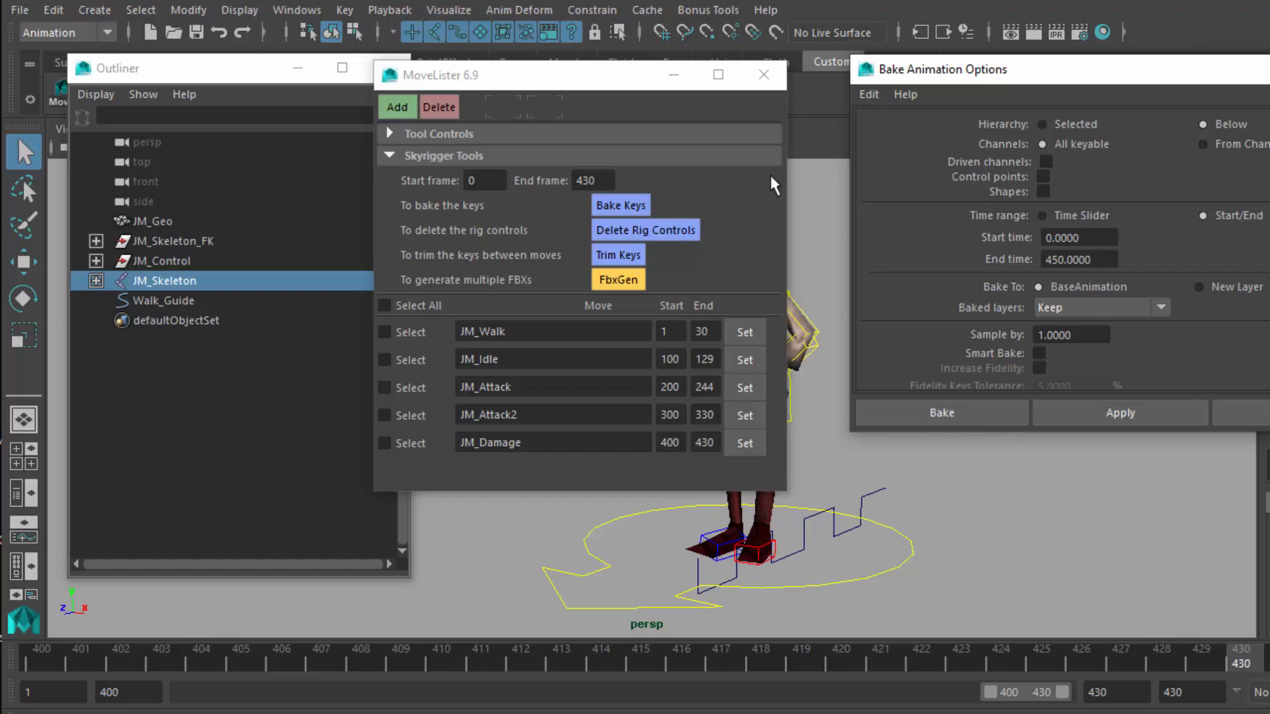
- Arrange the windows and view so the character is visible, and bake the animation onto the JM_Skeleton hierarchy
drag(1269, 136, 1229, 213)
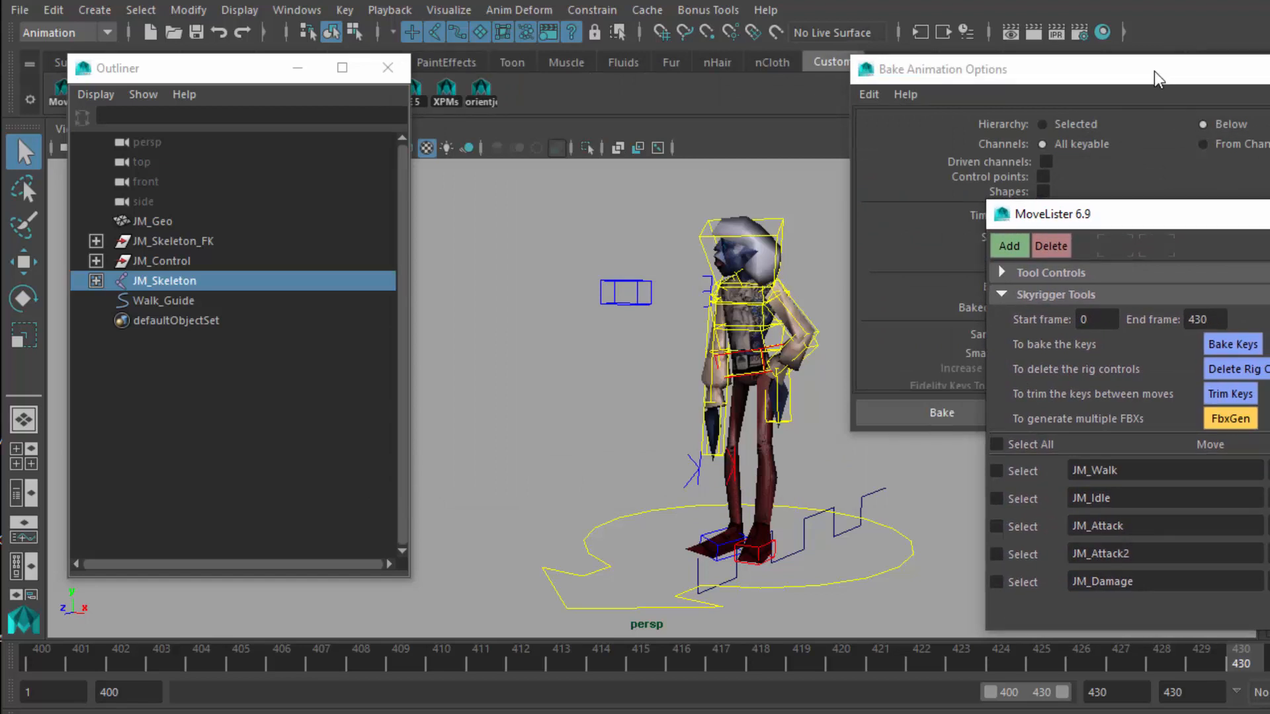
drag(1159, 74, 1006, 23)
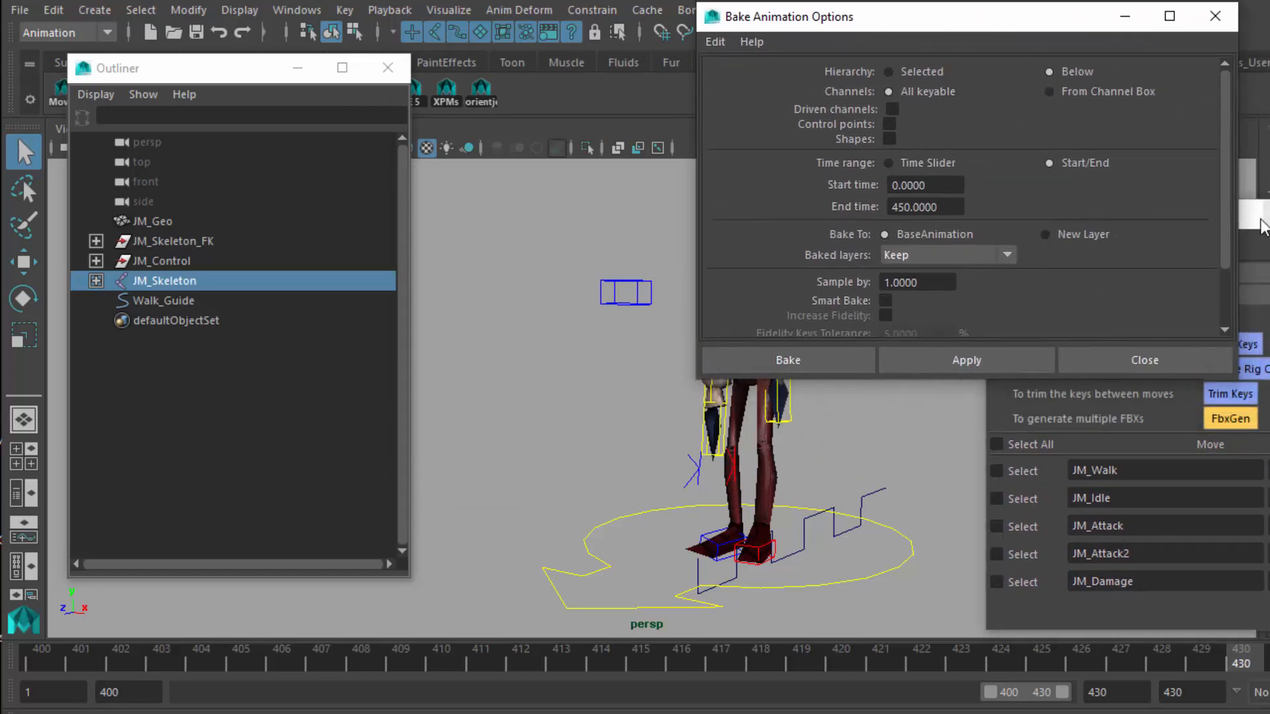
alt+middle_drag(734, 475, 596, 475)
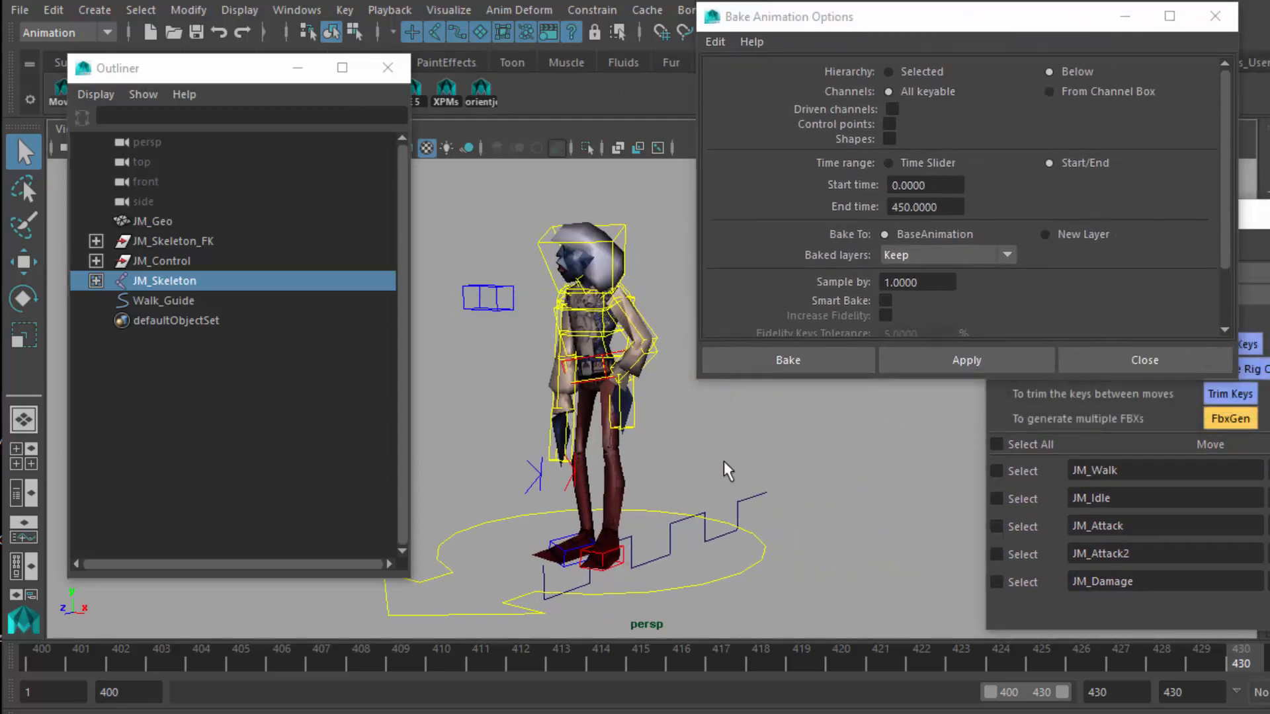
drag(1255, 225, 1075, 216)
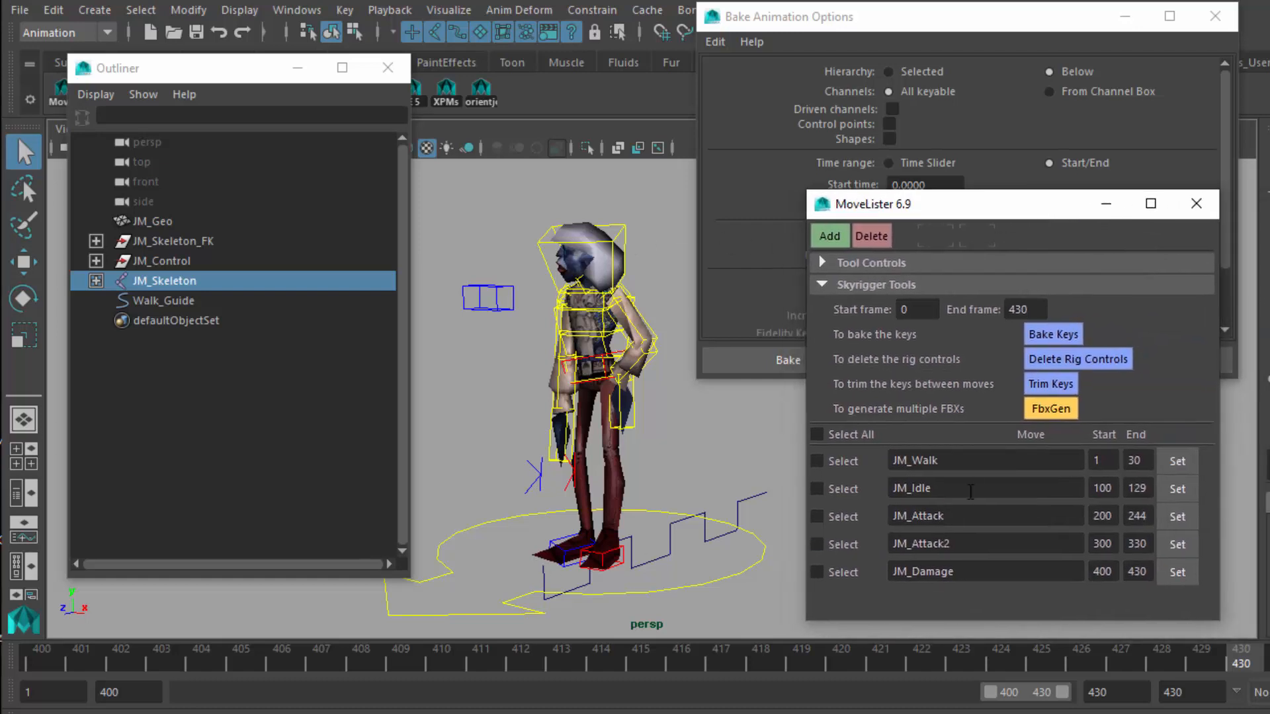
click(985, 24)
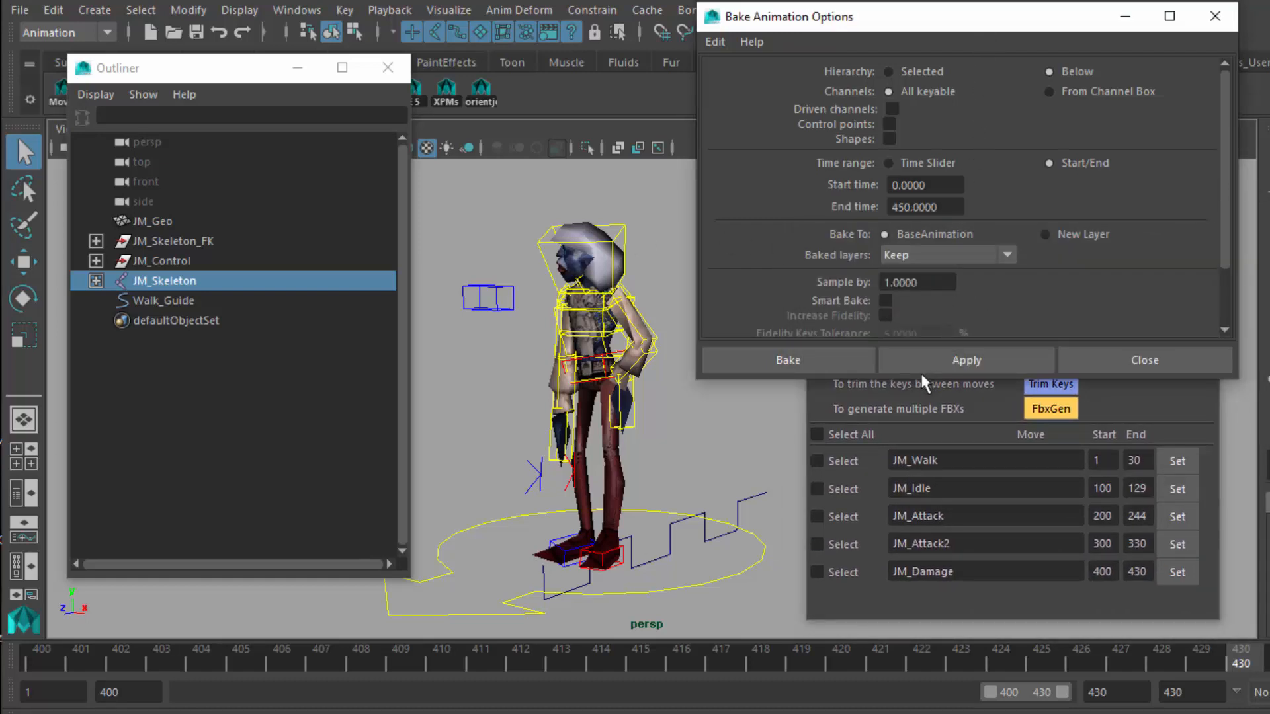
click(835, 363)
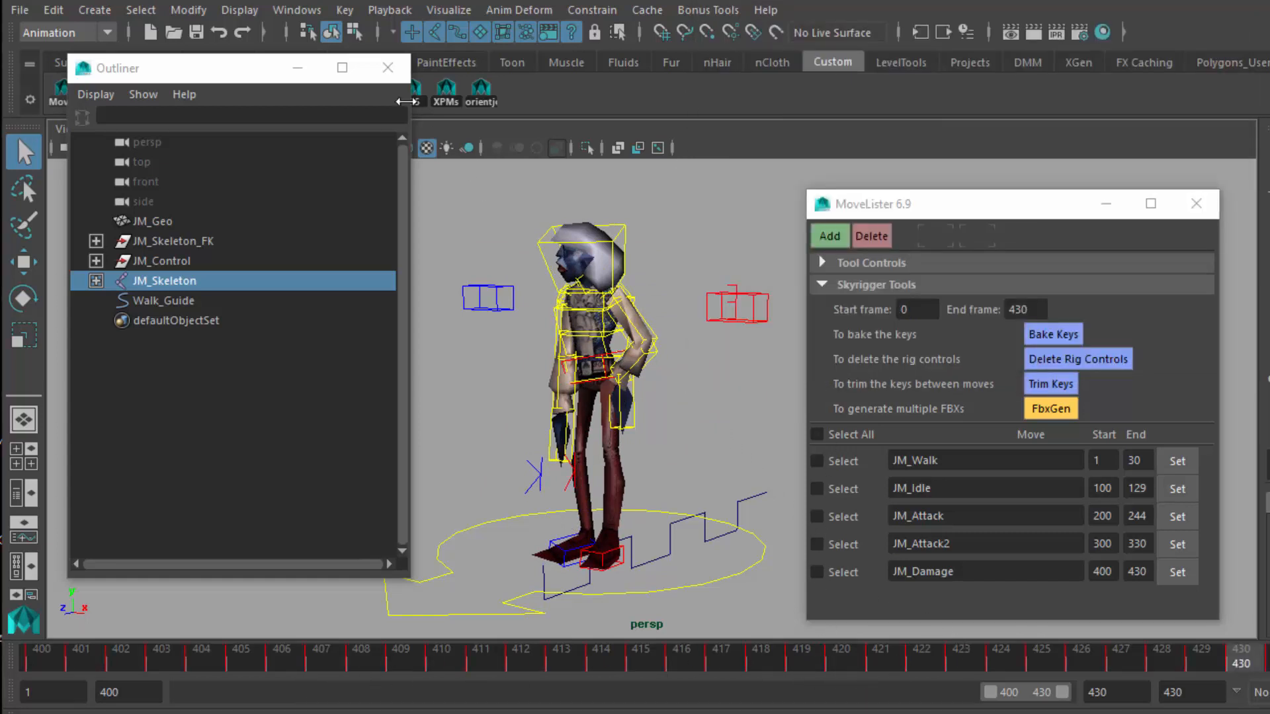
- Open the Graph Editor, expand JM_Skeleton to its full joint hierarchy, and frame all the baked curves
click(297, 9)
mouse_move(340, 79)
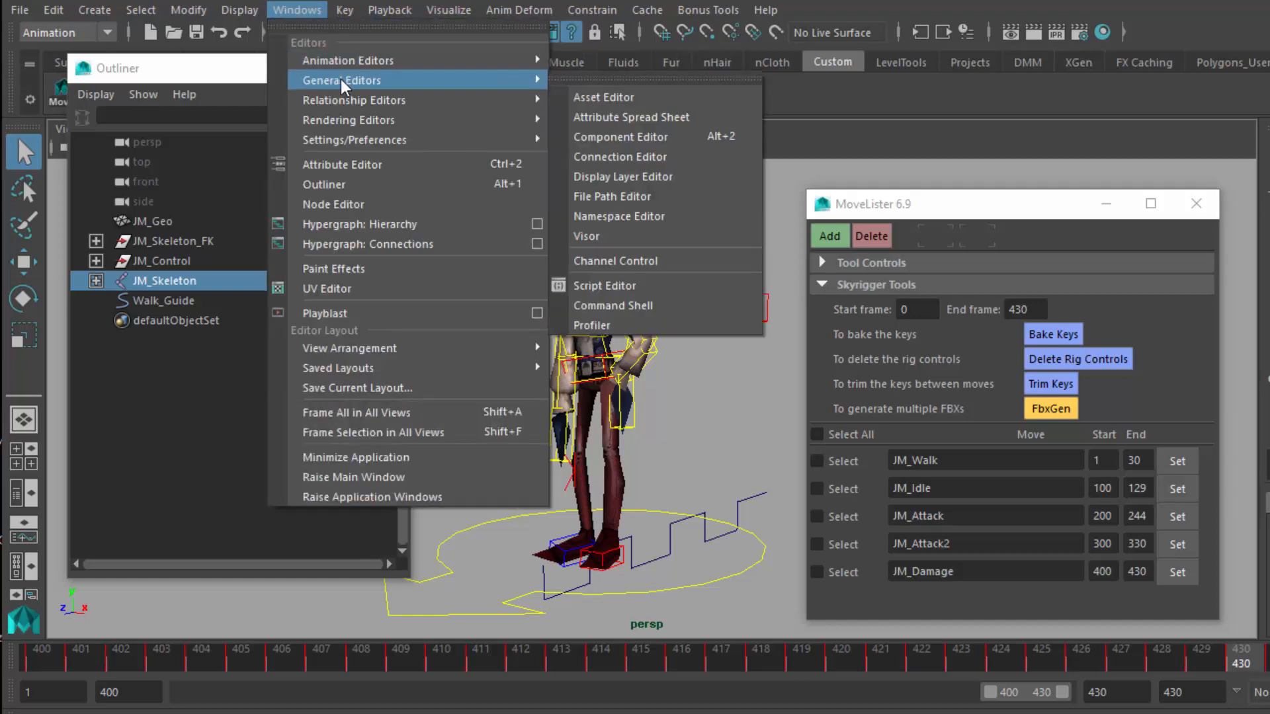
mouse_move(415, 59)
click(642, 76)
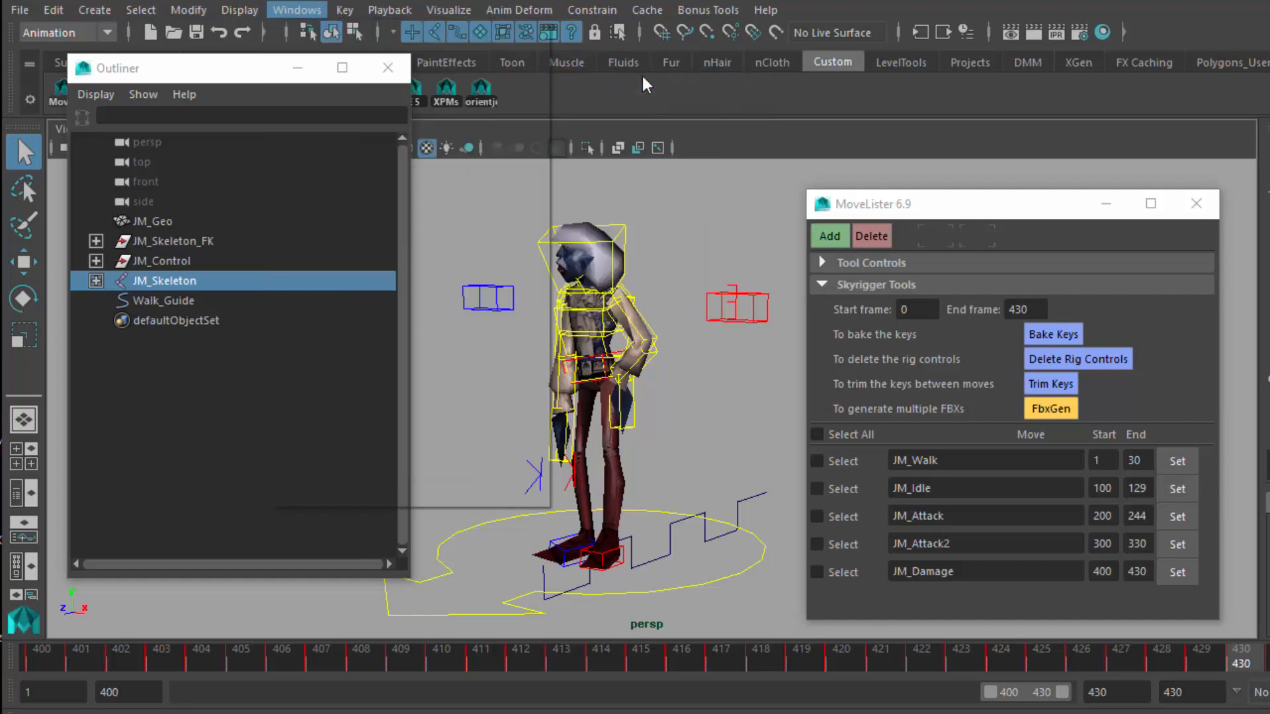
drag(866, 392, 533, 85)
key(a)
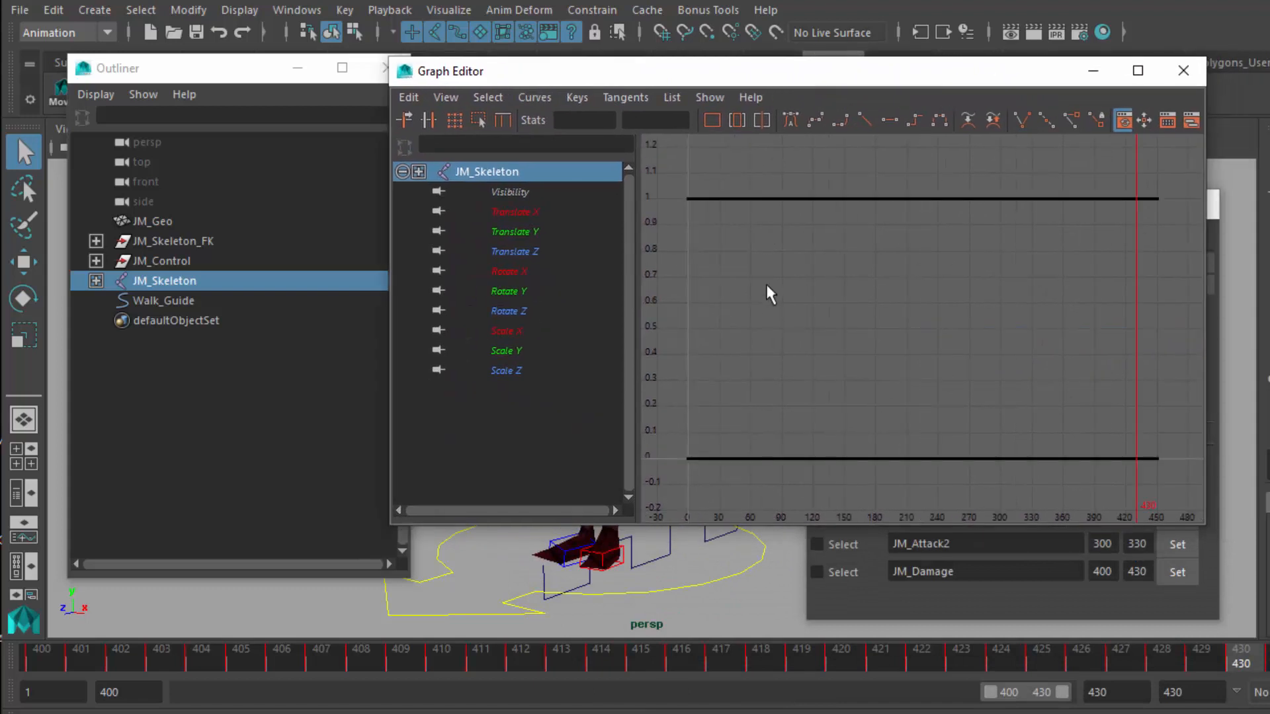
click(418, 171)
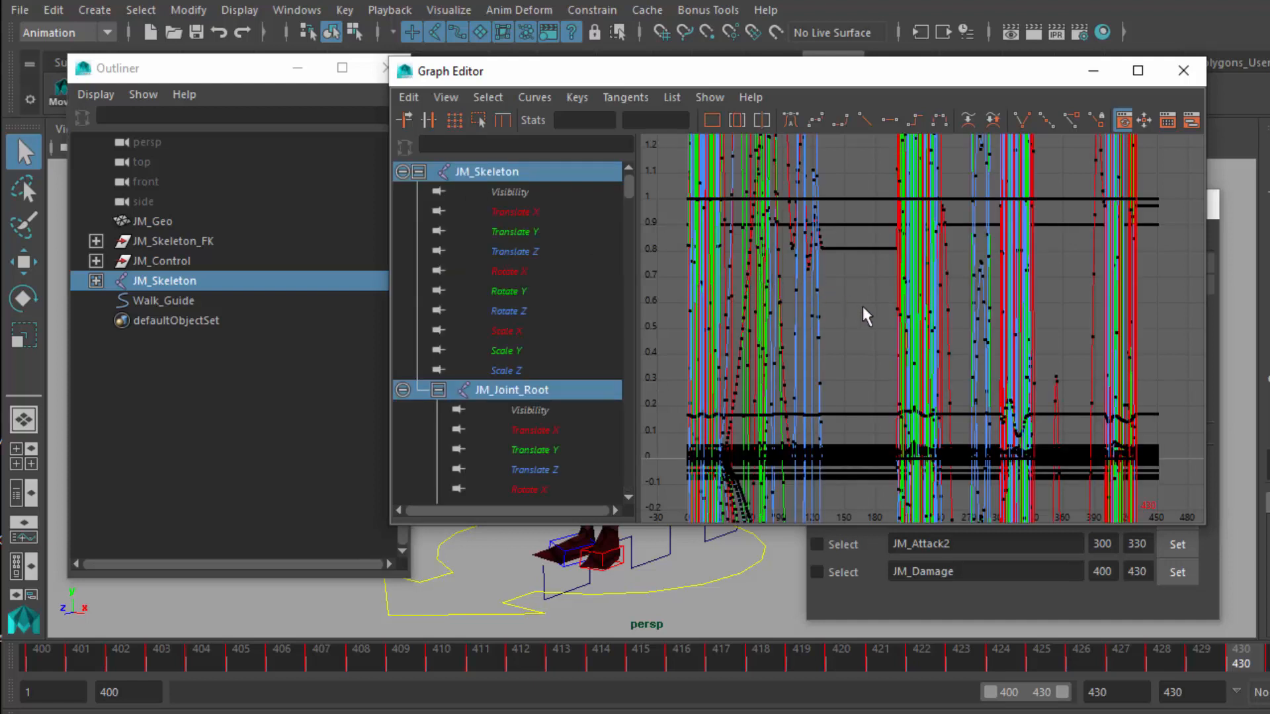
key(a)
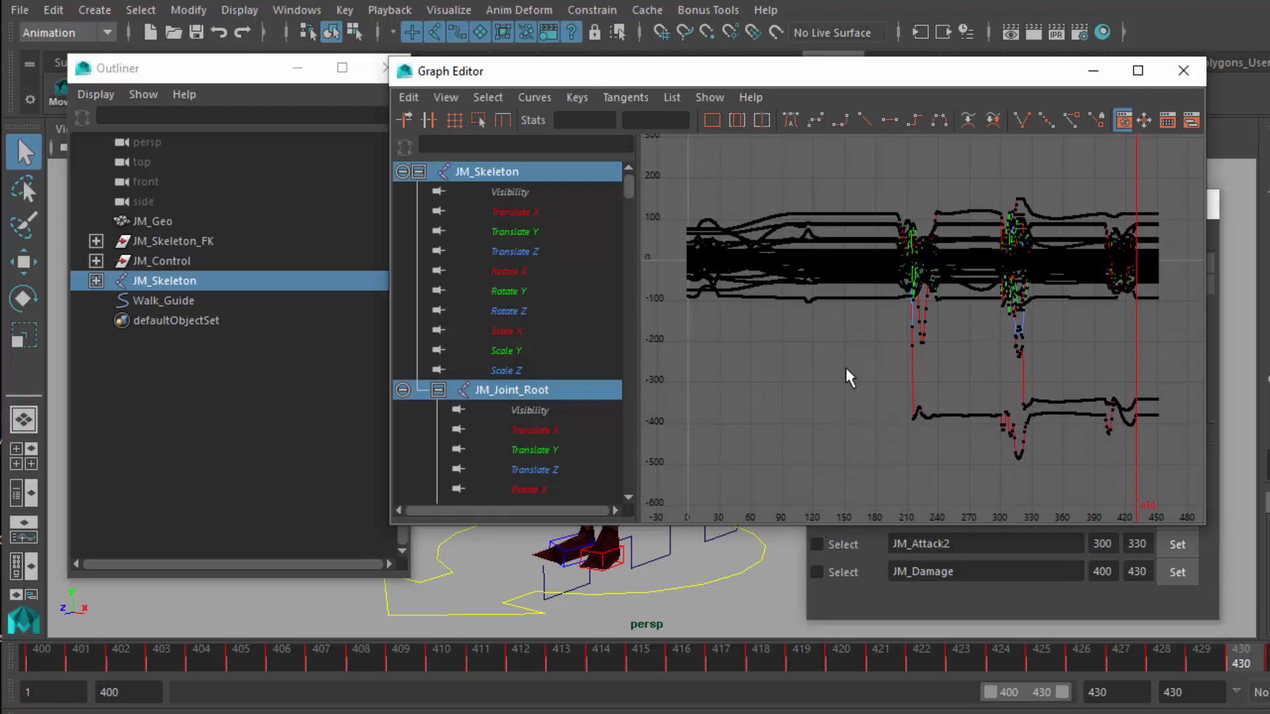
- Select all the baked curves of the JM_Skeleton hierarchy, apply the Euler Filter to them, and clear the key selection
click(488, 98)
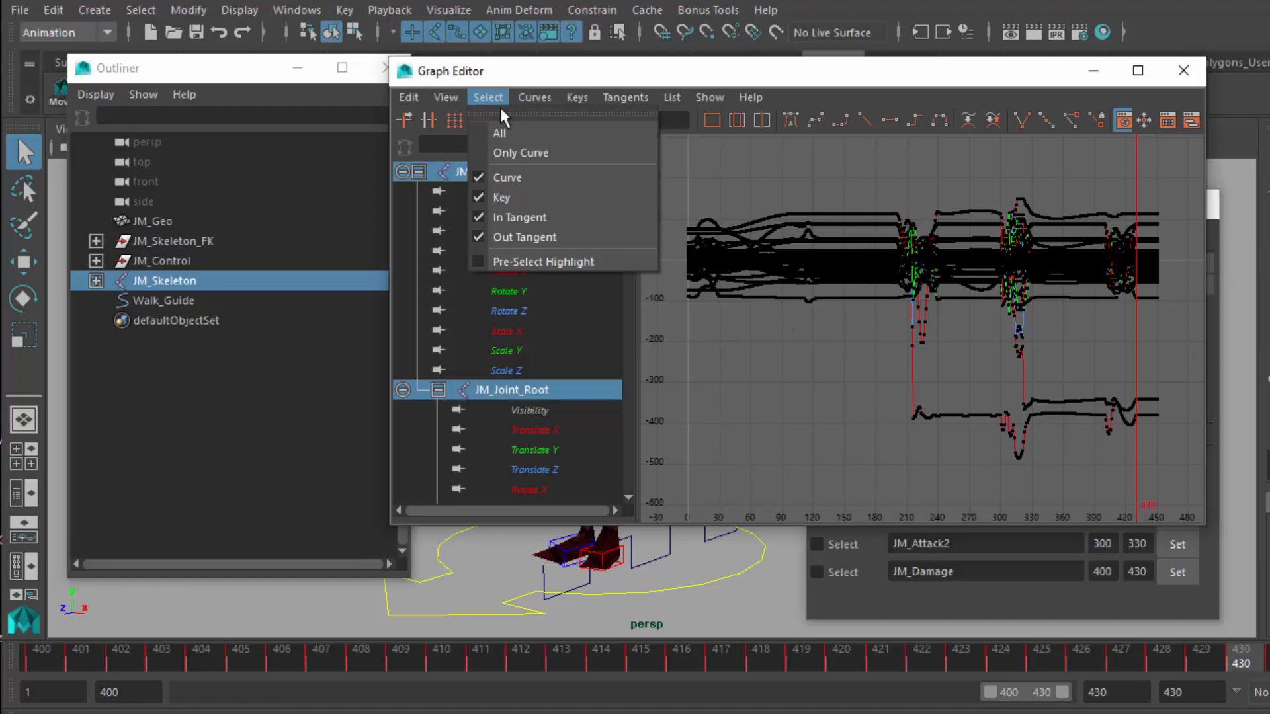
click(535, 195)
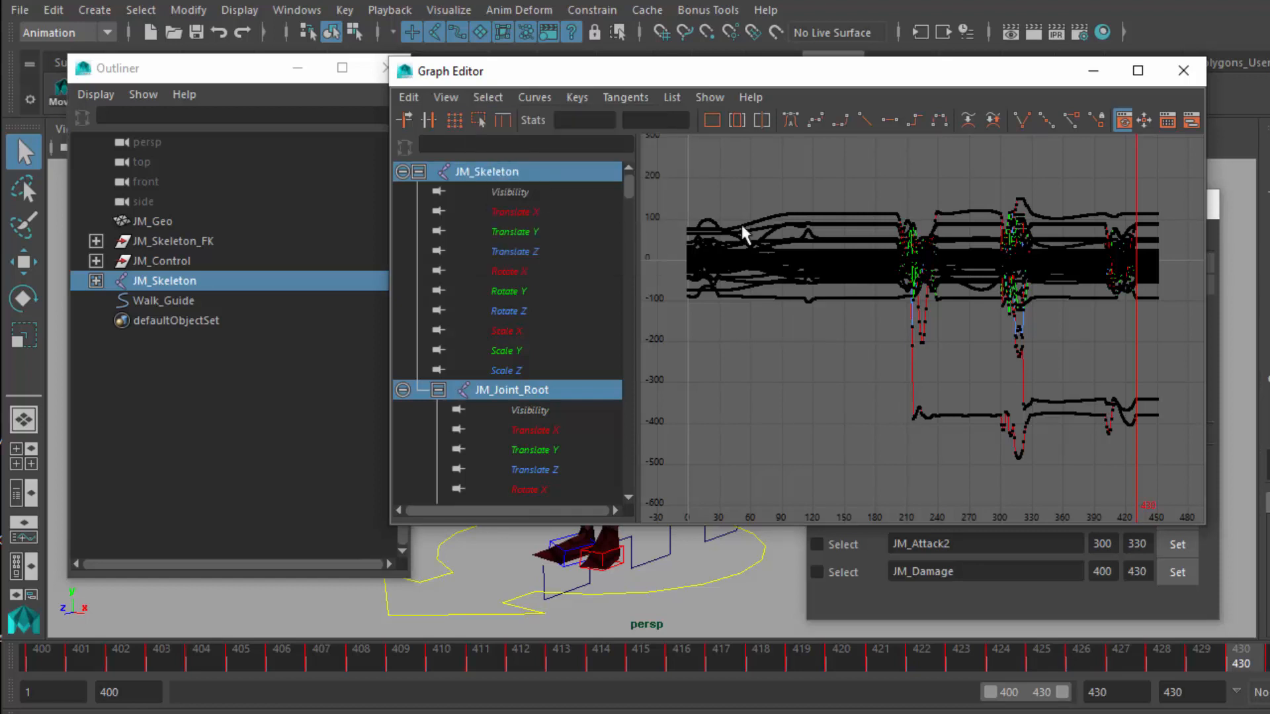
drag(843, 180, 870, 364)
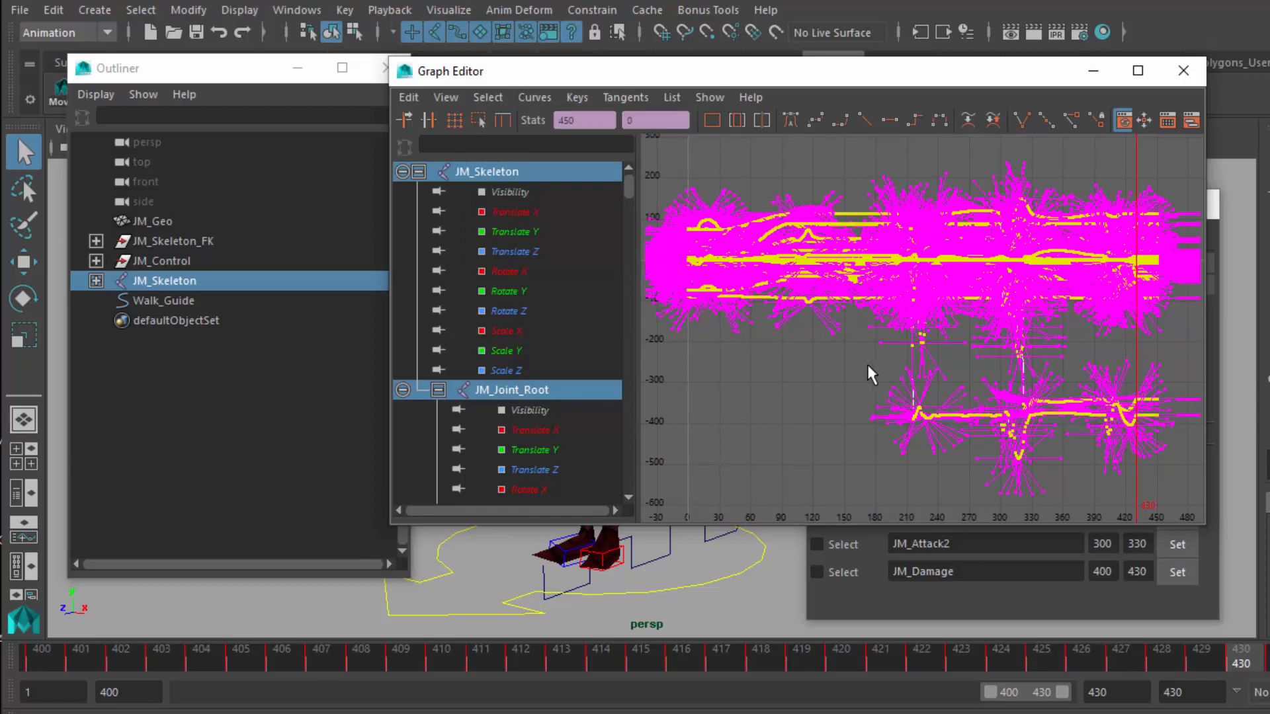
click(534, 97)
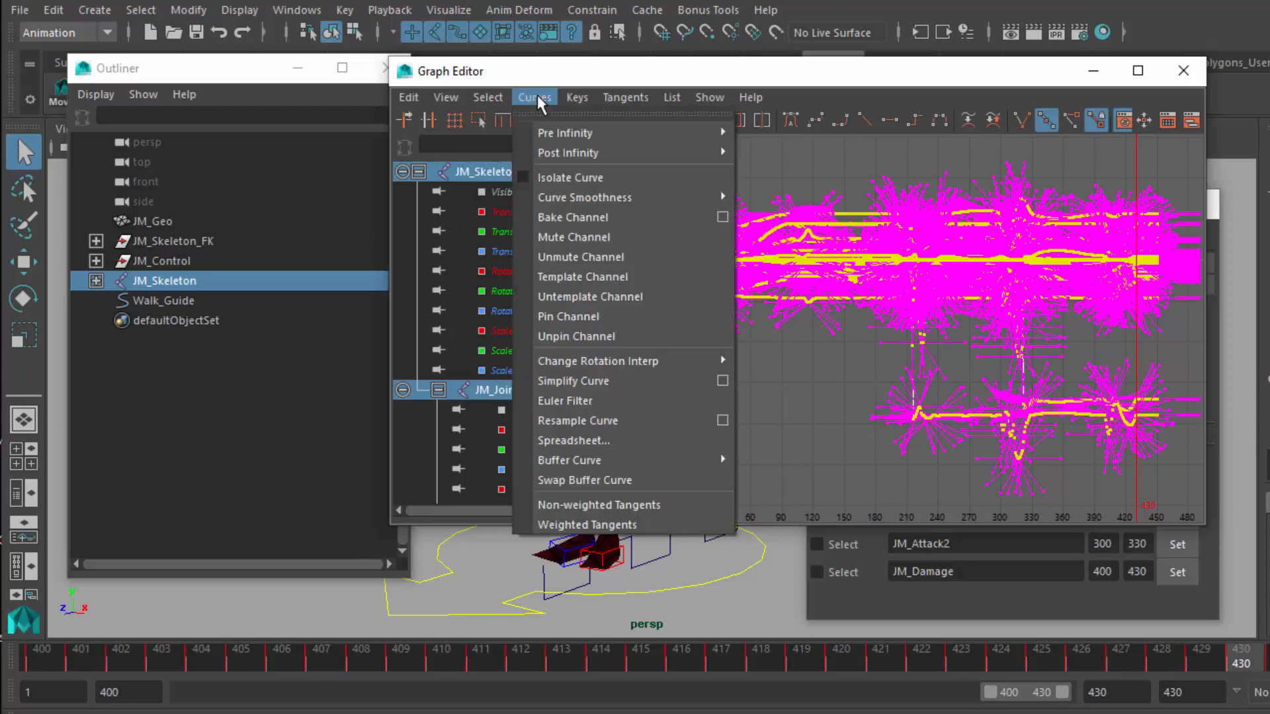
click(630, 400)
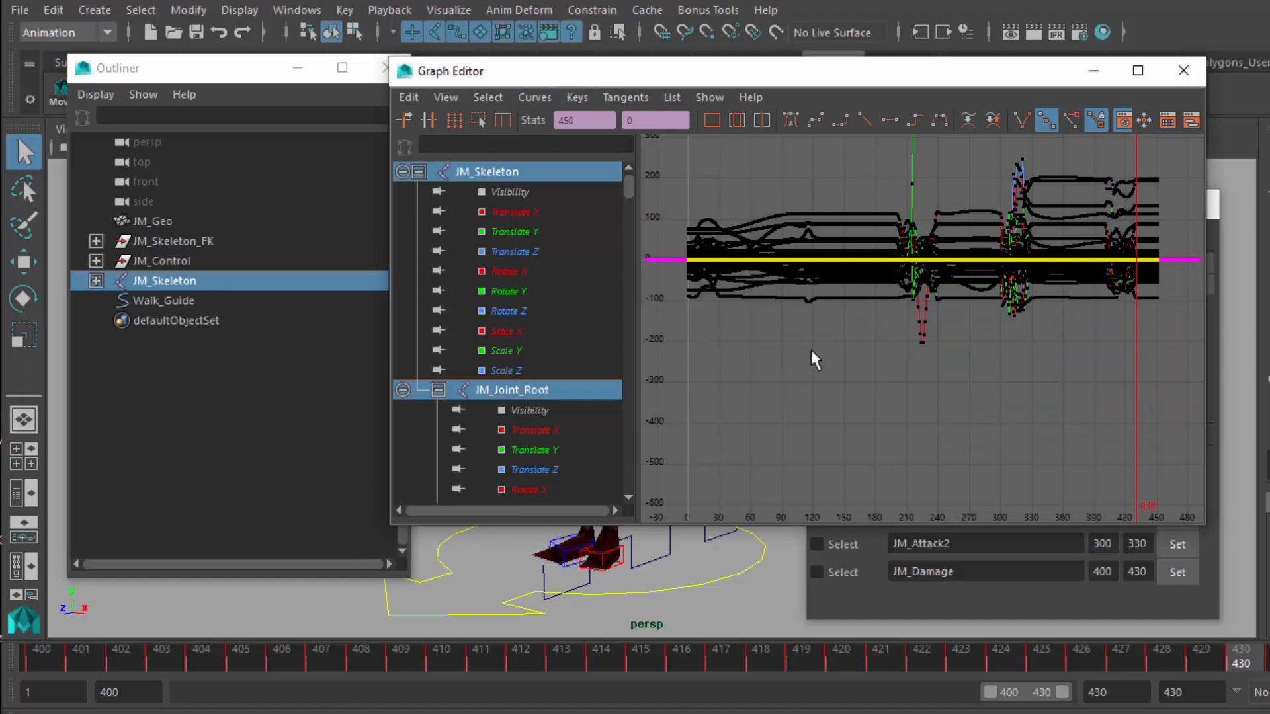
click(860, 175)
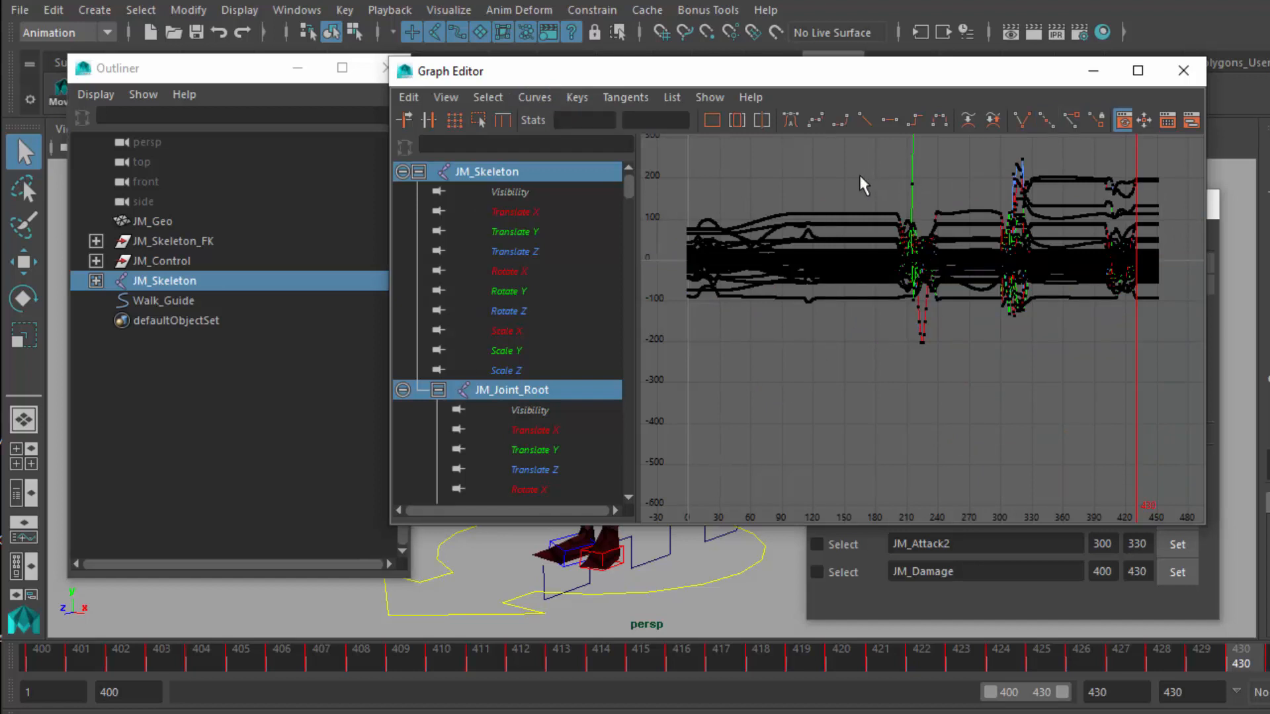
key(a)
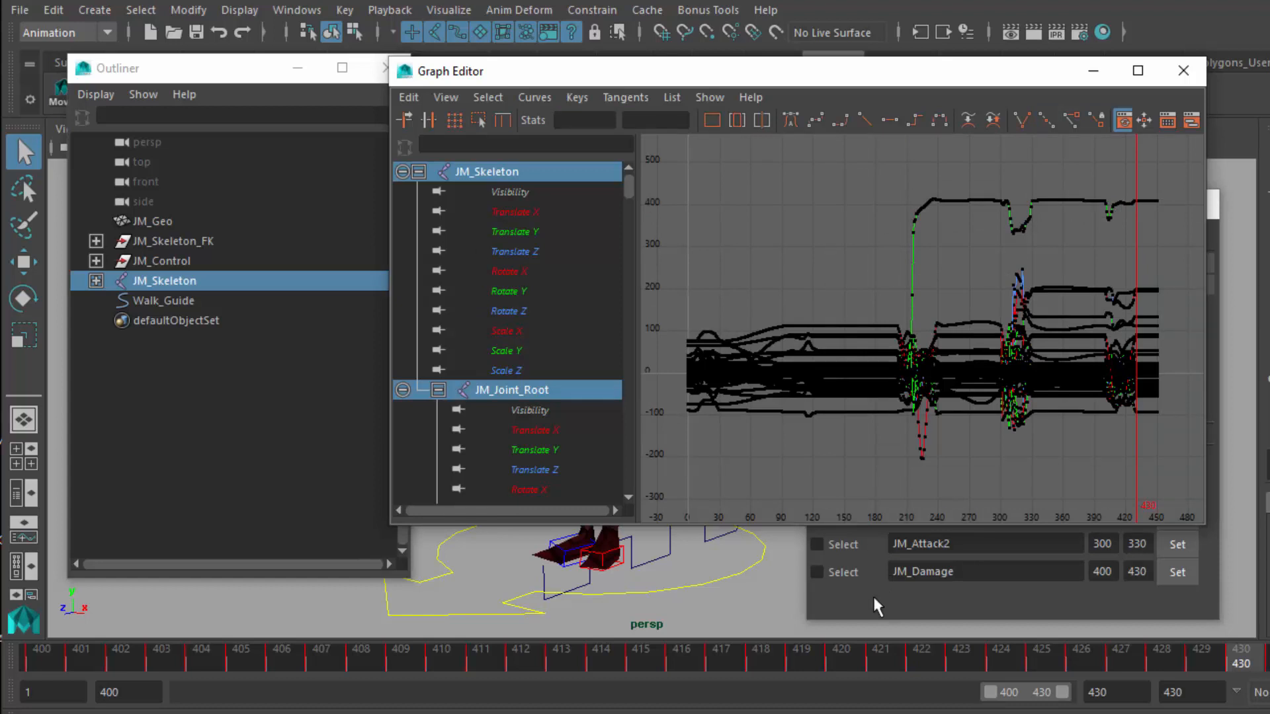
- Delete all constraints in the scene
click(56, 10)
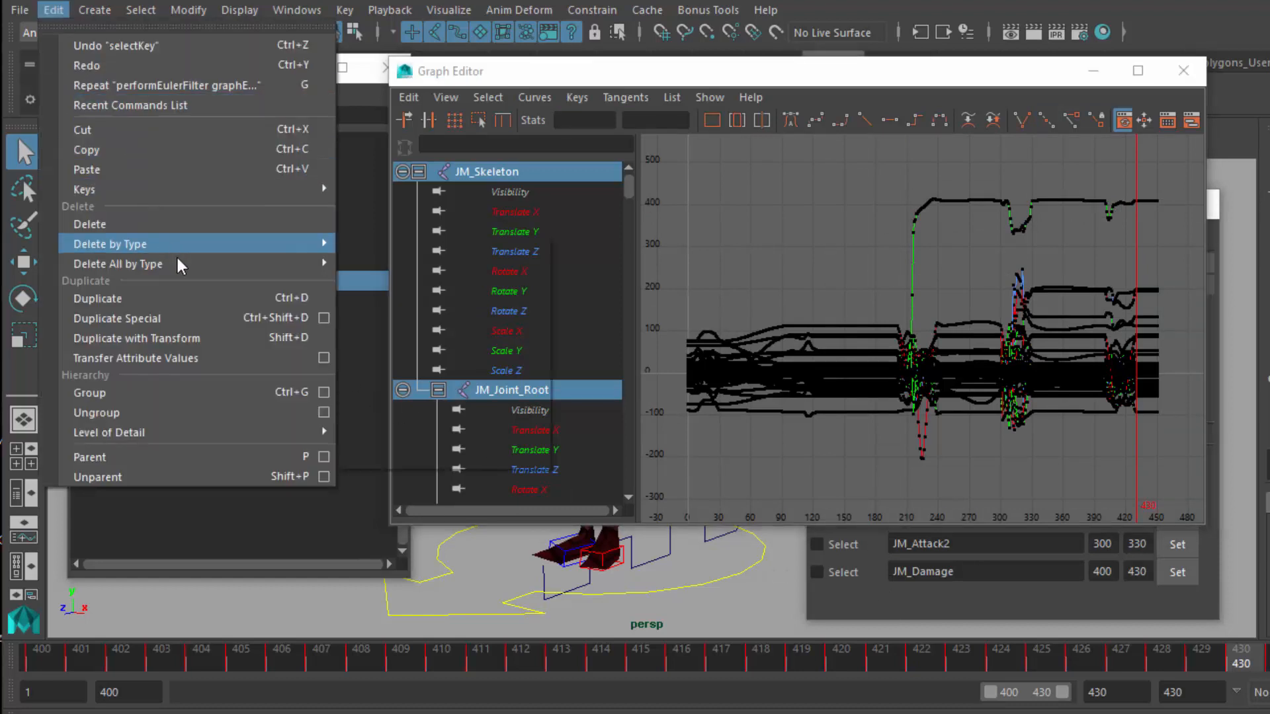
mouse_move(189, 263)
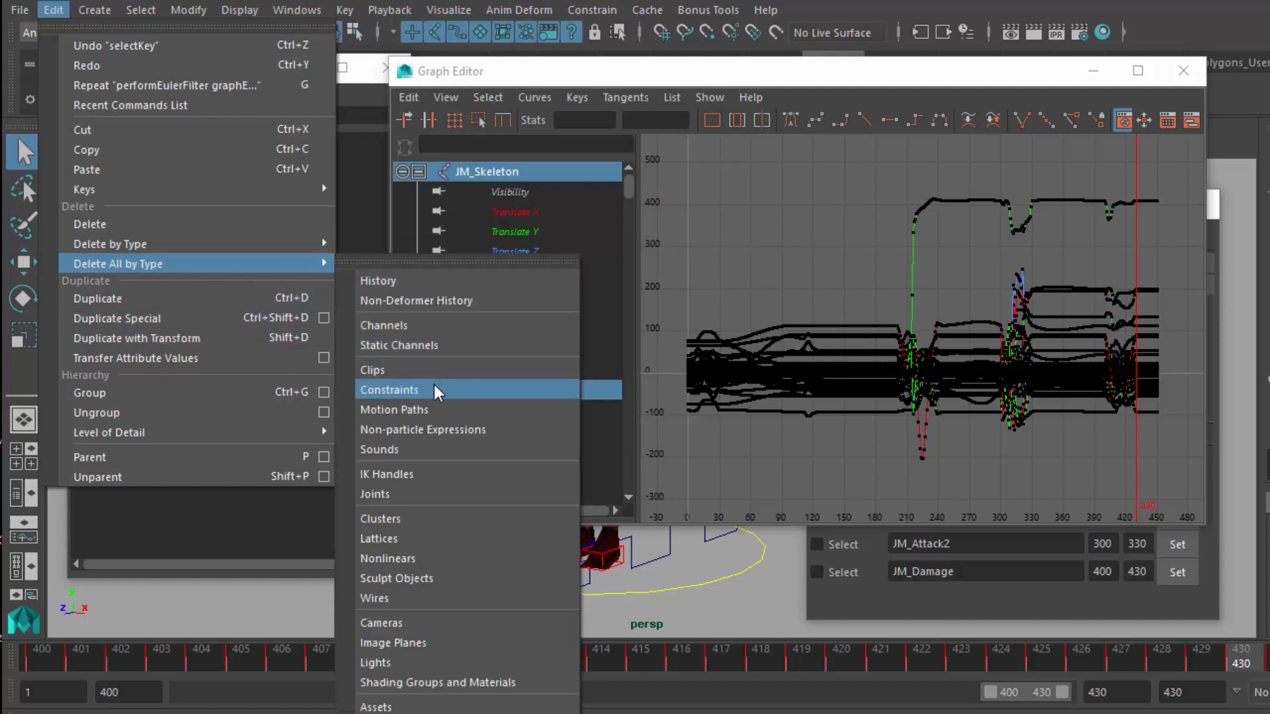
click(436, 391)
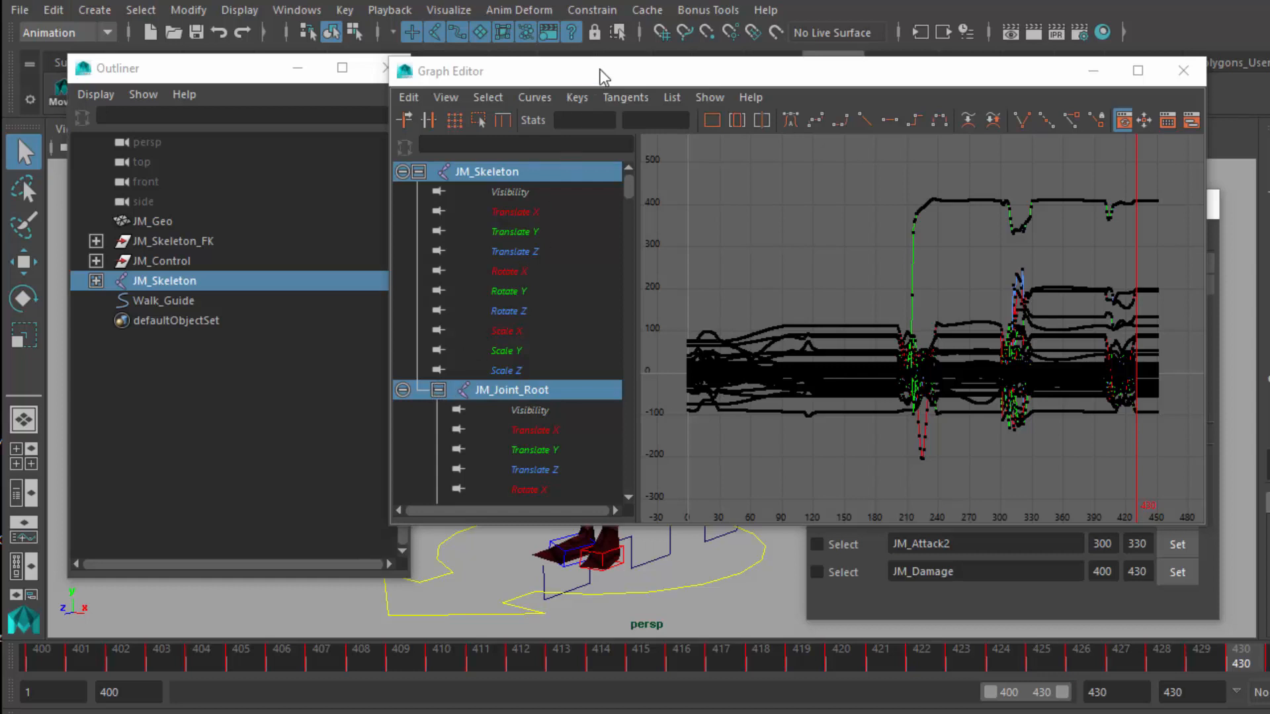
- Move the Graph Editor off the character and delete the JM_Skeleton_FK and JM_Control groups from the scene
drag(603, 76, 889, 68)
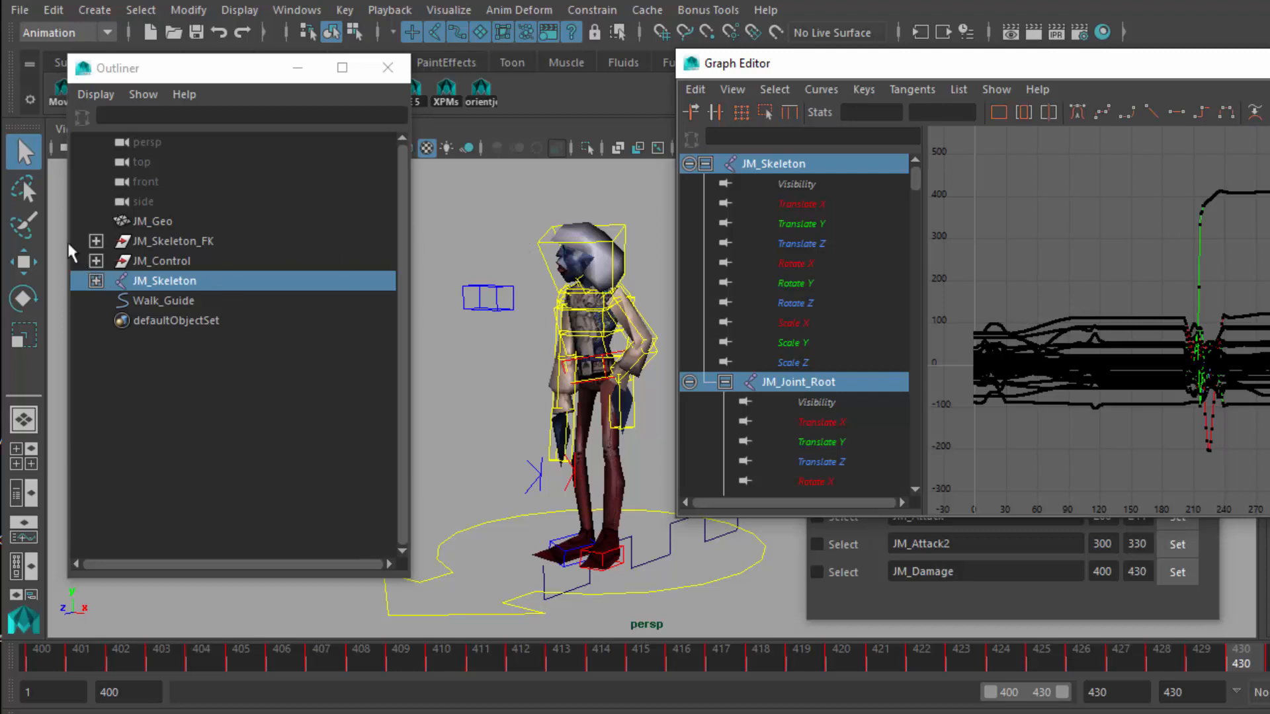
click(159, 241)
shift+click(162, 259)
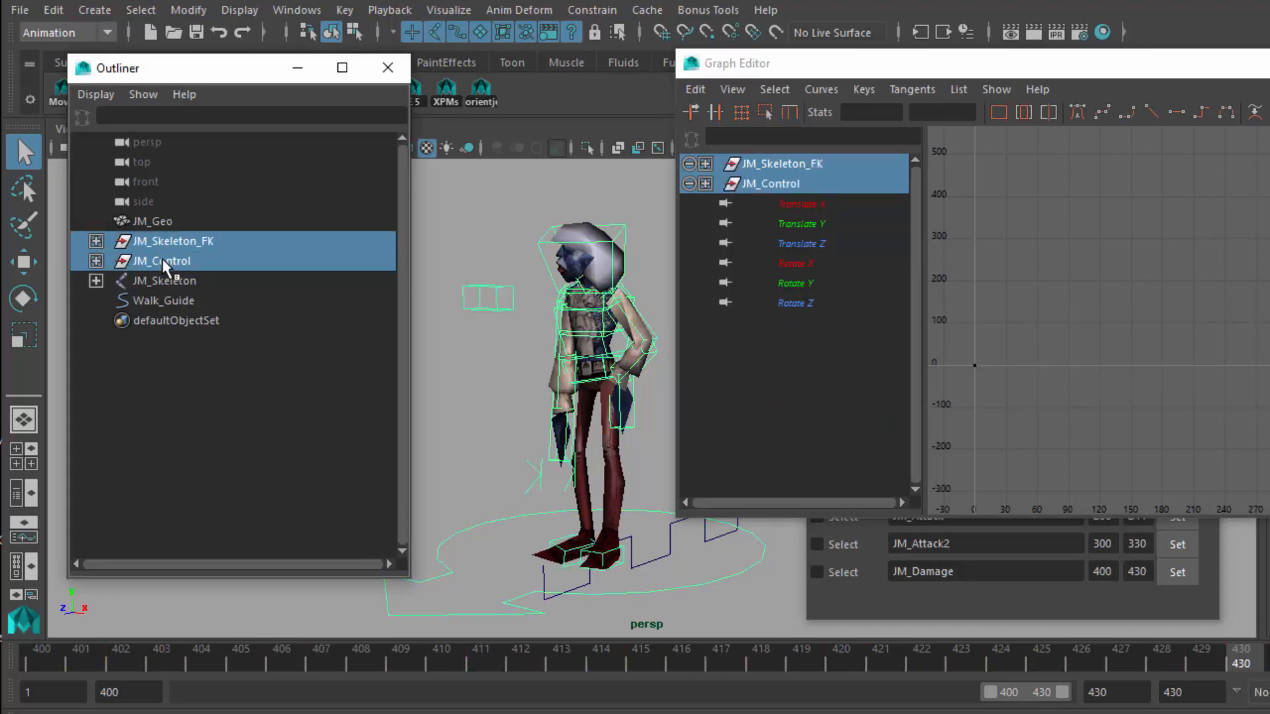
key(Delete)
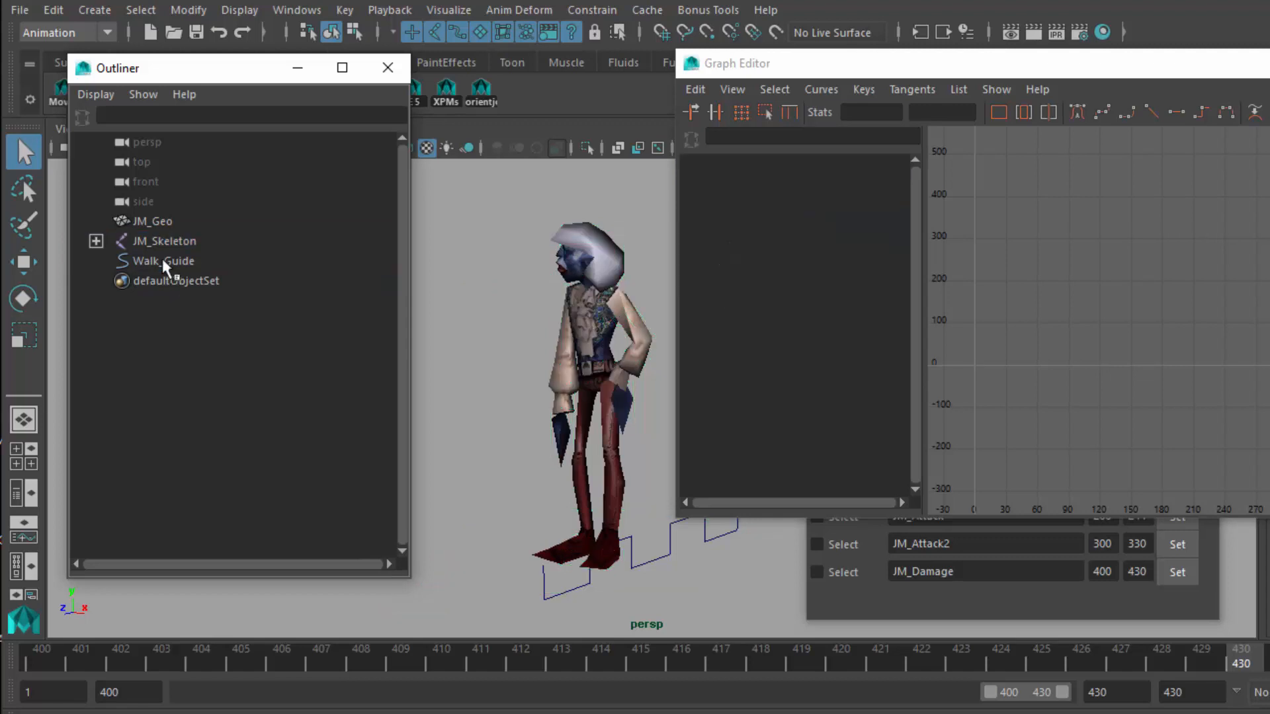
- Play back the JM_Walk move over frames 1 to 30 with Walk_Guide in view, and delete the Walk_Guide curve
click(208, 260)
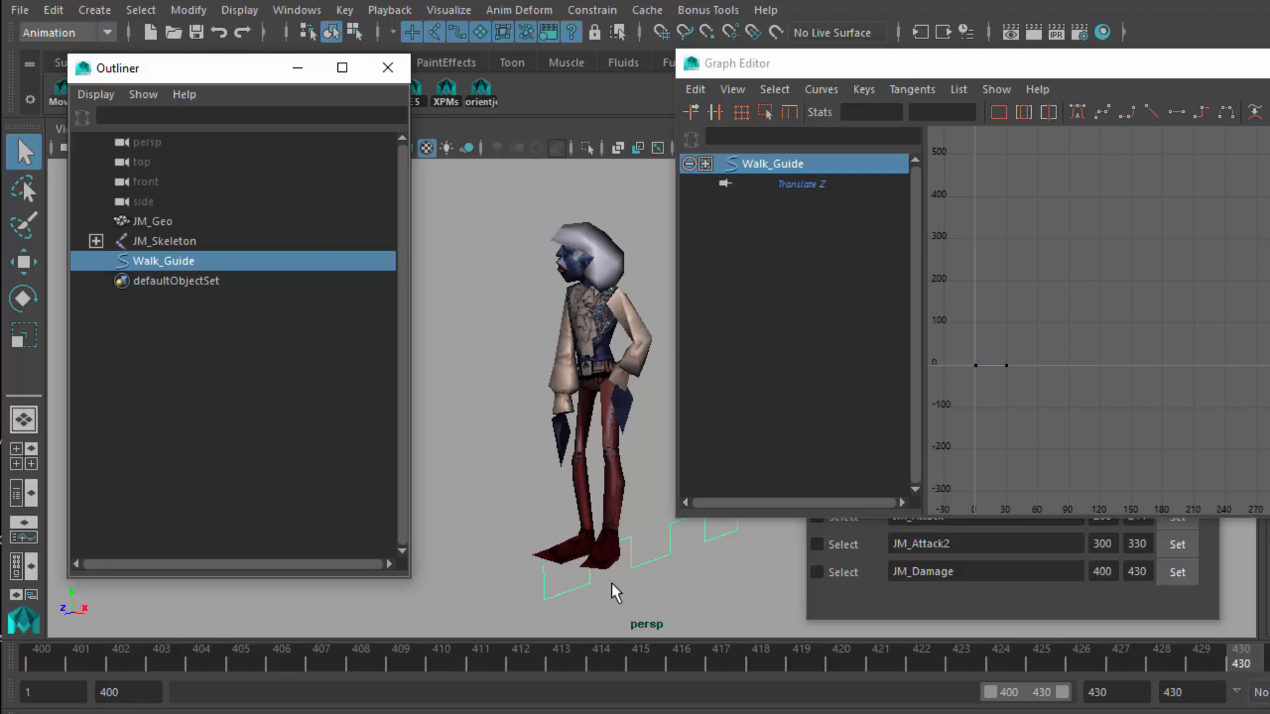
alt+drag(622, 577, 516, 570)
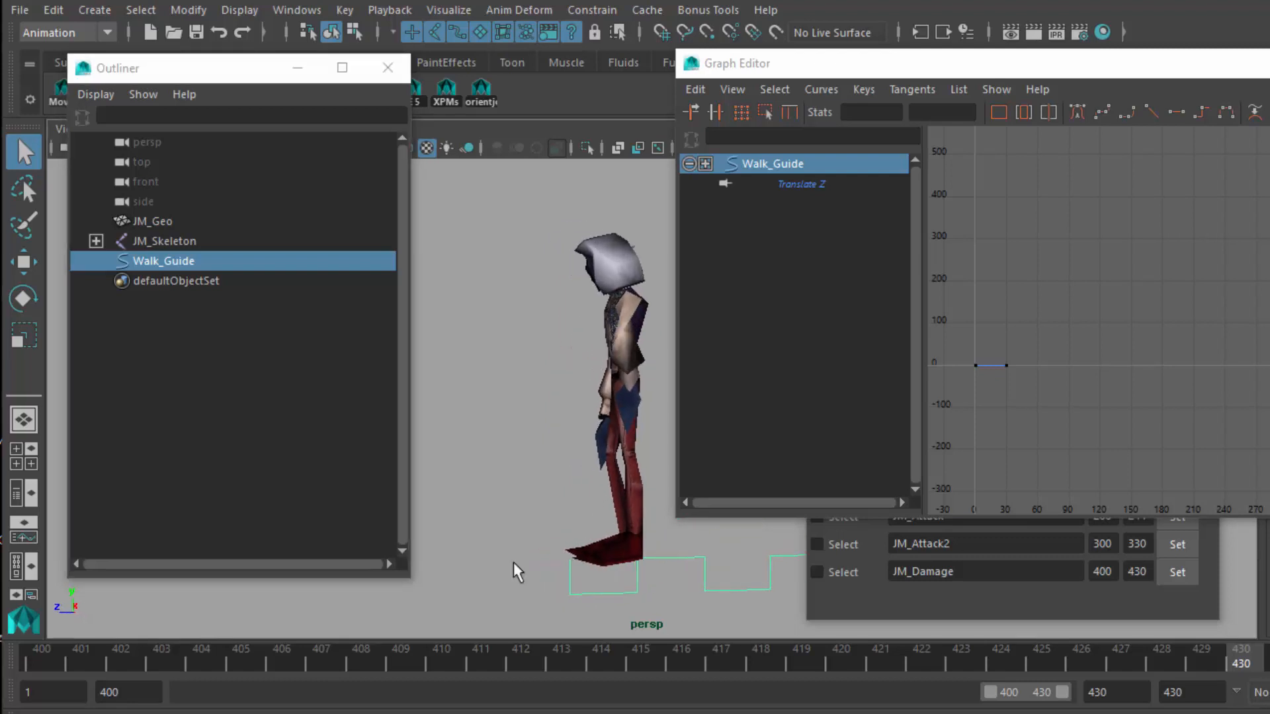
click(1022, 598)
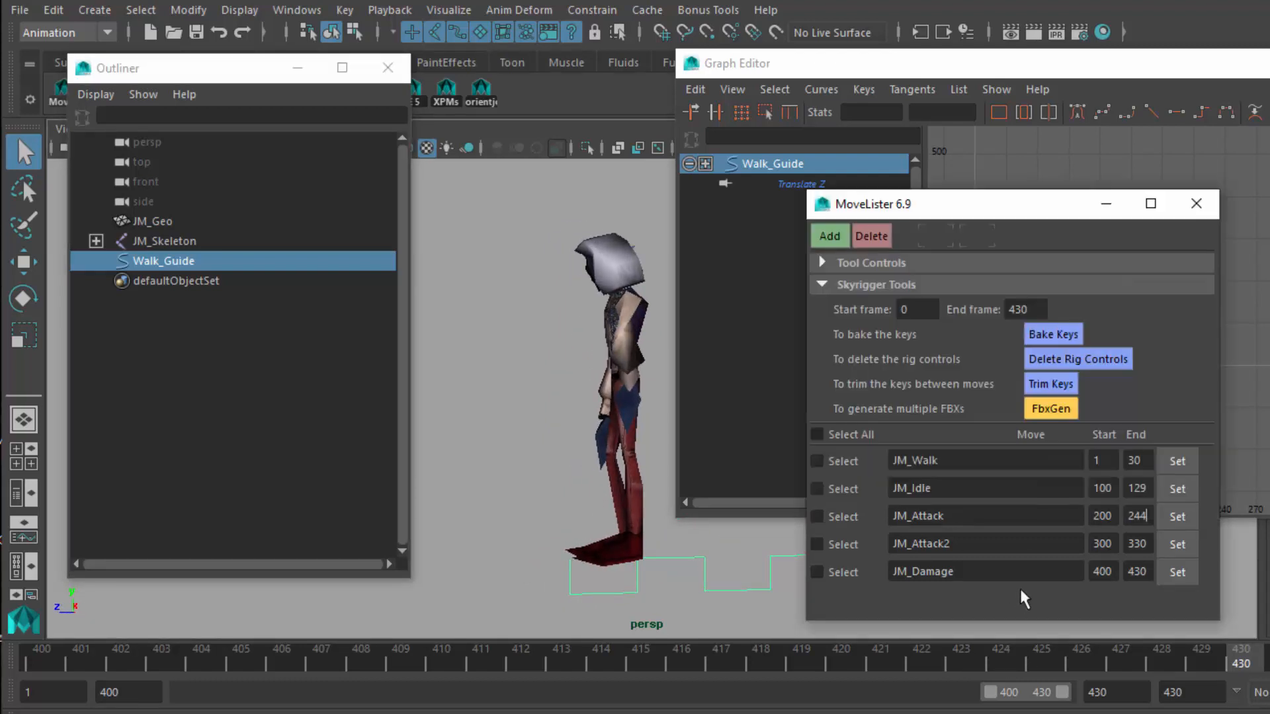
click(1182, 463)
key(alt+v)
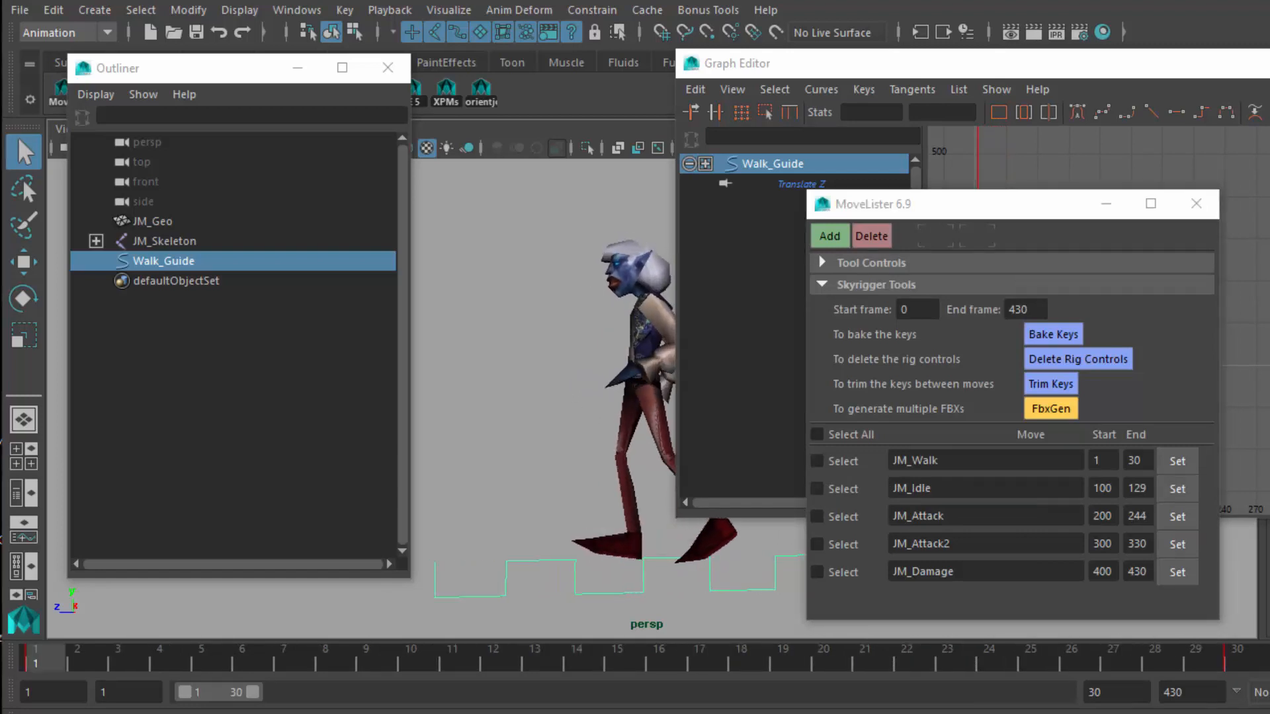
click(563, 572)
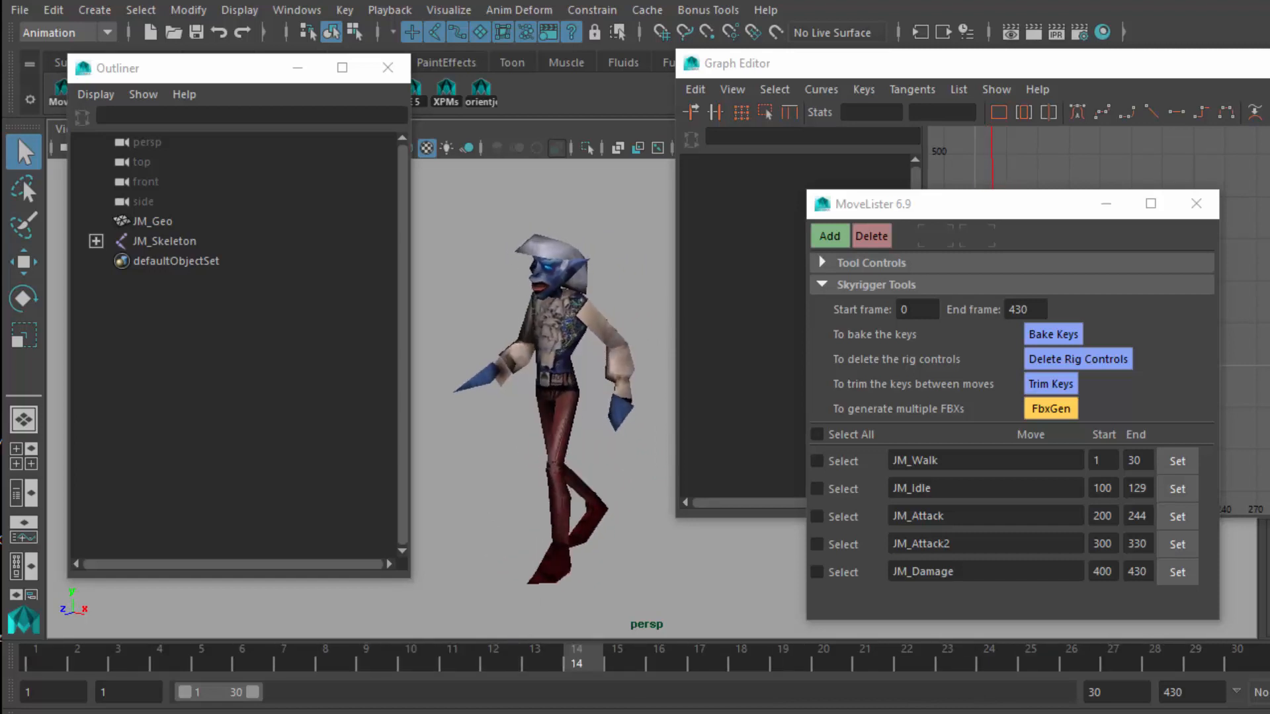
key(Escape)
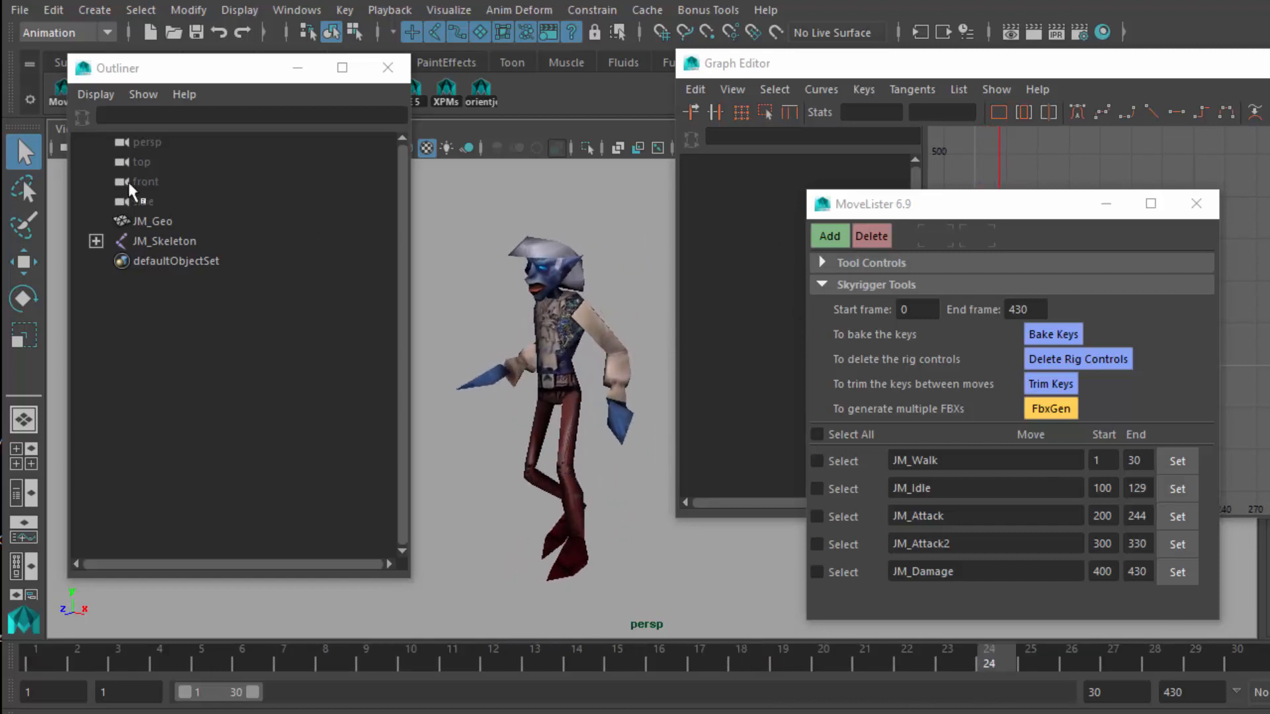
- Close MoveLister and frame the JM_Skeleton root's curves in the Graph Editor
click(132, 240)
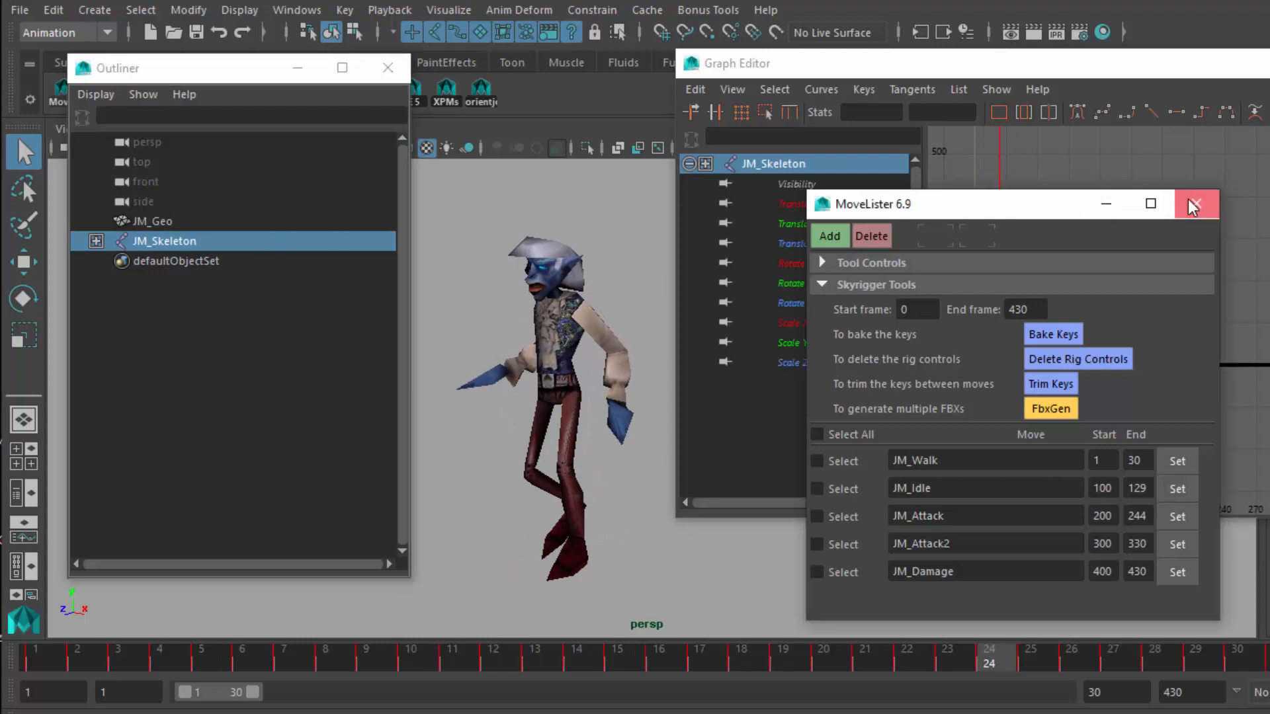
click(1193, 208)
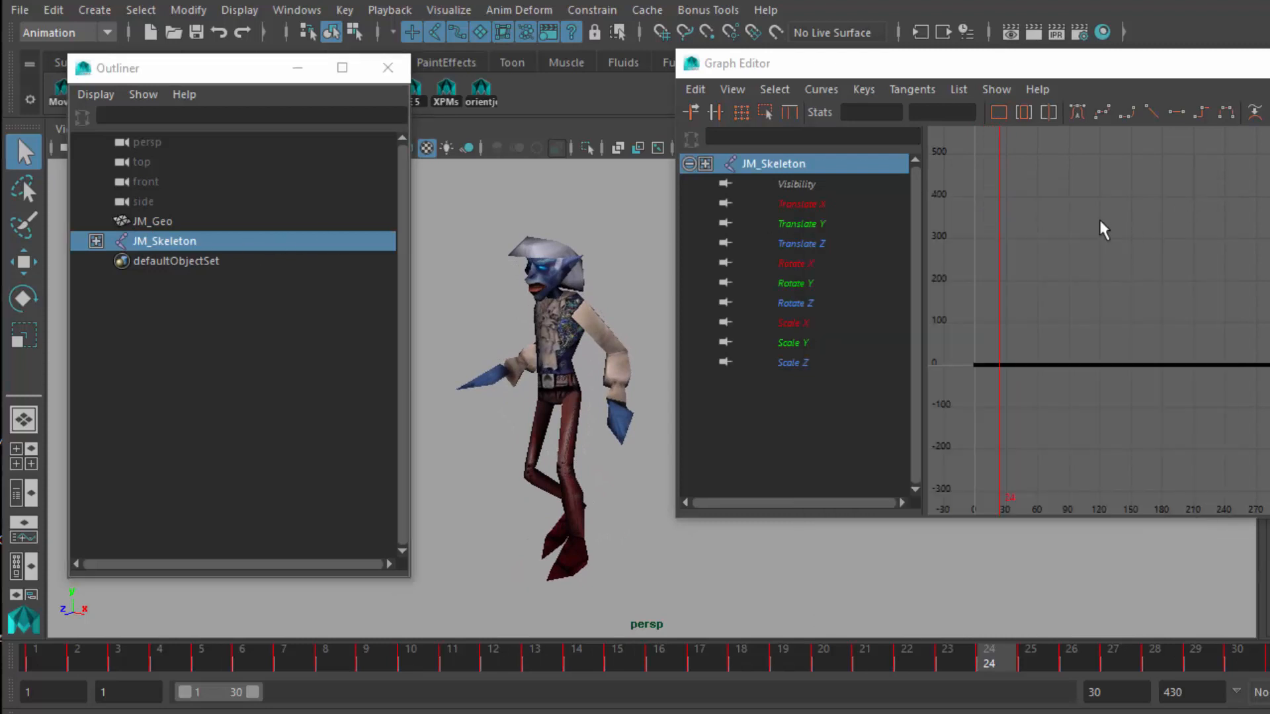
click(1029, 327)
key(f)
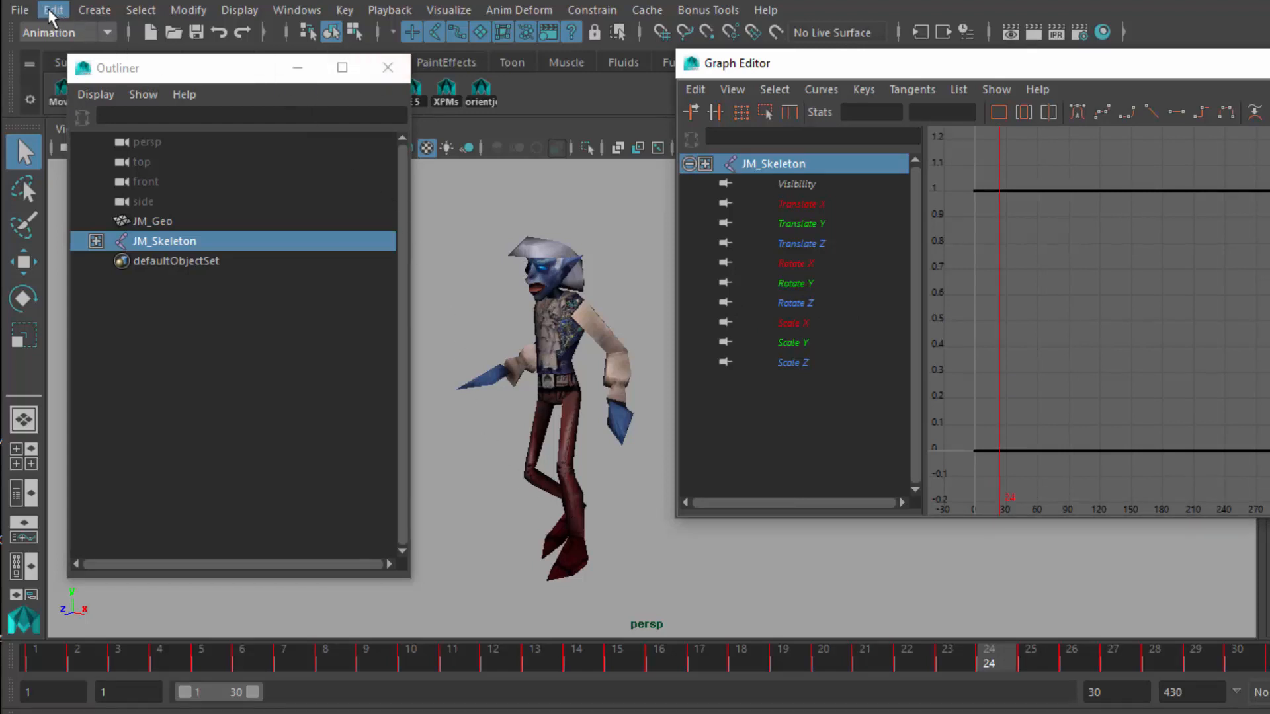
- Delete all non-deformer history in the scene
click(21, 10)
mouse_move(54, 10)
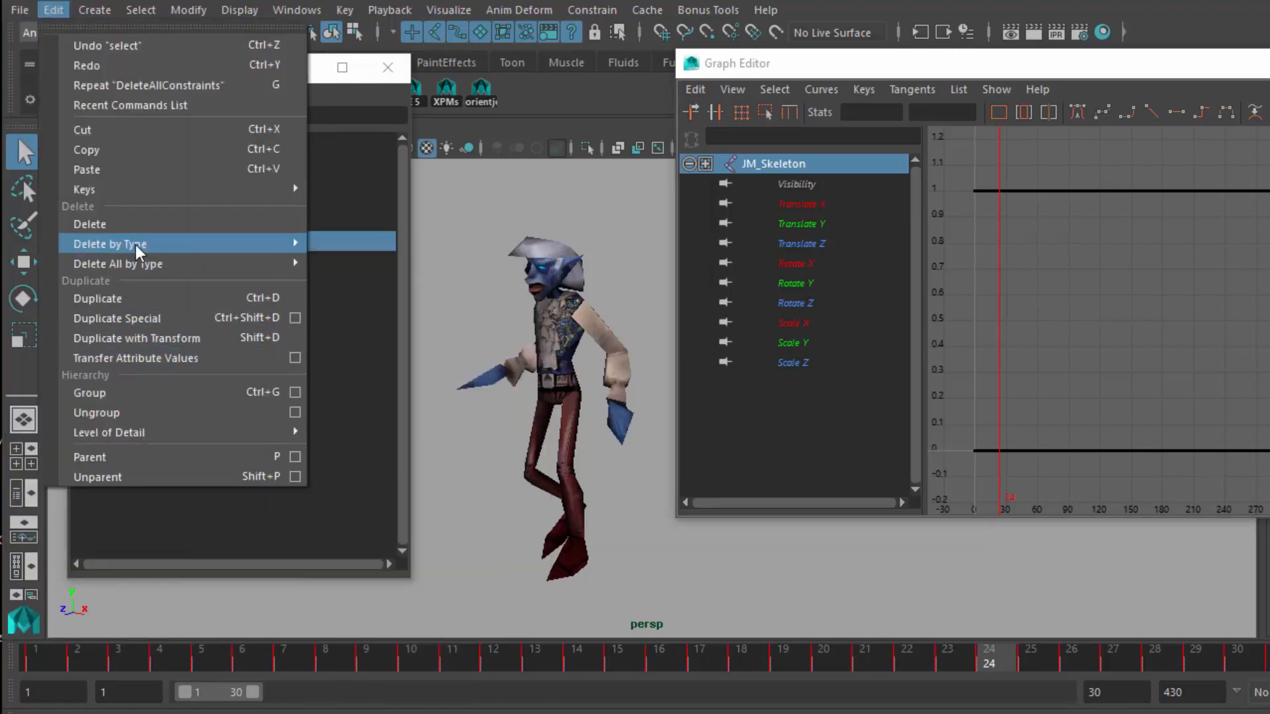
mouse_move(139, 264)
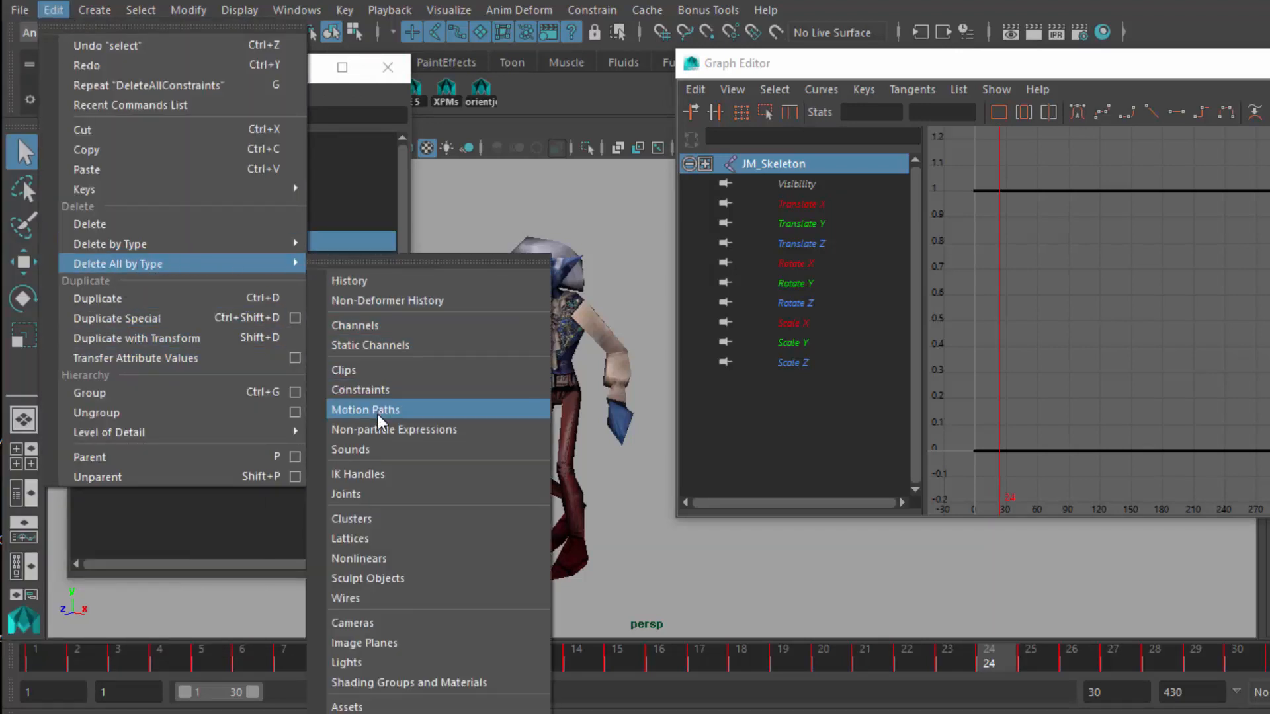
click(475, 302)
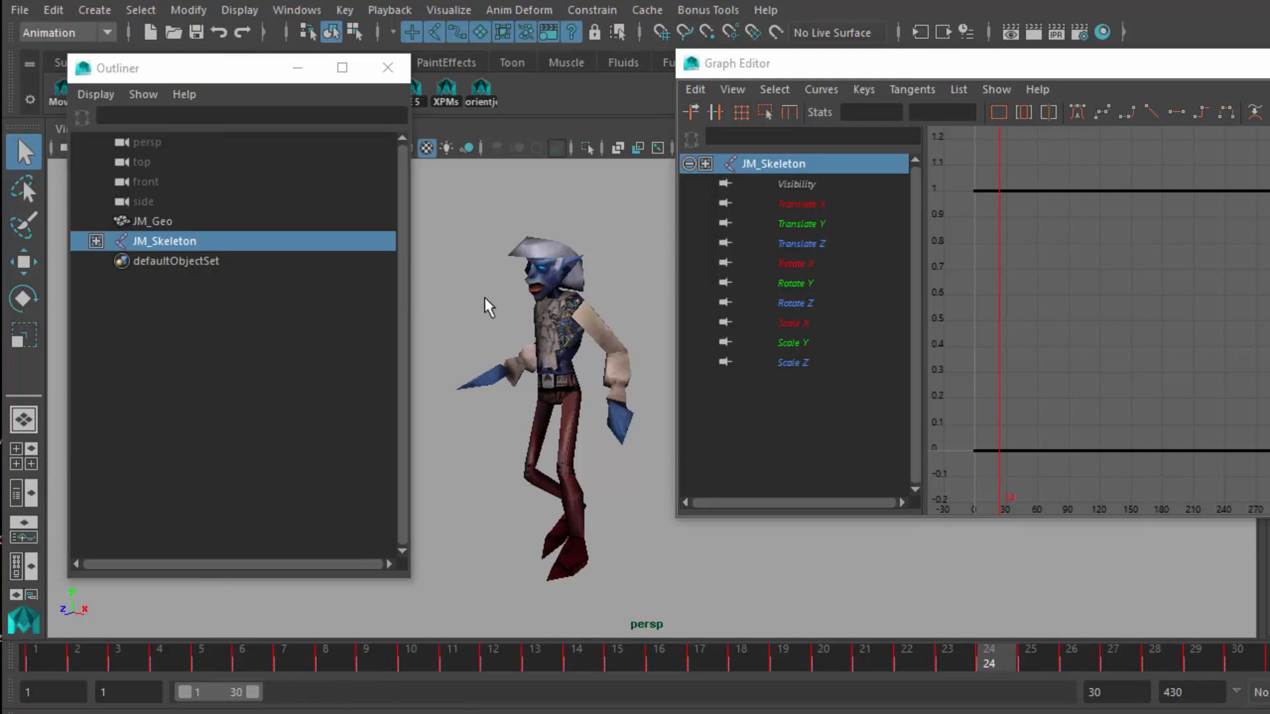
- Optimize the scene size, accept that the action cannot be undone, and clear the object selection
click(53, 10)
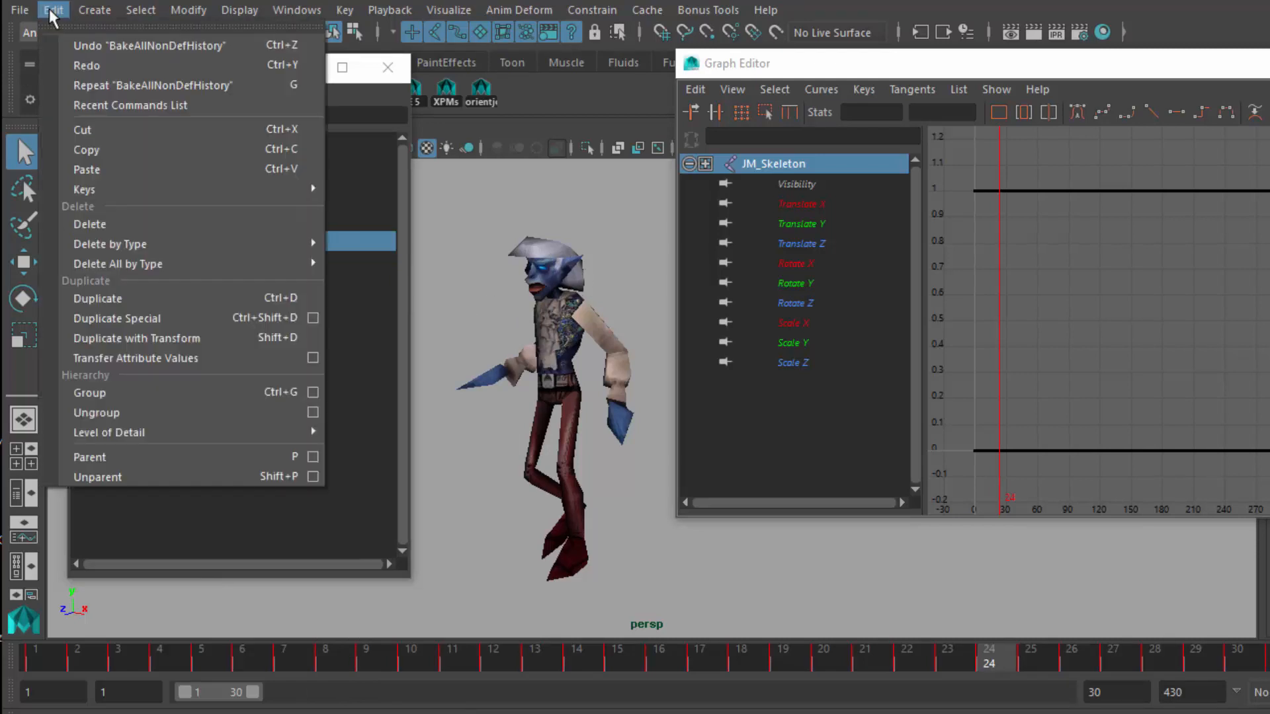
click(19, 10)
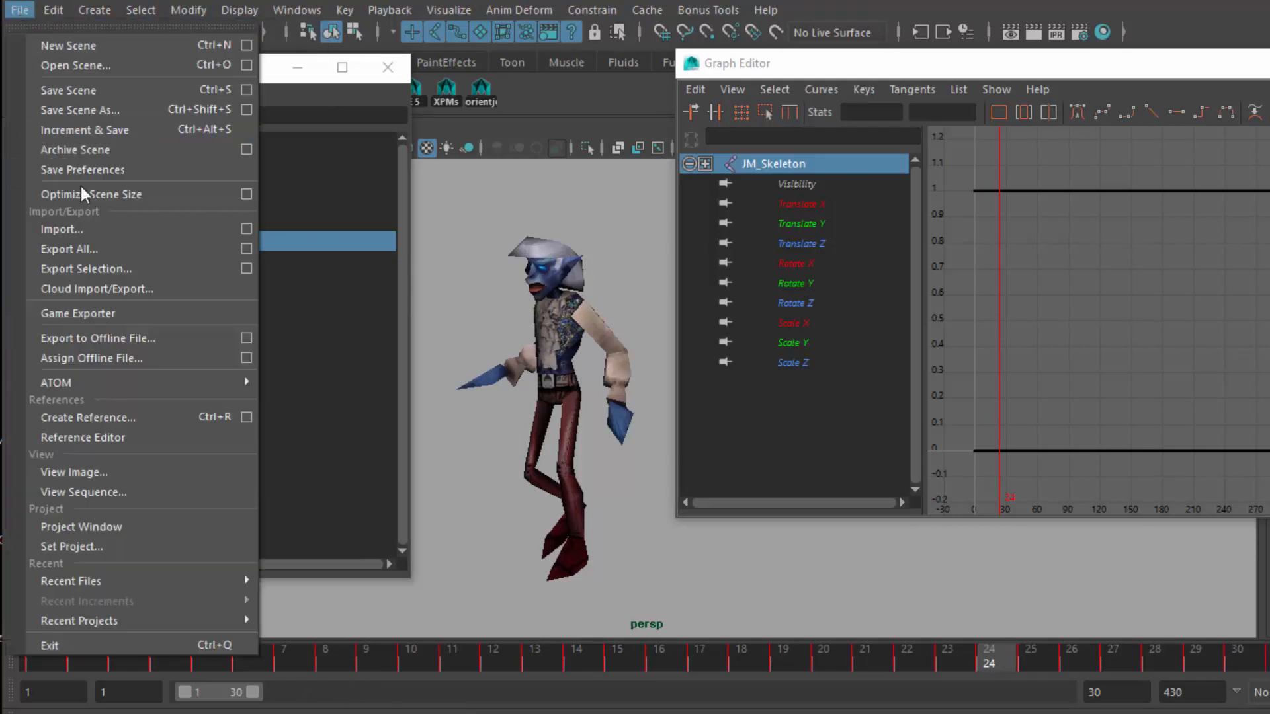
click(124, 197)
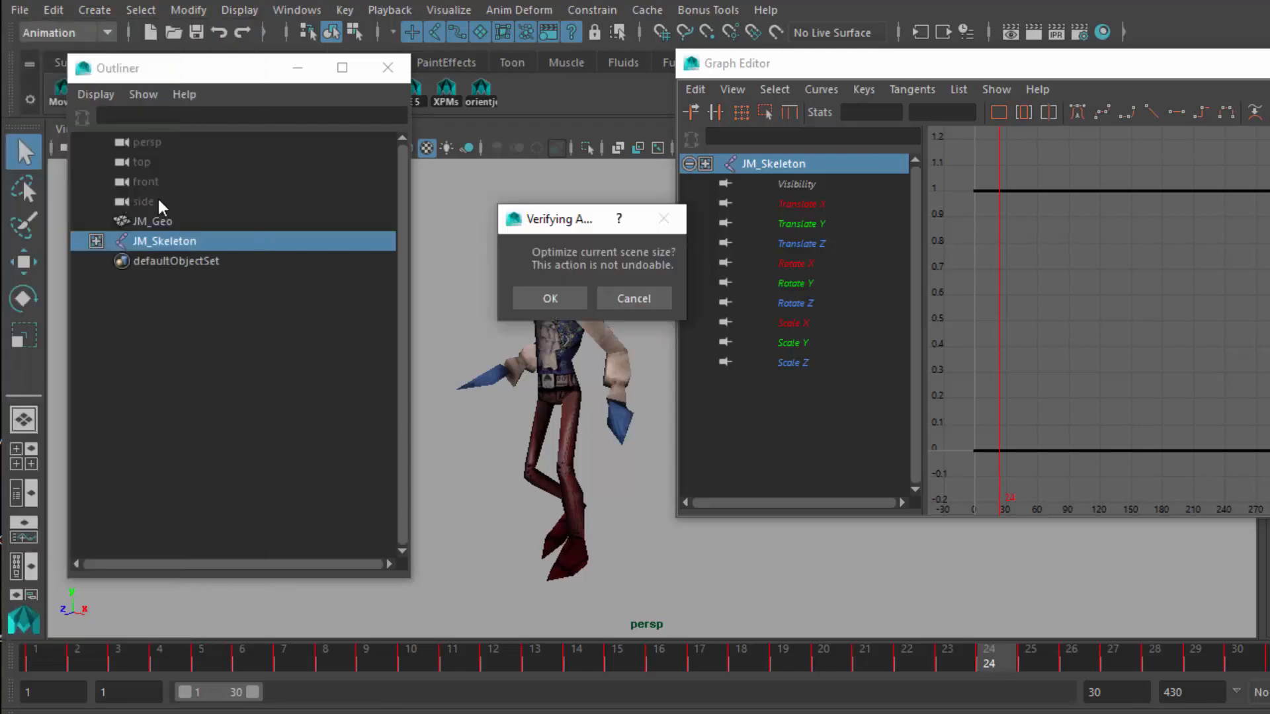
click(550, 299)
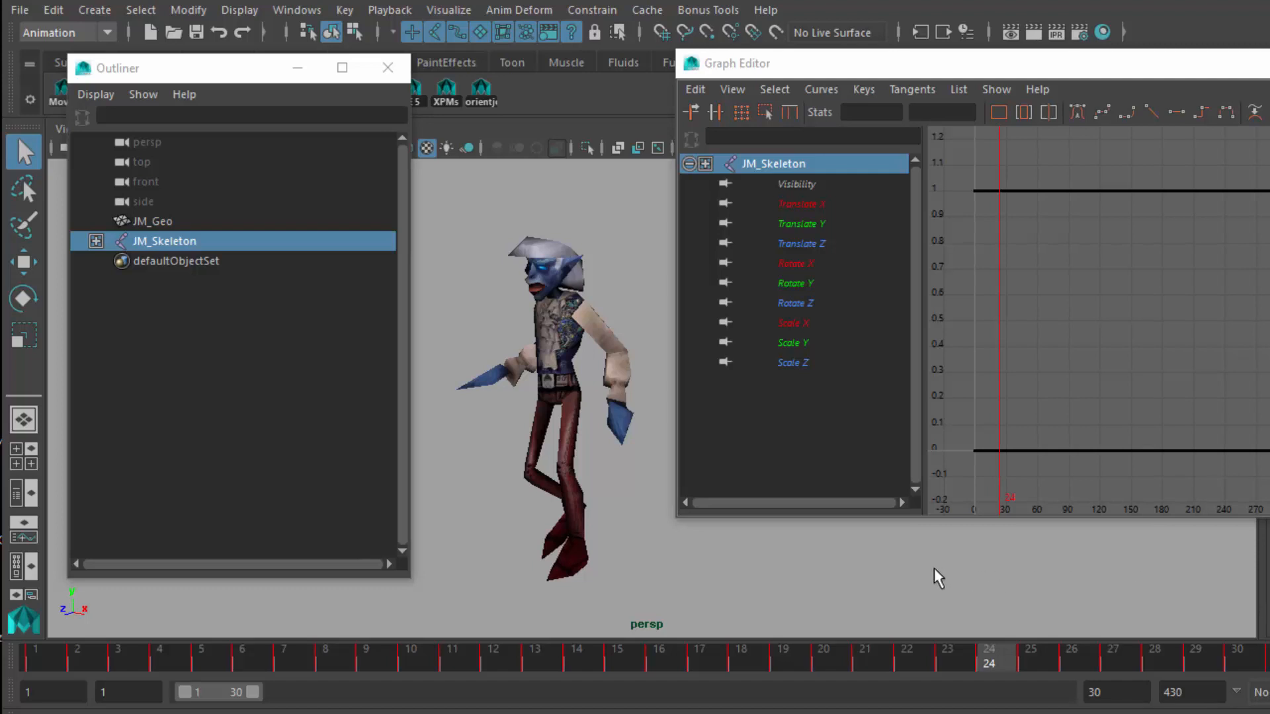
click(472, 313)
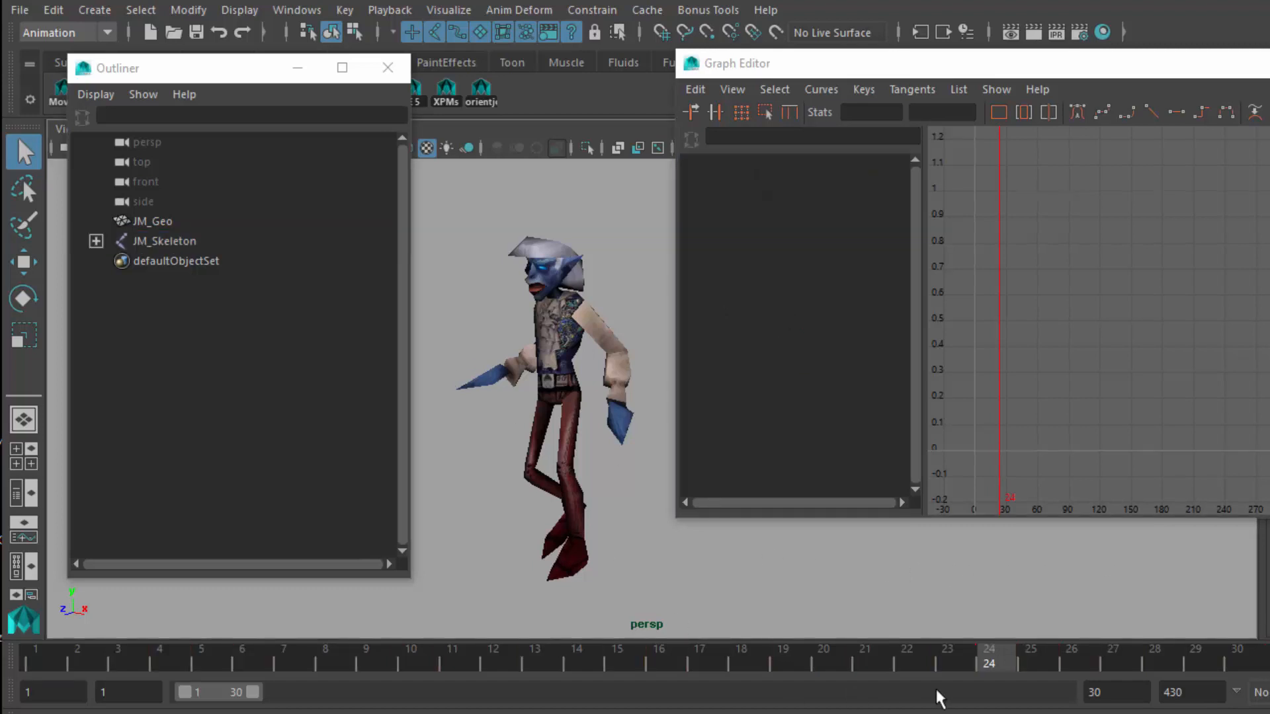
- Toggle the playback range to the full timeline and back to 1–30, reopen MoveLister, and play the JM_Walk move
double_click(215, 692)
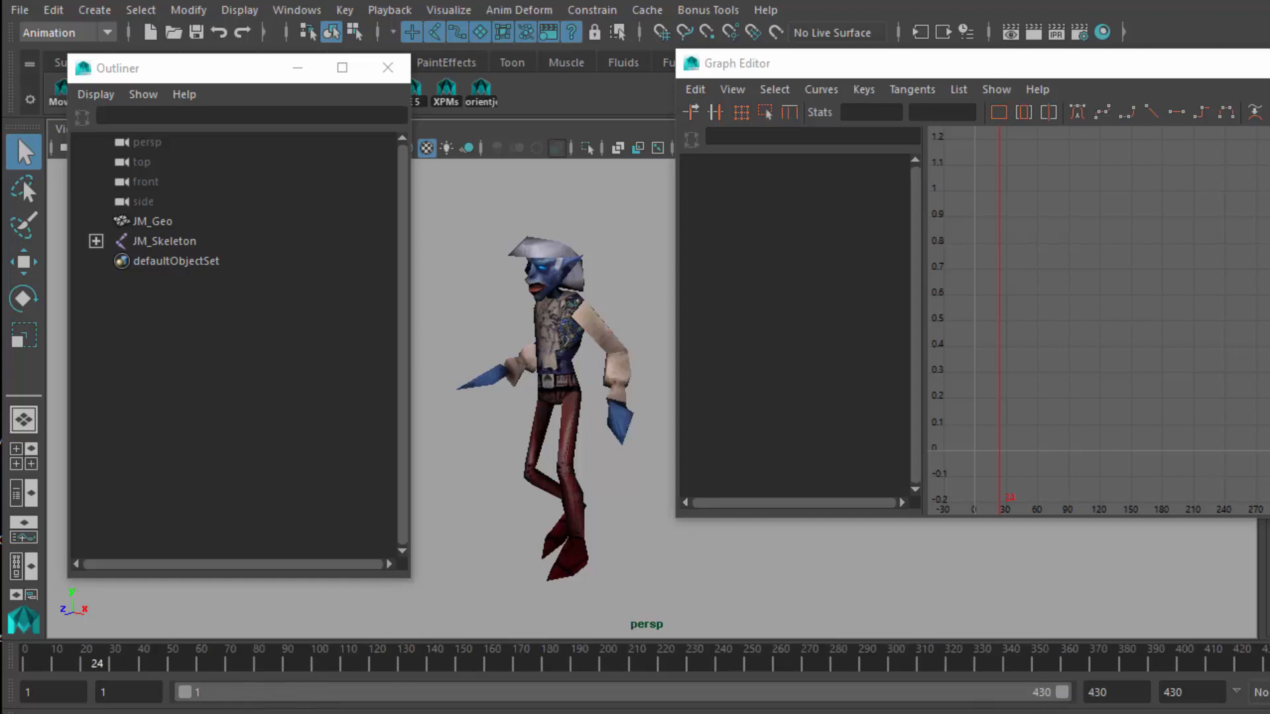
double_click(215, 691)
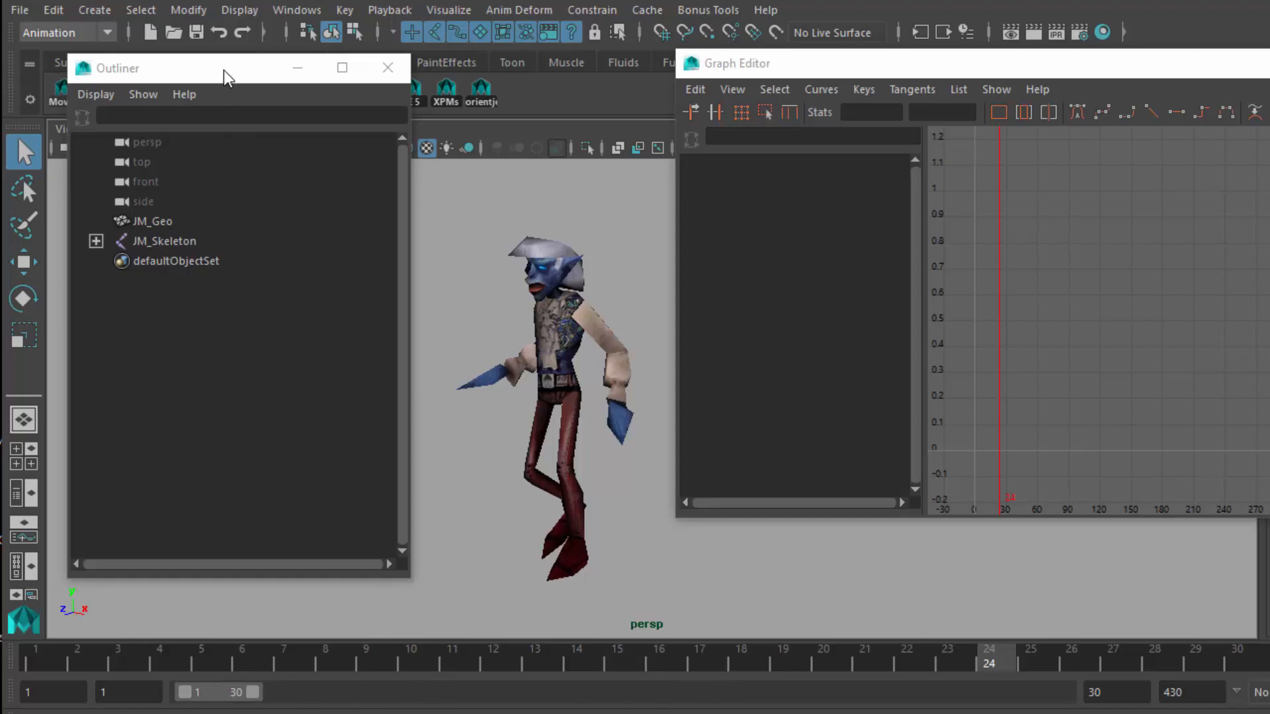
drag(224, 71, 236, 144)
click(65, 90)
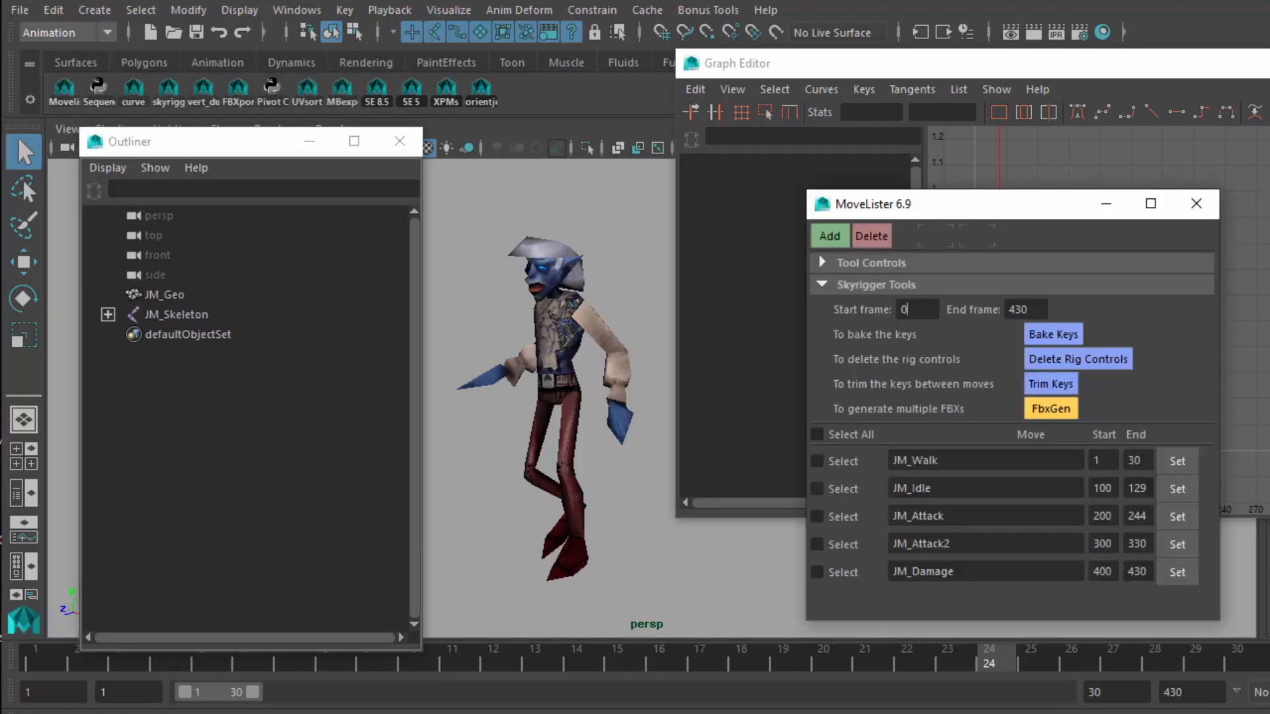
click(1265, 659)
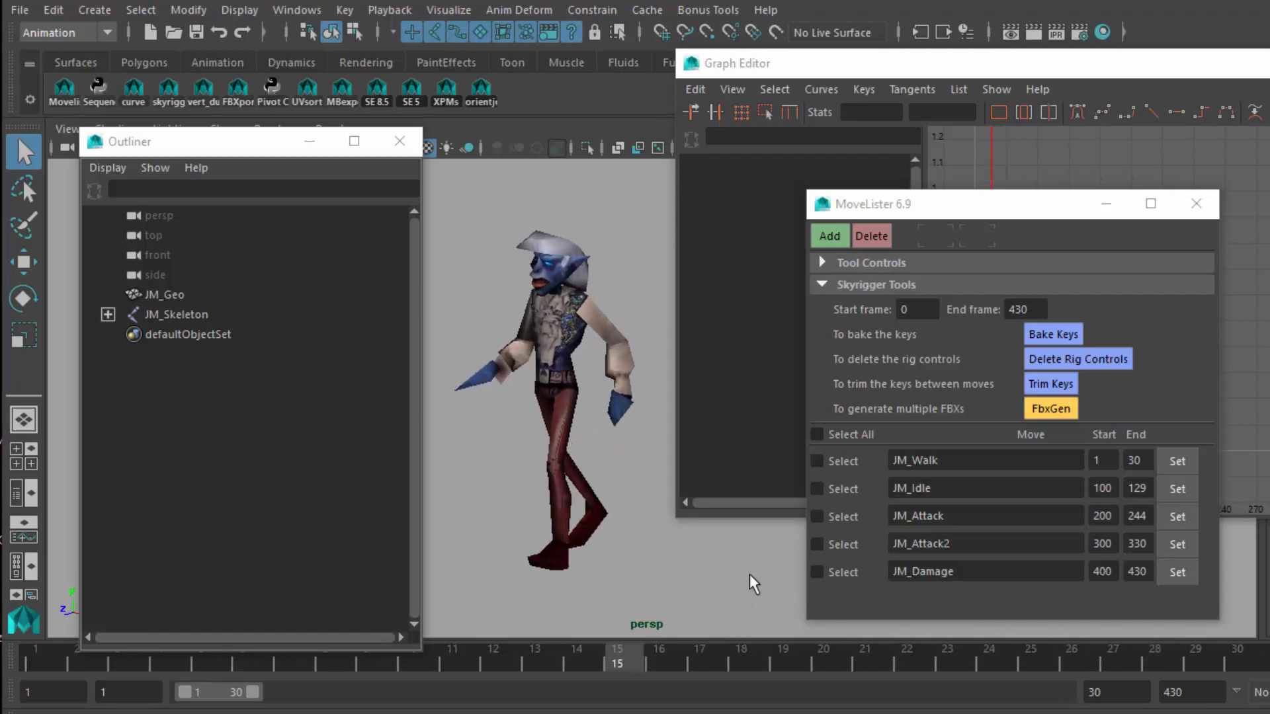
- Preview the JM_Idle and JM_Attack moves from MoveLister, and expand the playback range to frames 1 to 430
click(1180, 491)
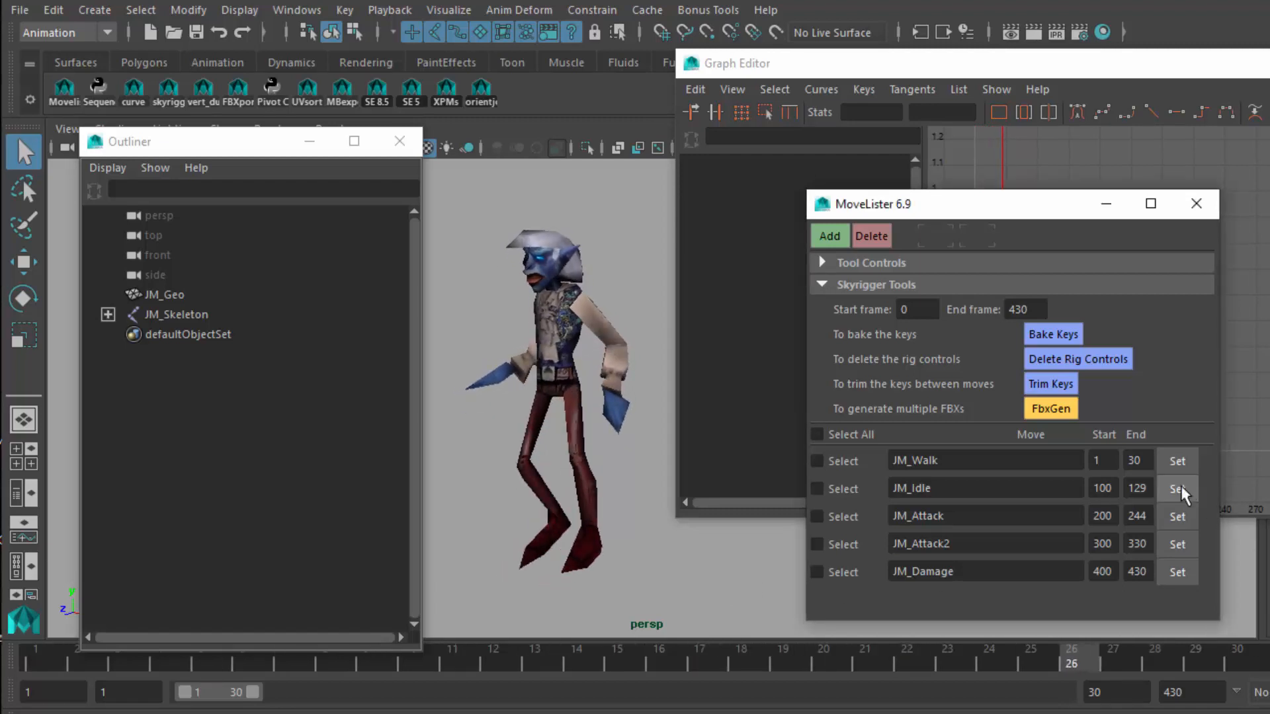
click(1180, 491)
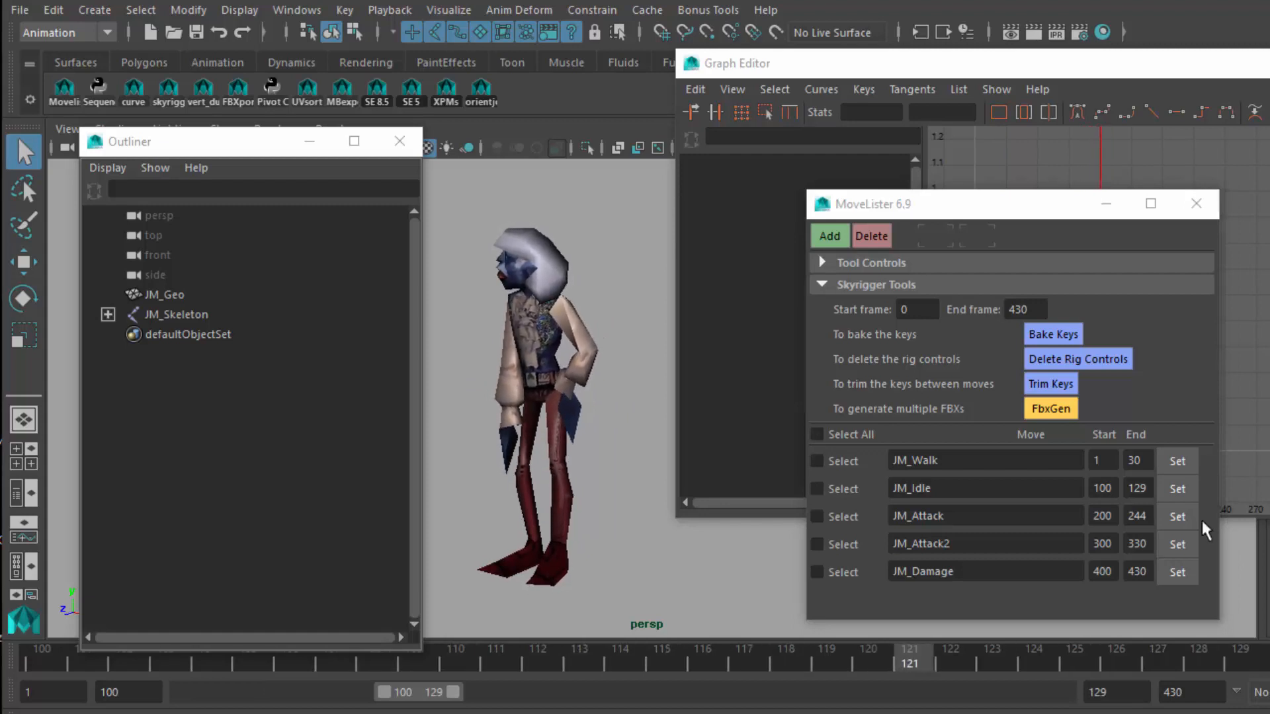
click(1177, 517)
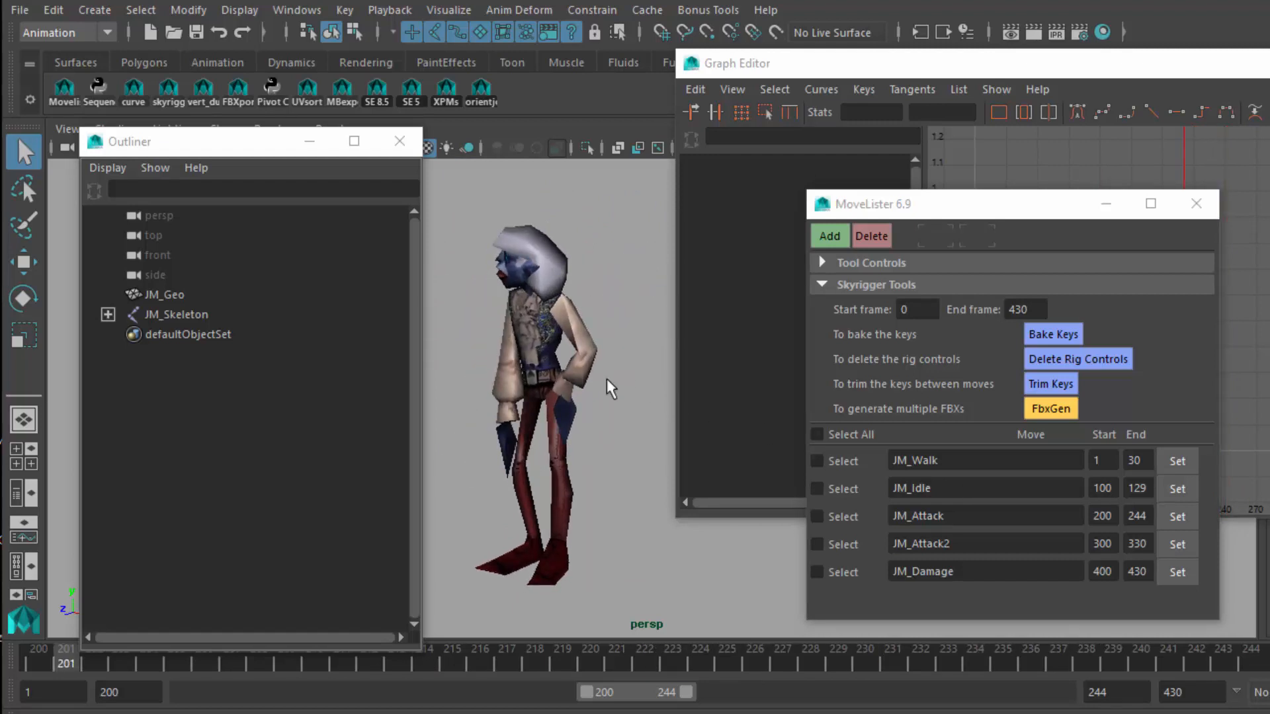
double_click(633, 691)
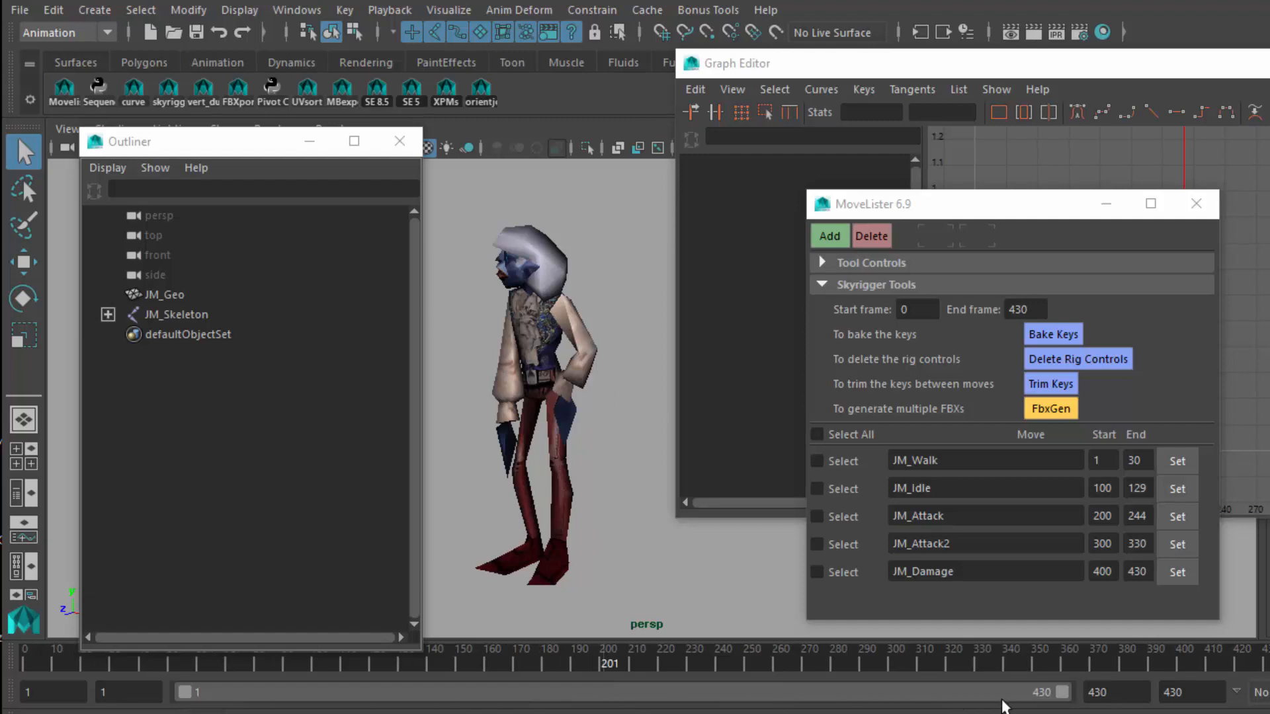
- Select JM_Geo and JM_Skeleton and open the options for exporting the entire scene
drag(174, 293, 167, 308)
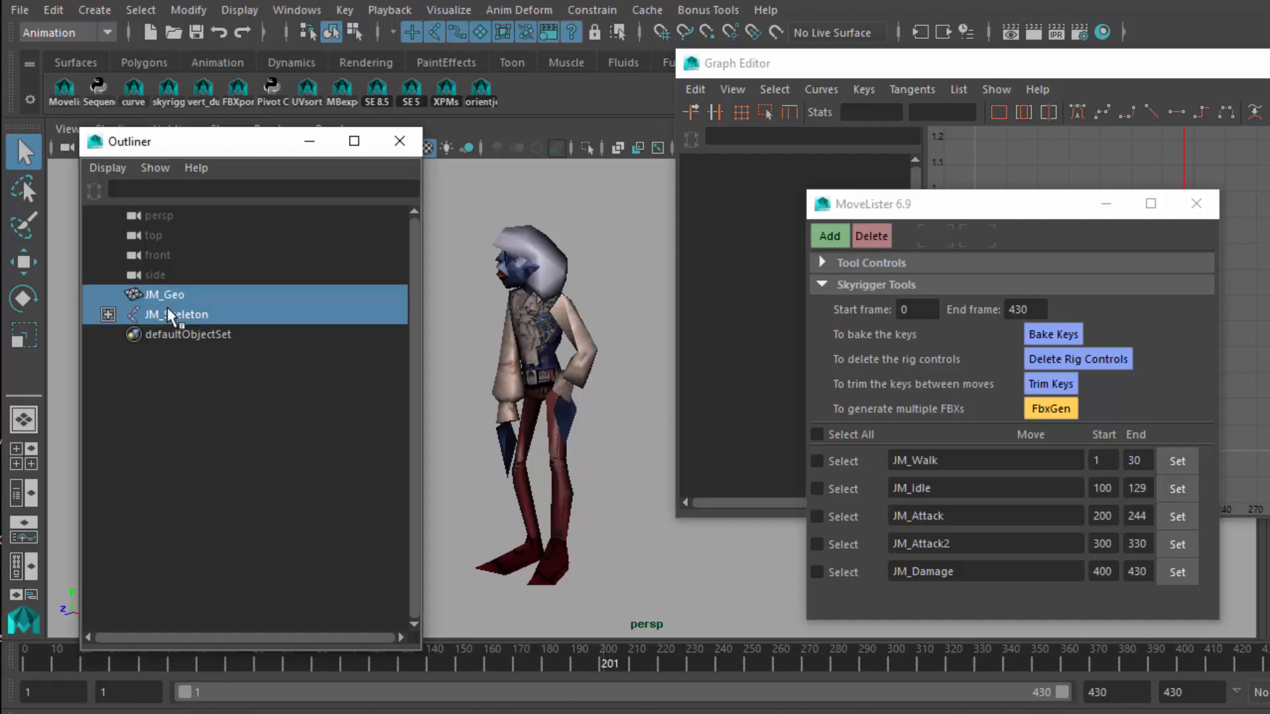
click(21, 9)
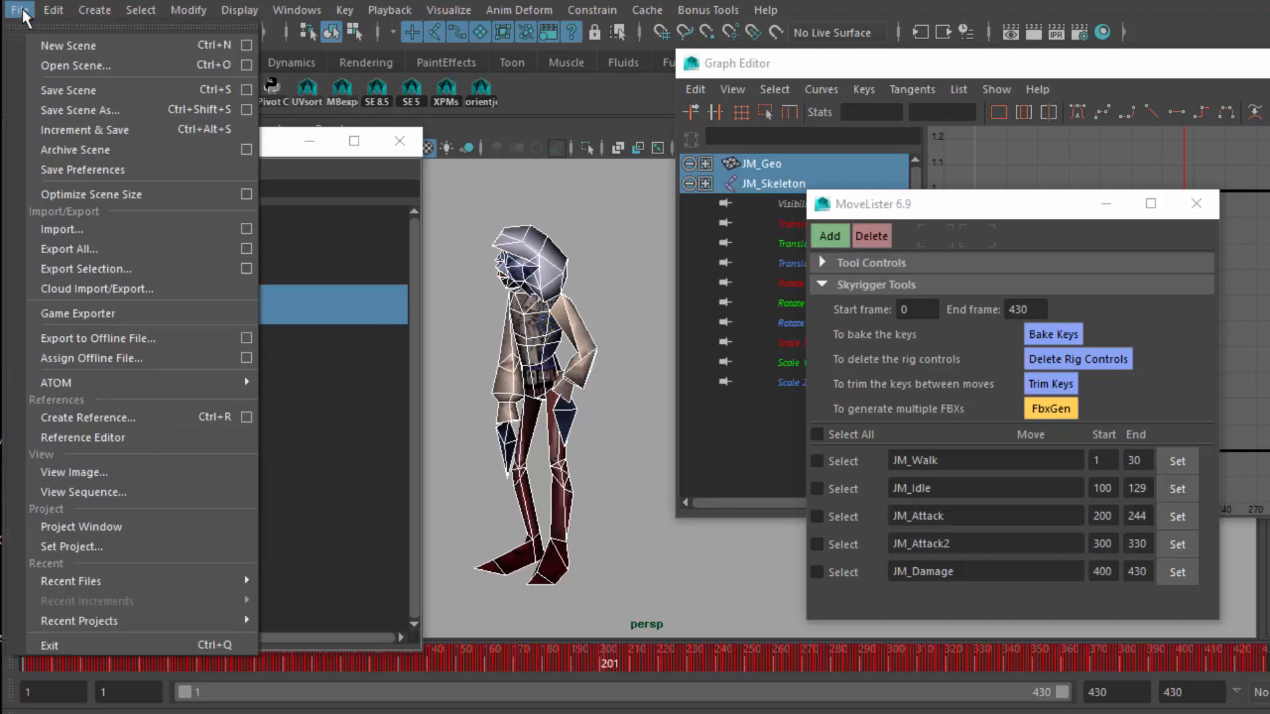
click(246, 249)
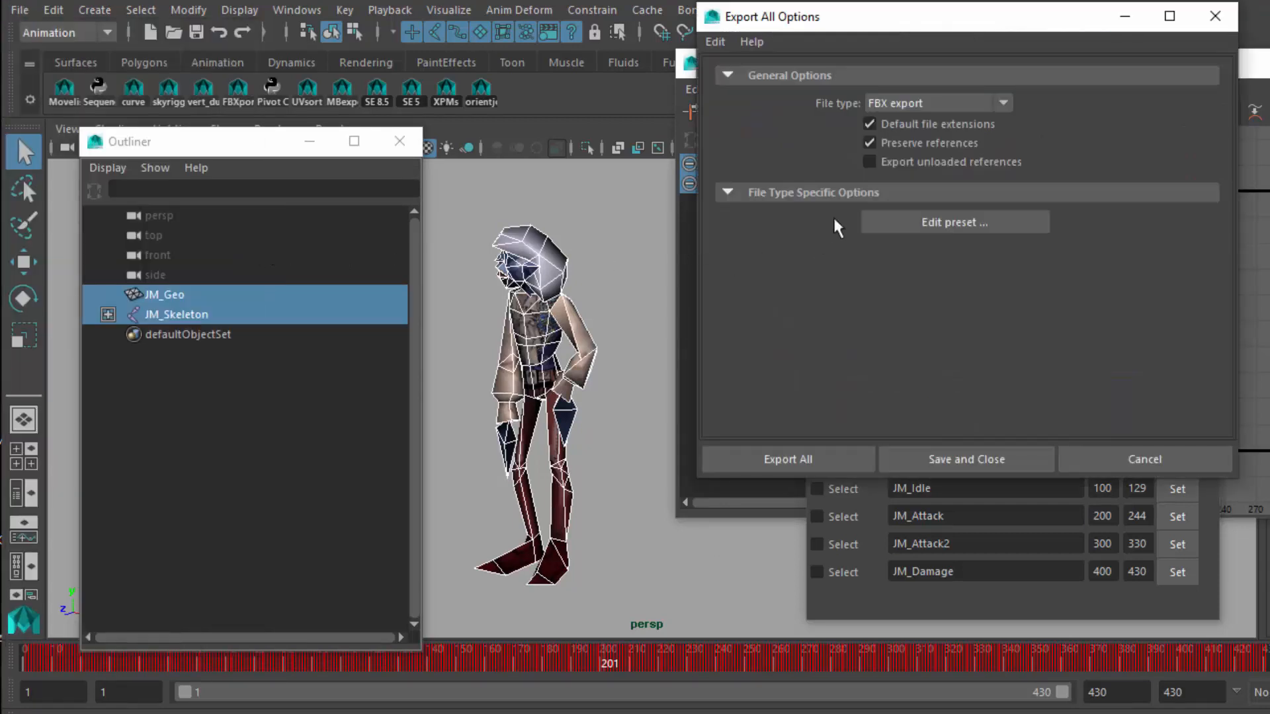
- Check the fbxmaya.mll load settings in the Plug-in Manager, and close the manager
click(296, 9)
mouse_move(535, 140)
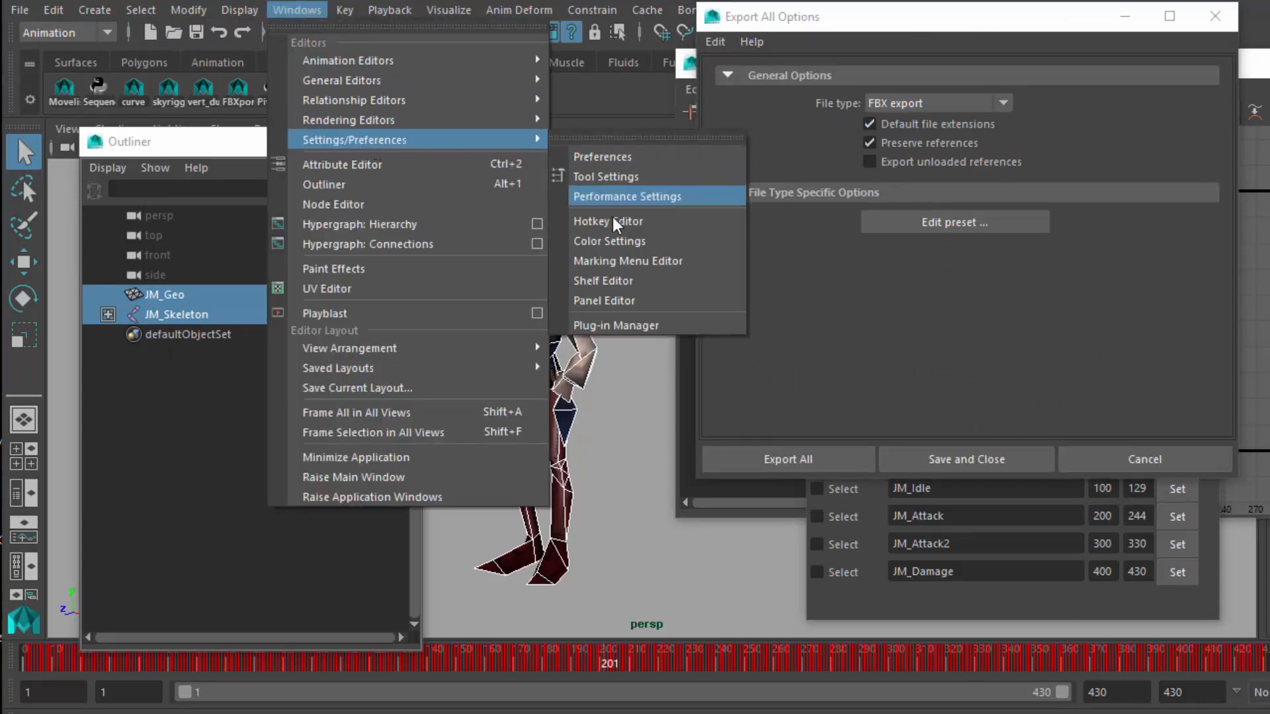
click(616, 324)
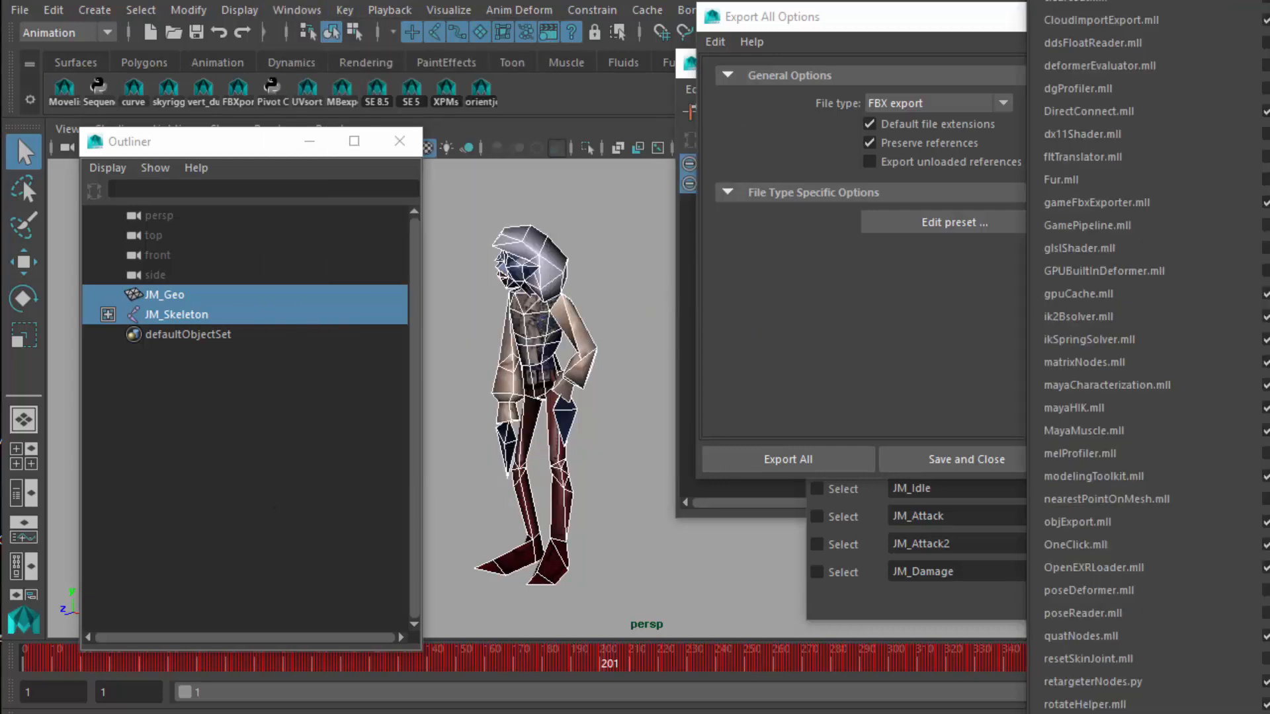
drag(1256, 0, 558, 21)
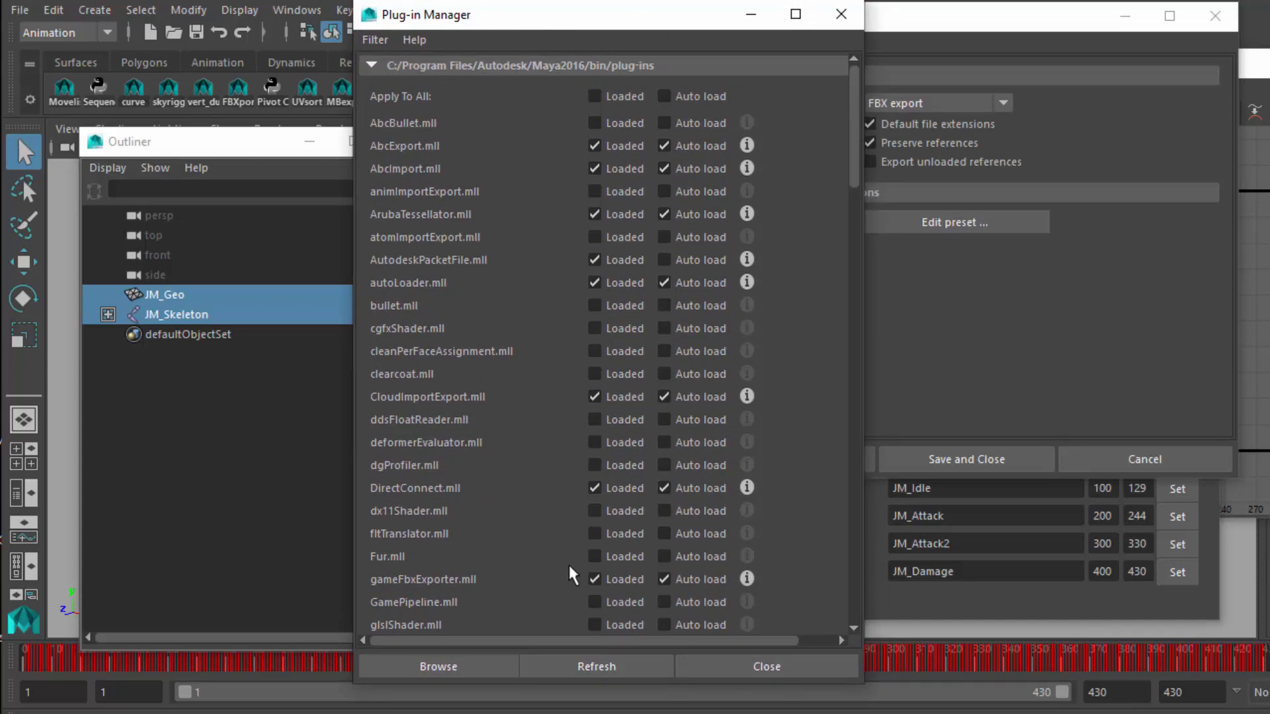
scroll(570, 569, down, 6)
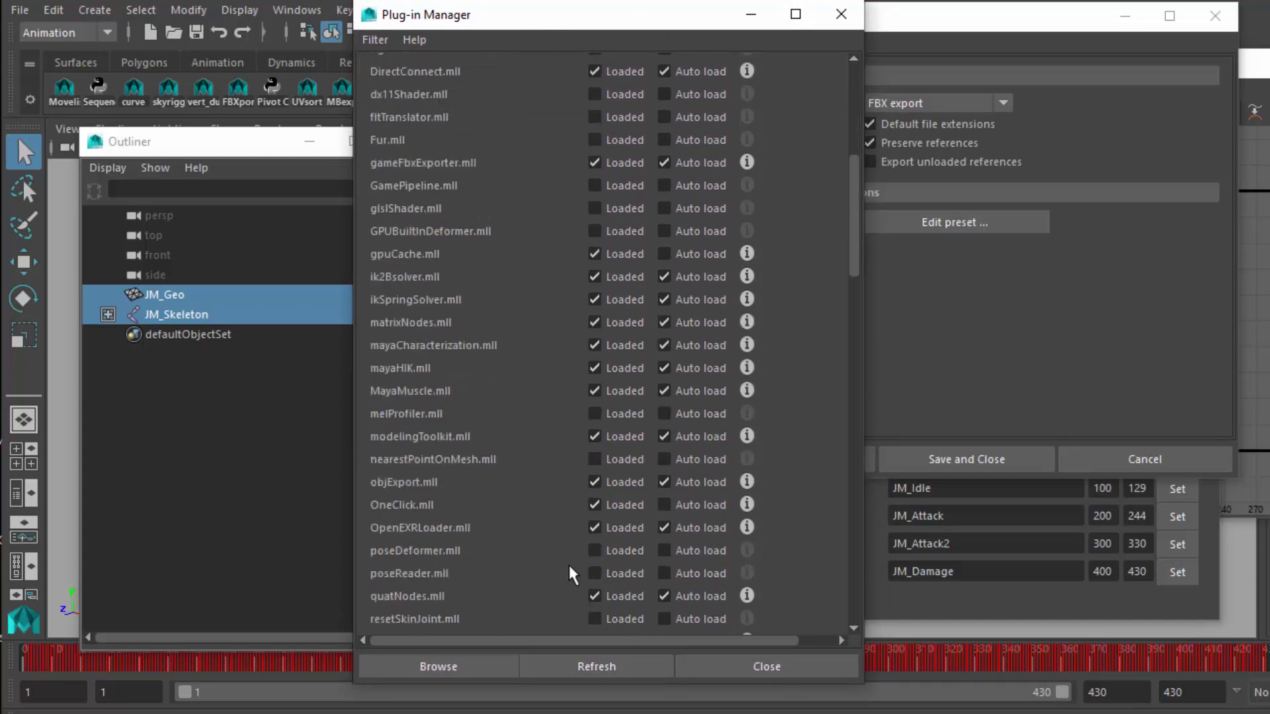
scroll(552, 504, down, 10)
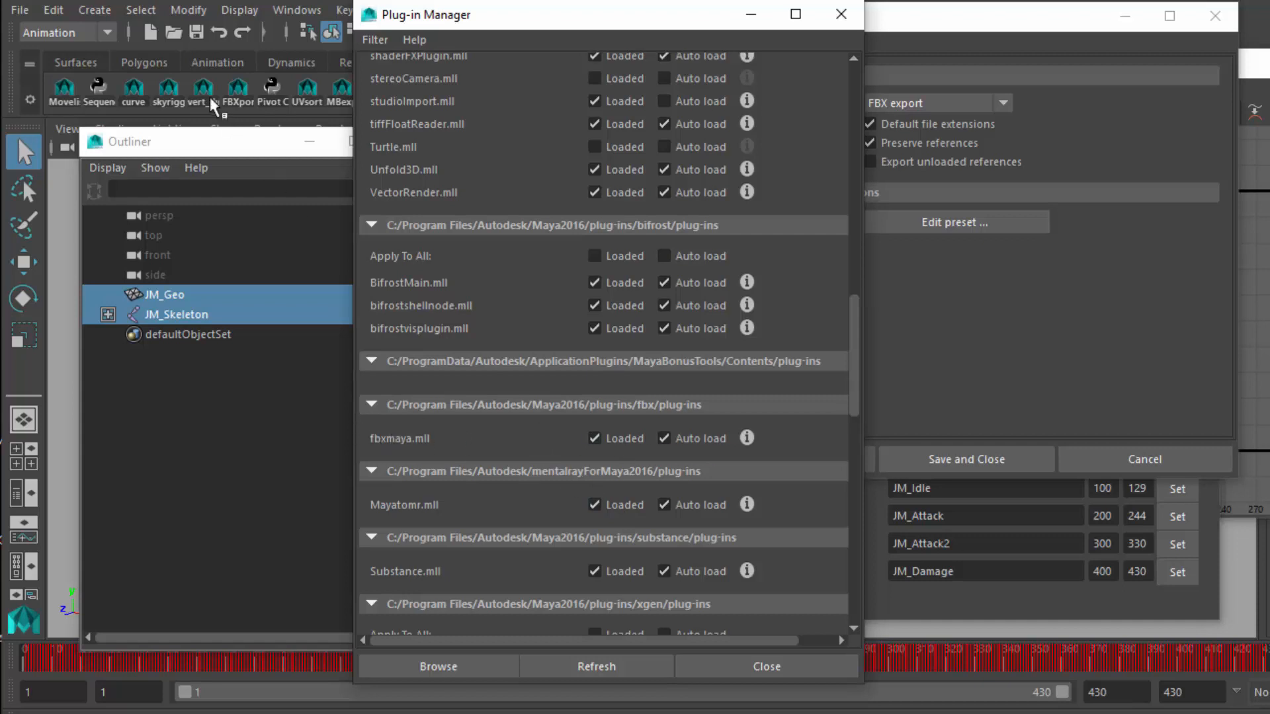
mouse_move(175, 1)
mouse_down()
mouse_move(176, 22)
mouse_move(173, 0)
mouse_up()
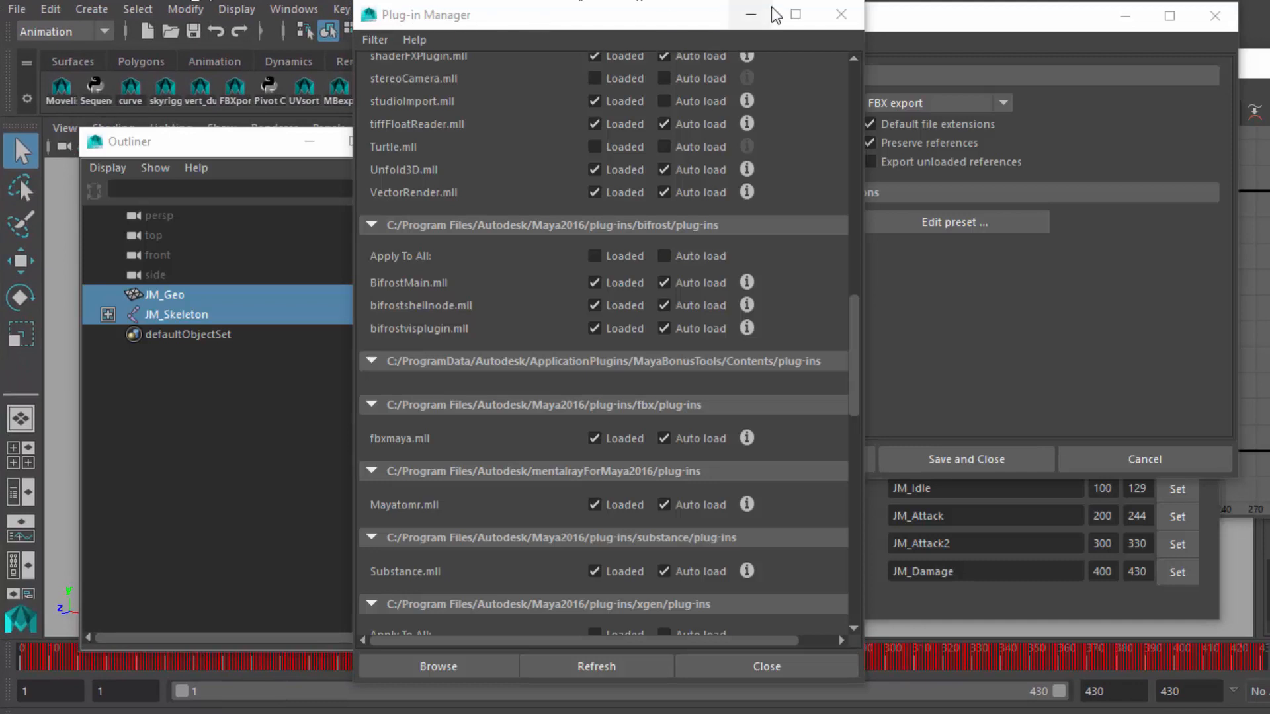
click(841, 16)
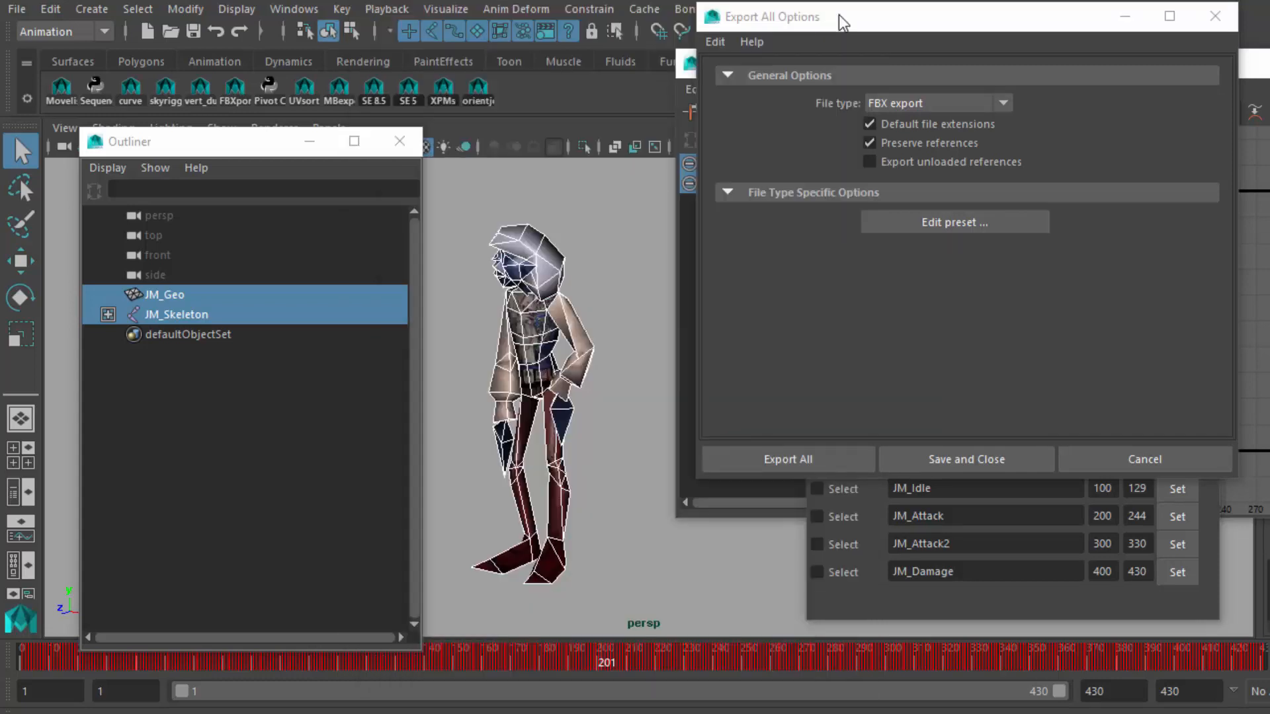
- Clear the object selection and choose FBX export as the file type for Export All
click(618, 448)
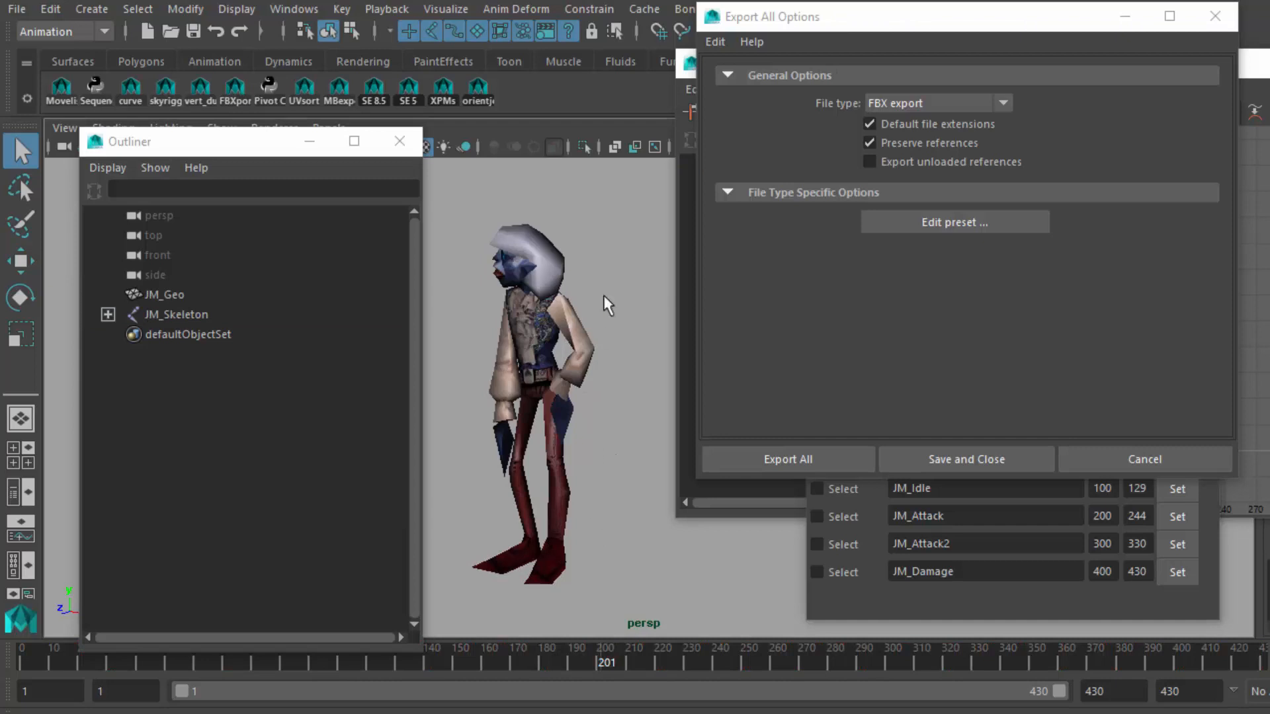
click(942, 105)
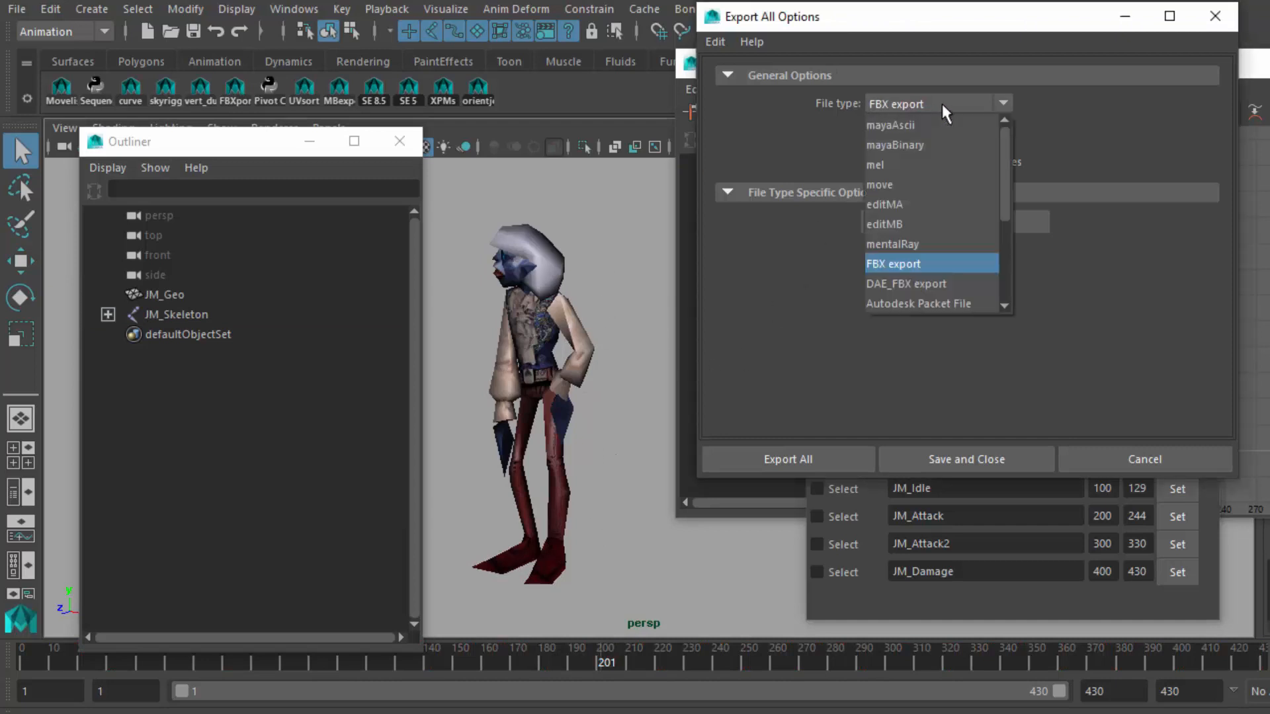
click(945, 265)
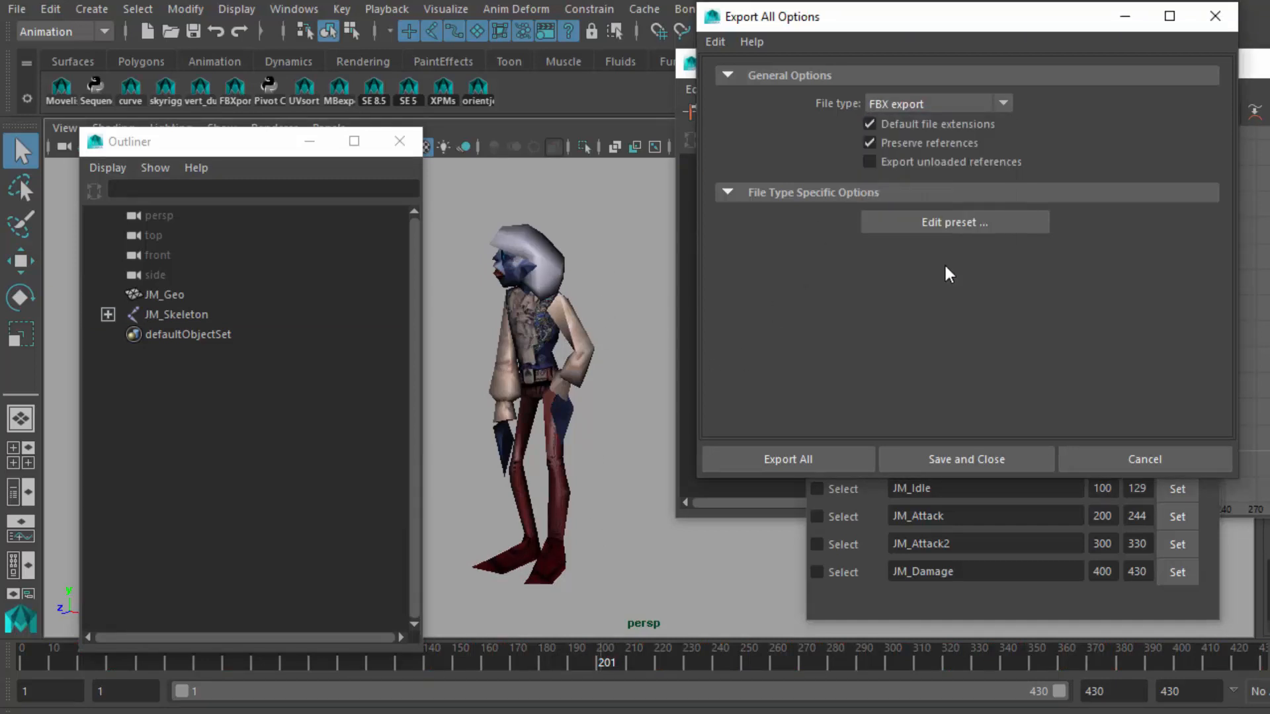
- Review the FBX export preset's geometry, animation, bake range, deformed models, units, up axis and file format settings, and close it
click(955, 223)
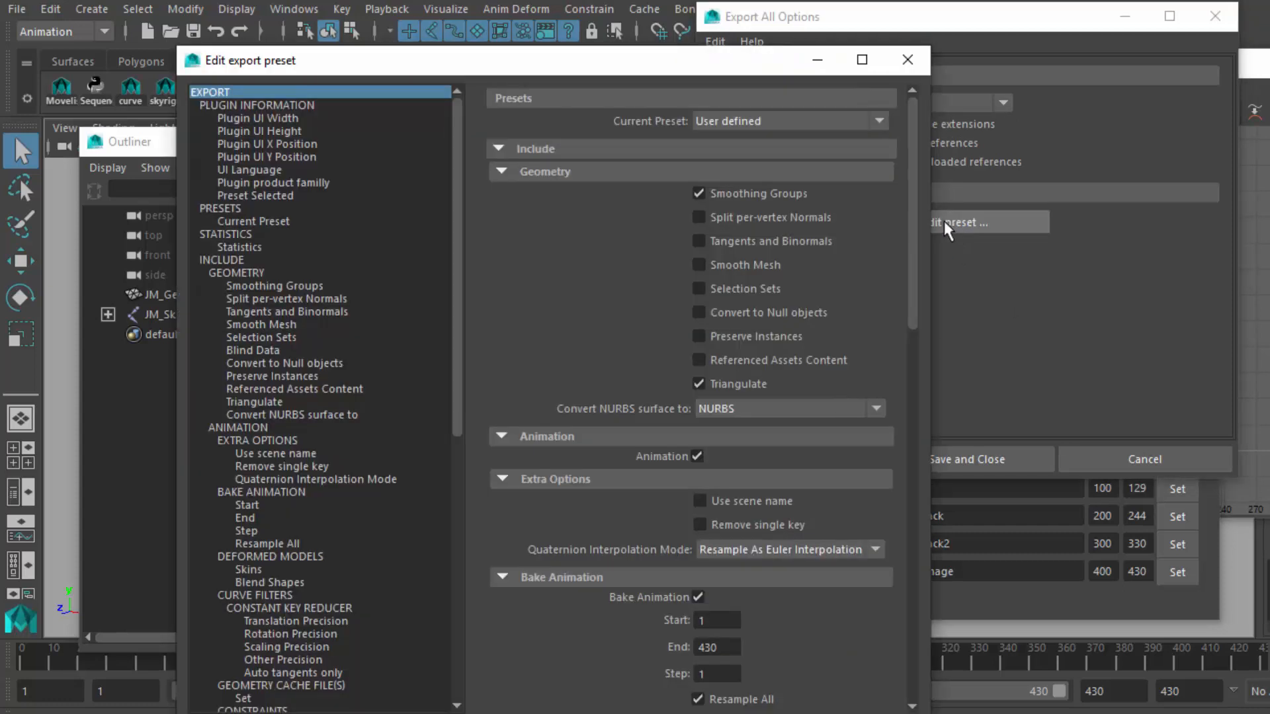
drag(692, 13, 1113, 17)
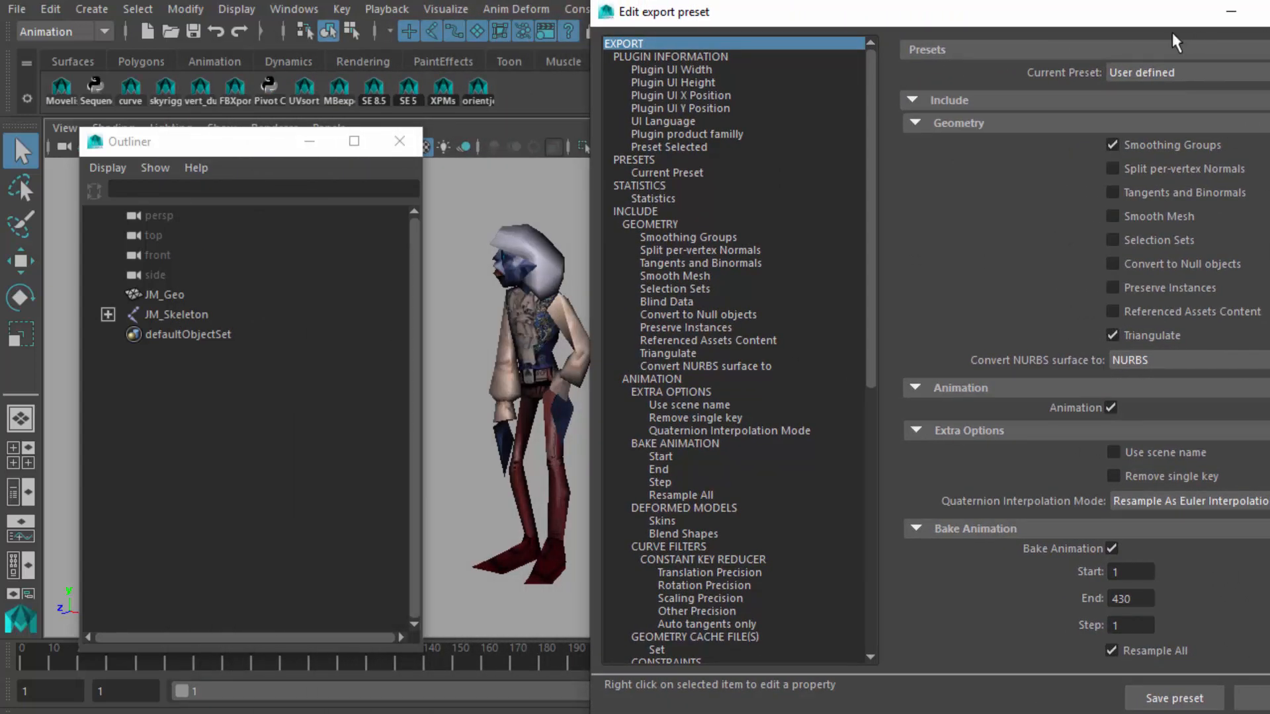
drag(1053, 24, 945, 33)
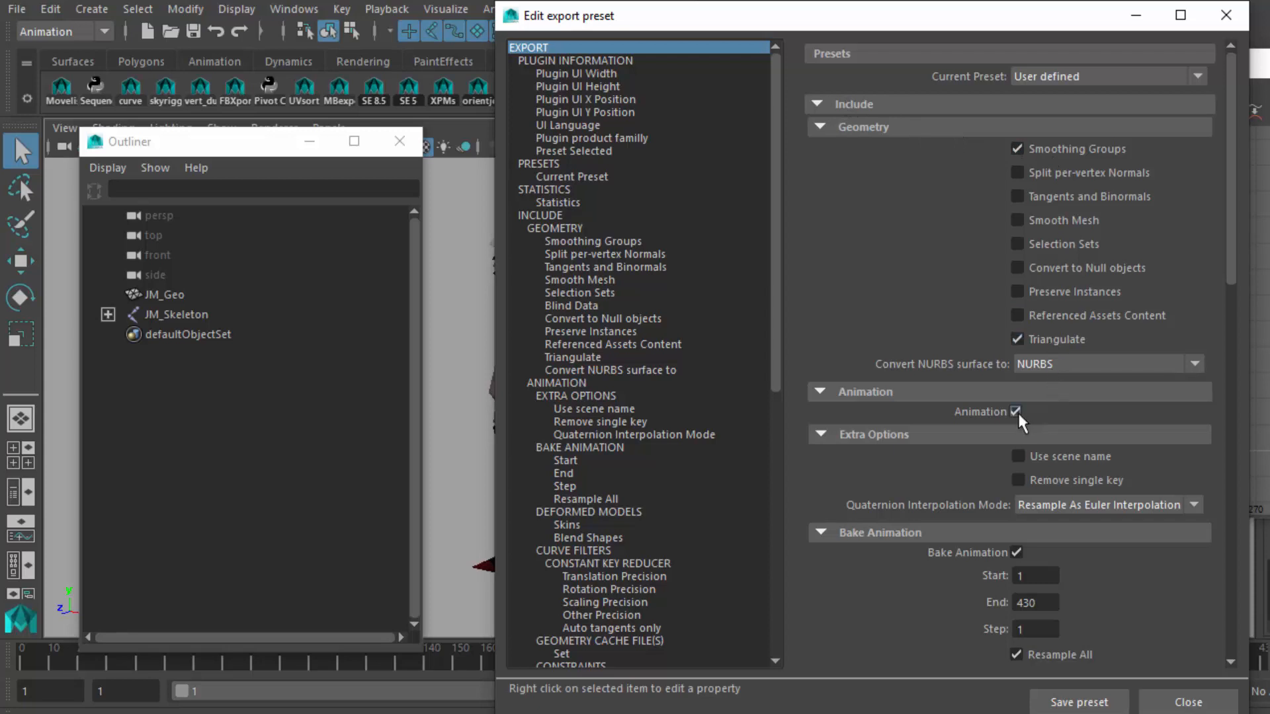
drag(1231, 255, 1236, 374)
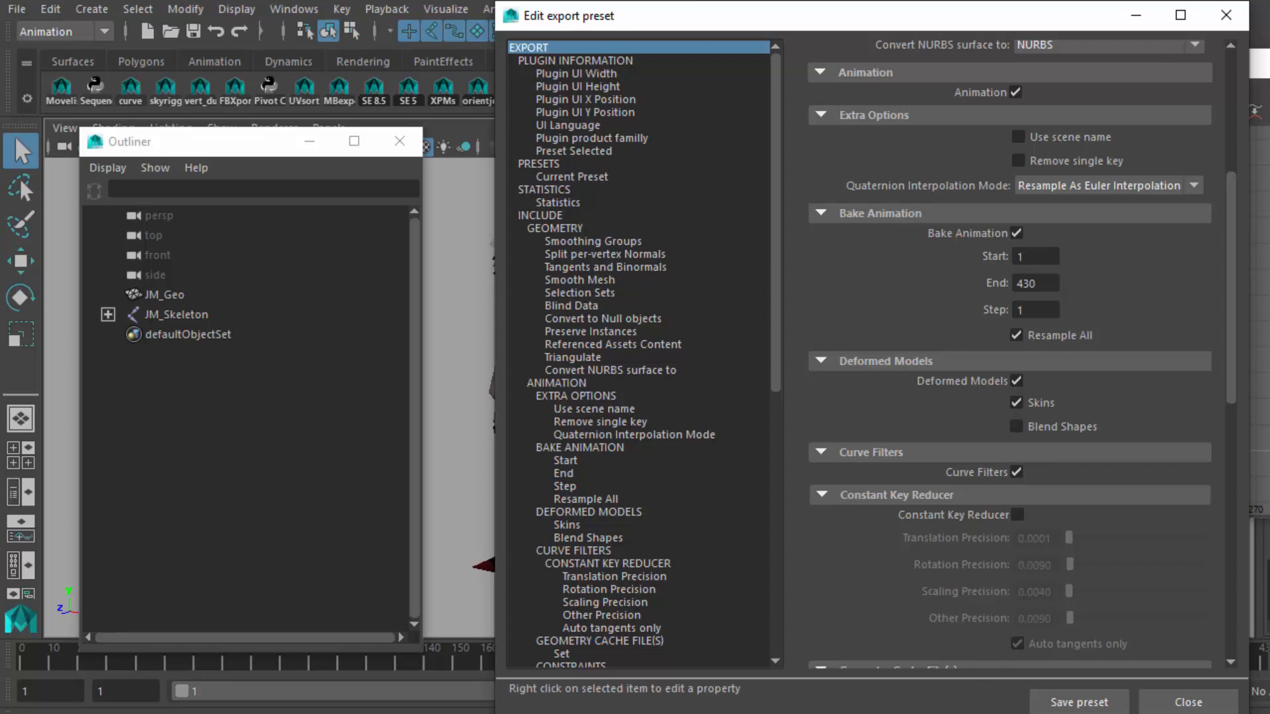
drag(921, 712, 922, 619)
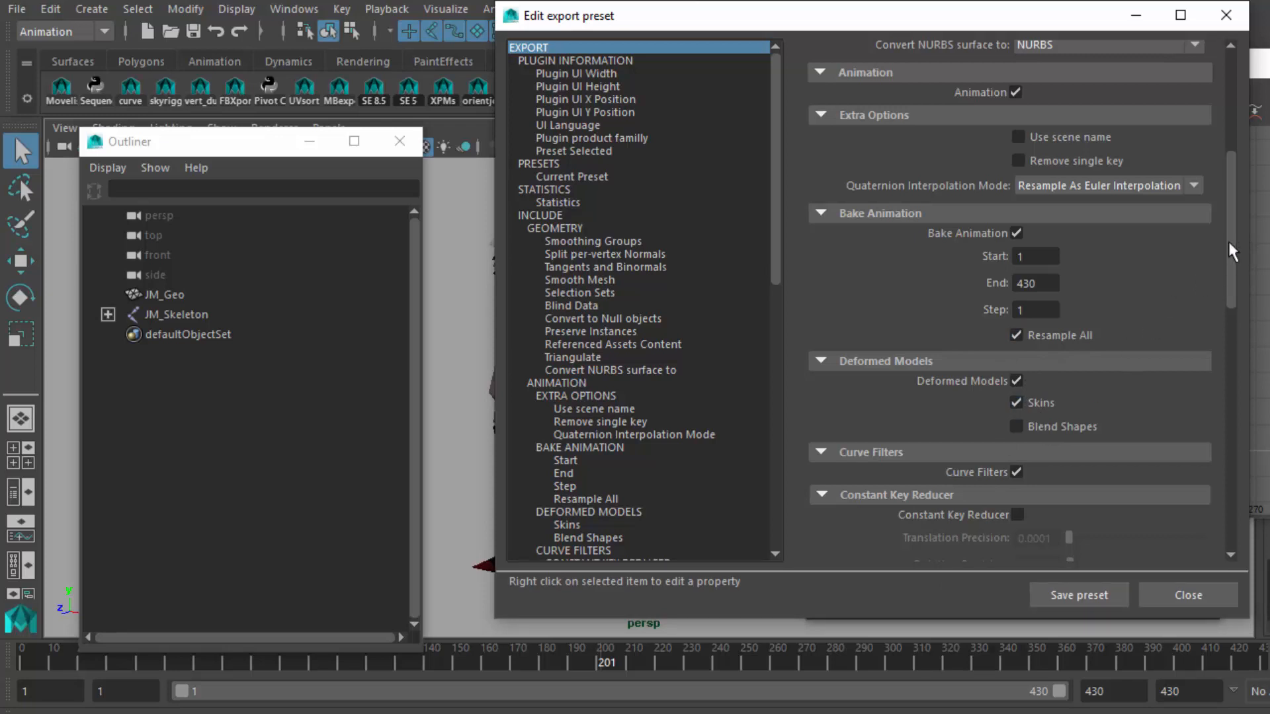
drag(1228, 244, 1245, 436)
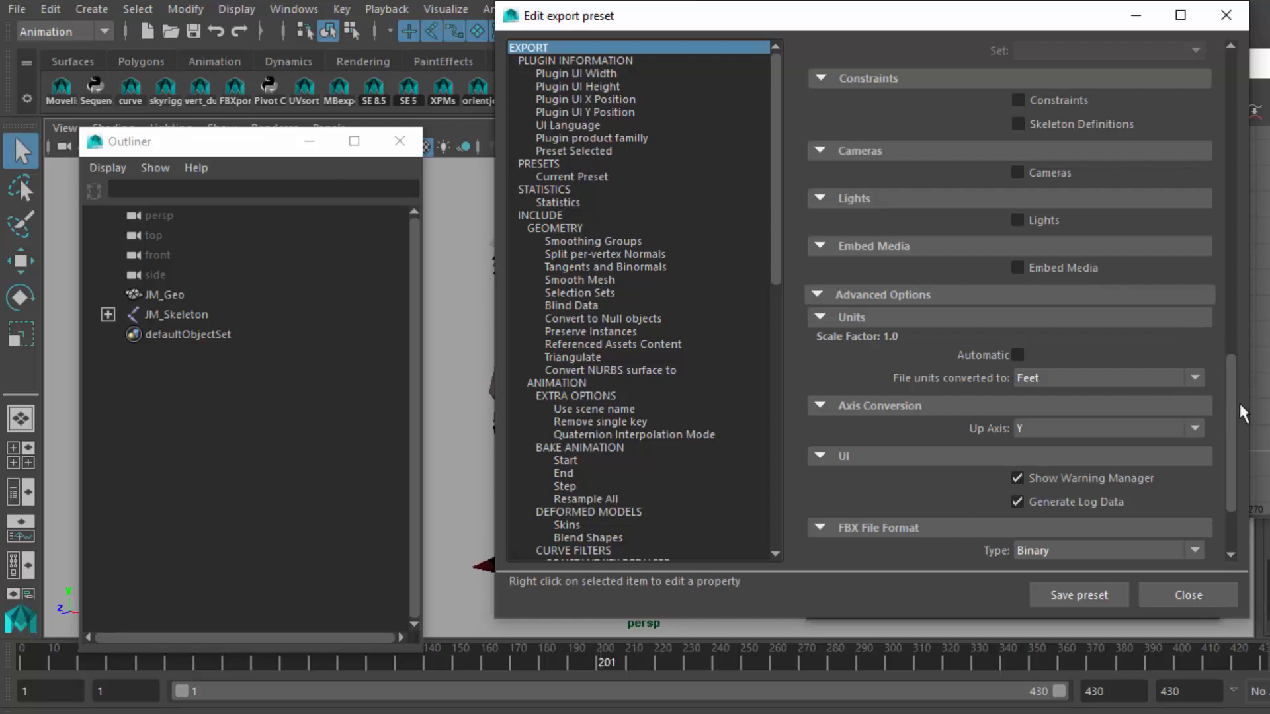
scroll(1228, 402, down, 3)
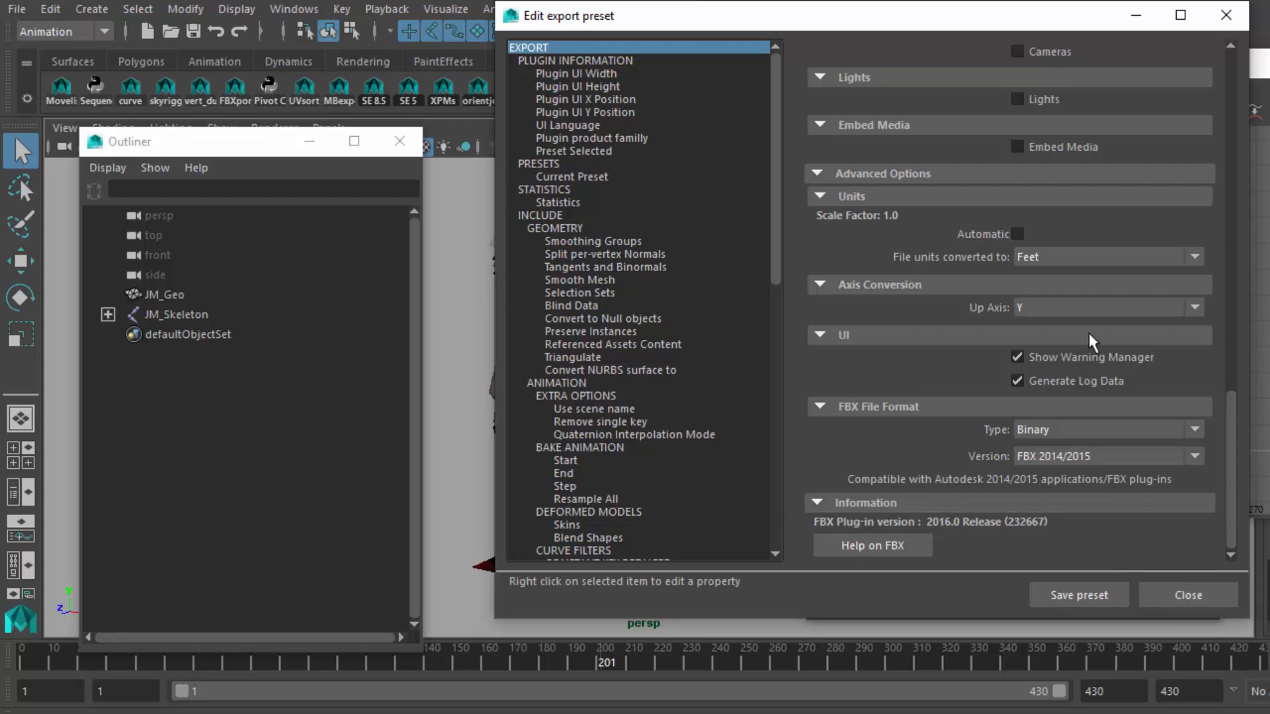
click(1182, 595)
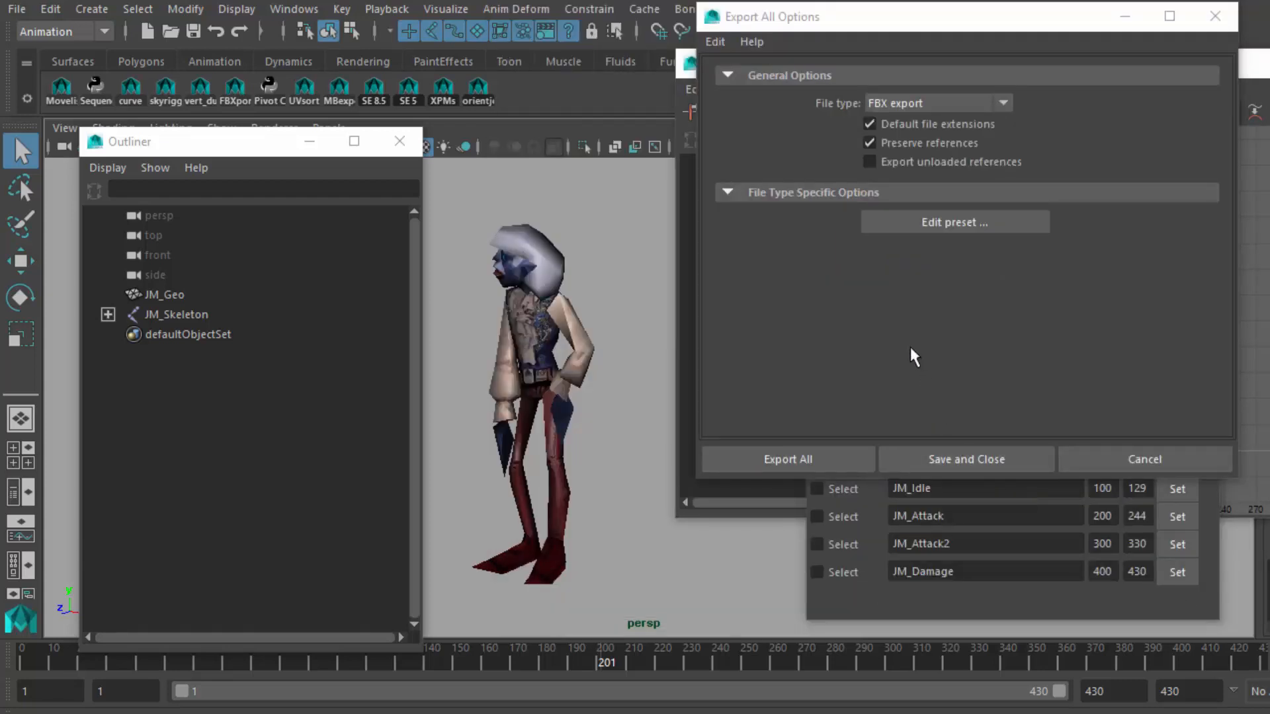
- Export the whole scene as FBX to the Desktop, basing the new file name on Mickey_FBX.fbx
click(808, 457)
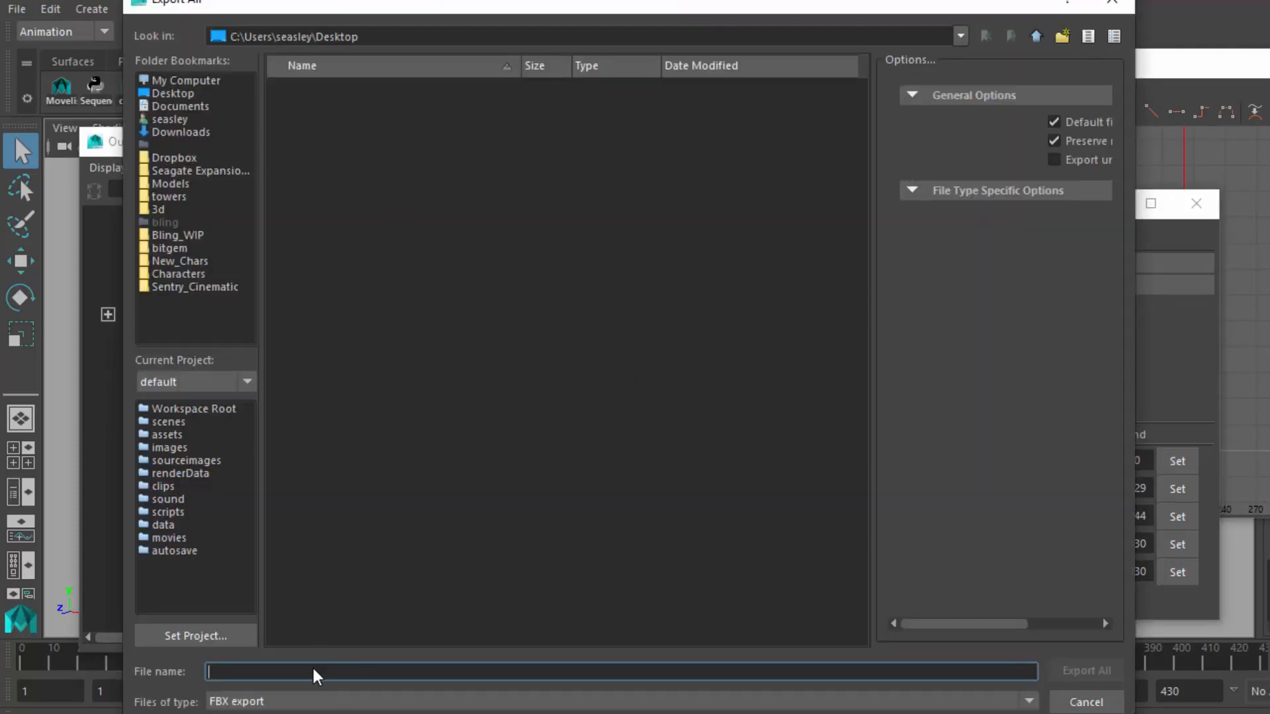
click(315, 264)
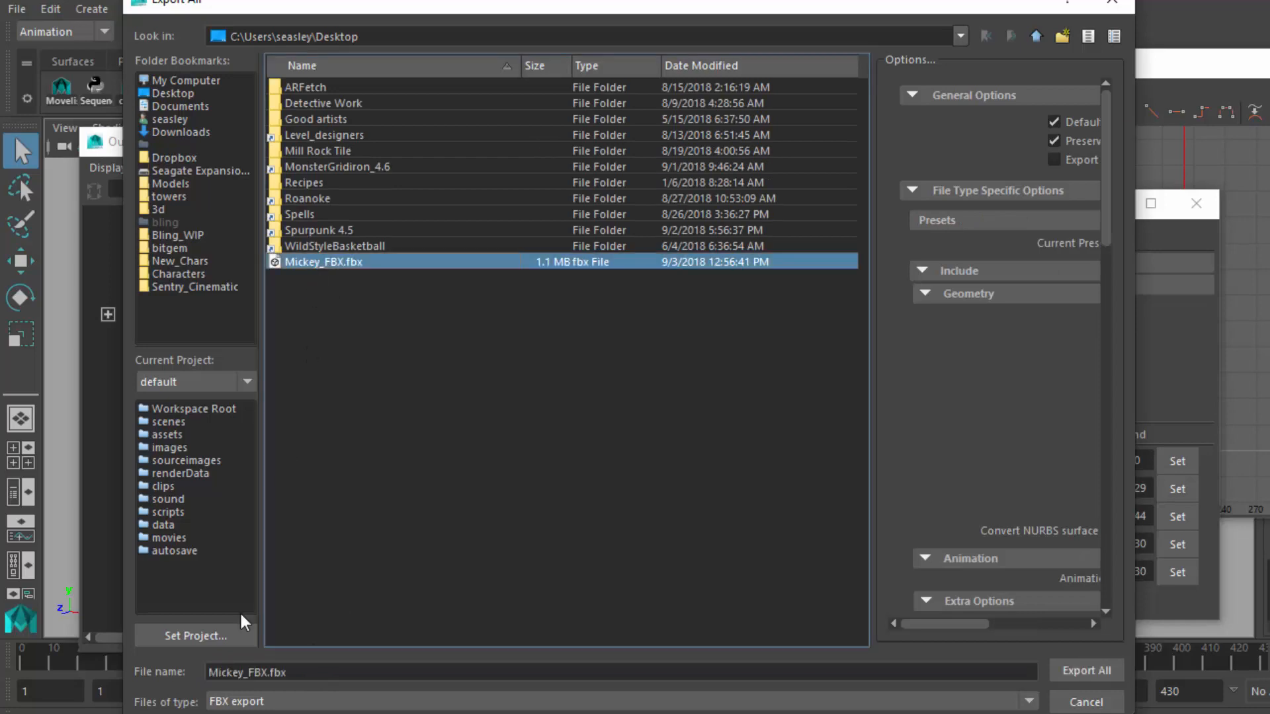
click(245, 672)
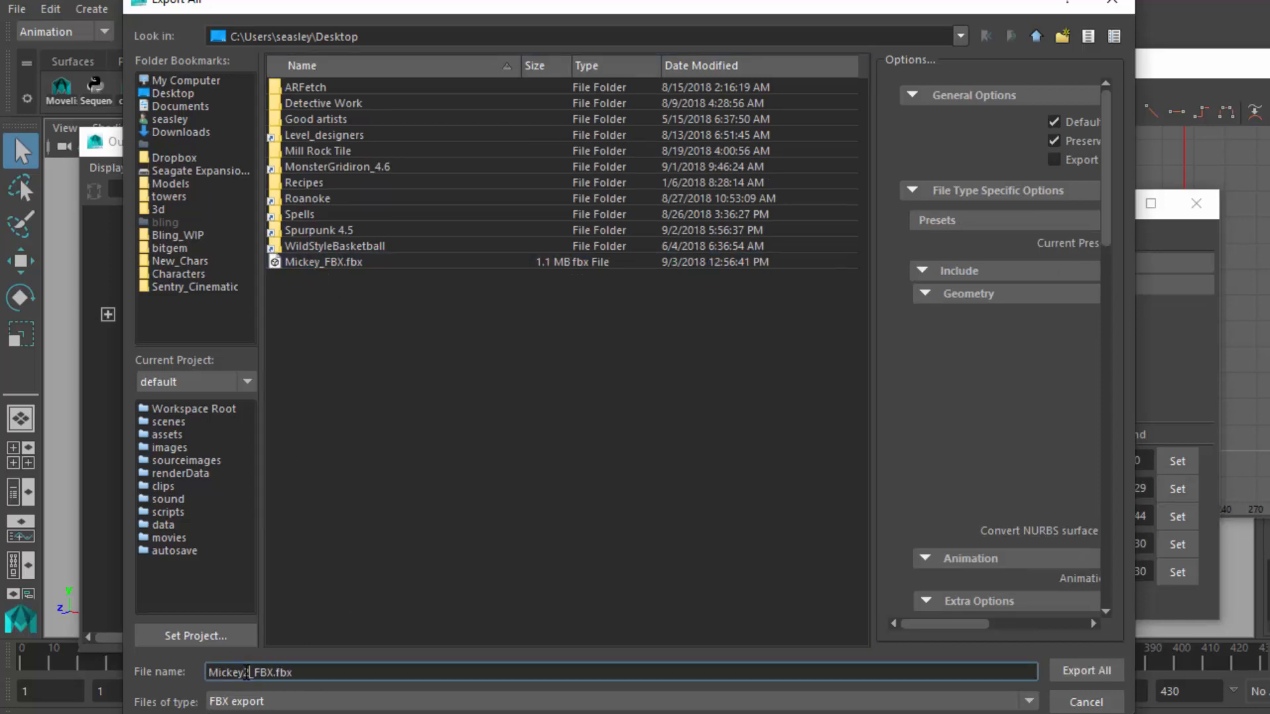
key(Return)
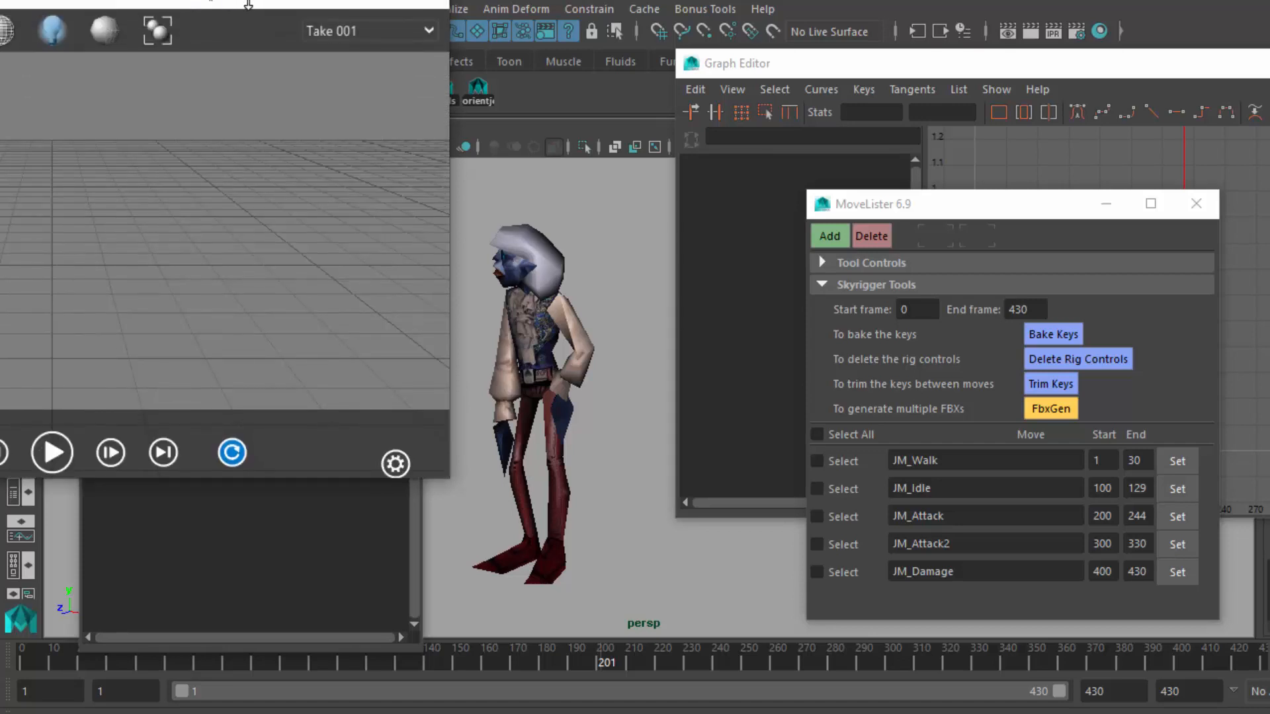
- Switch to Autodesk FBX Review and enlarge its window over the Maya scene
drag(248, 4, 566, 27)
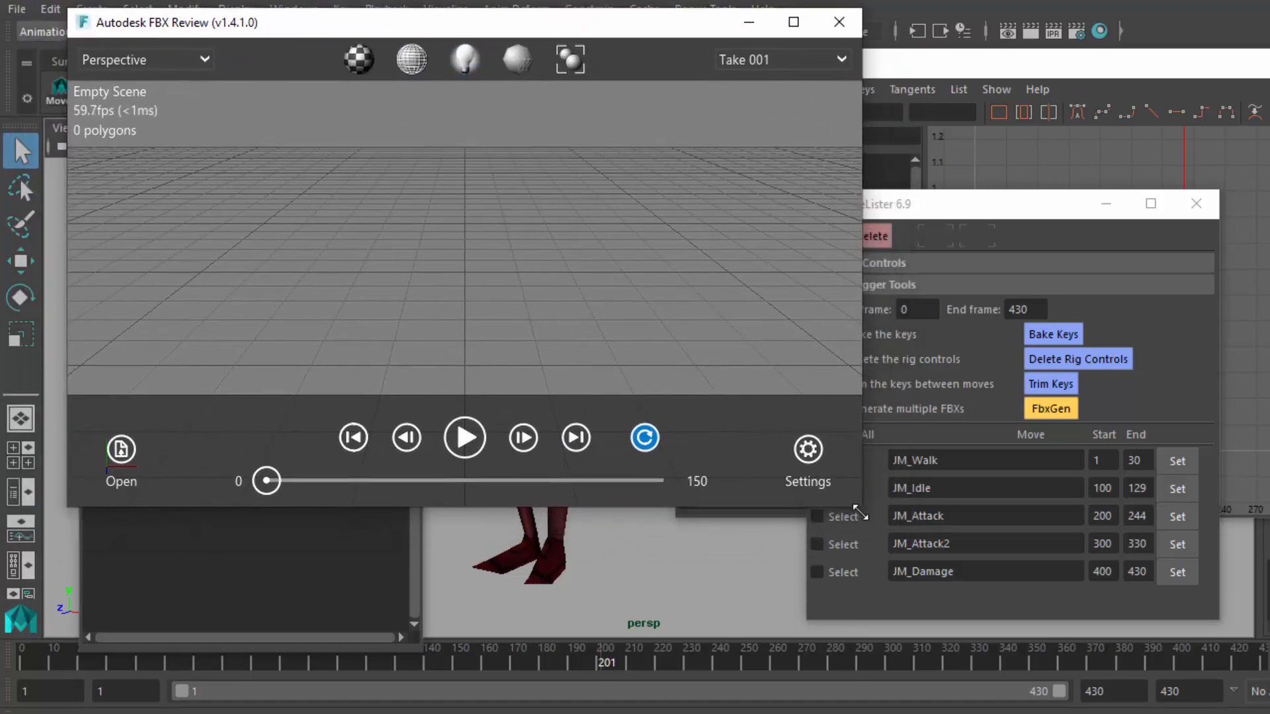
drag(859, 511, 1249, 675)
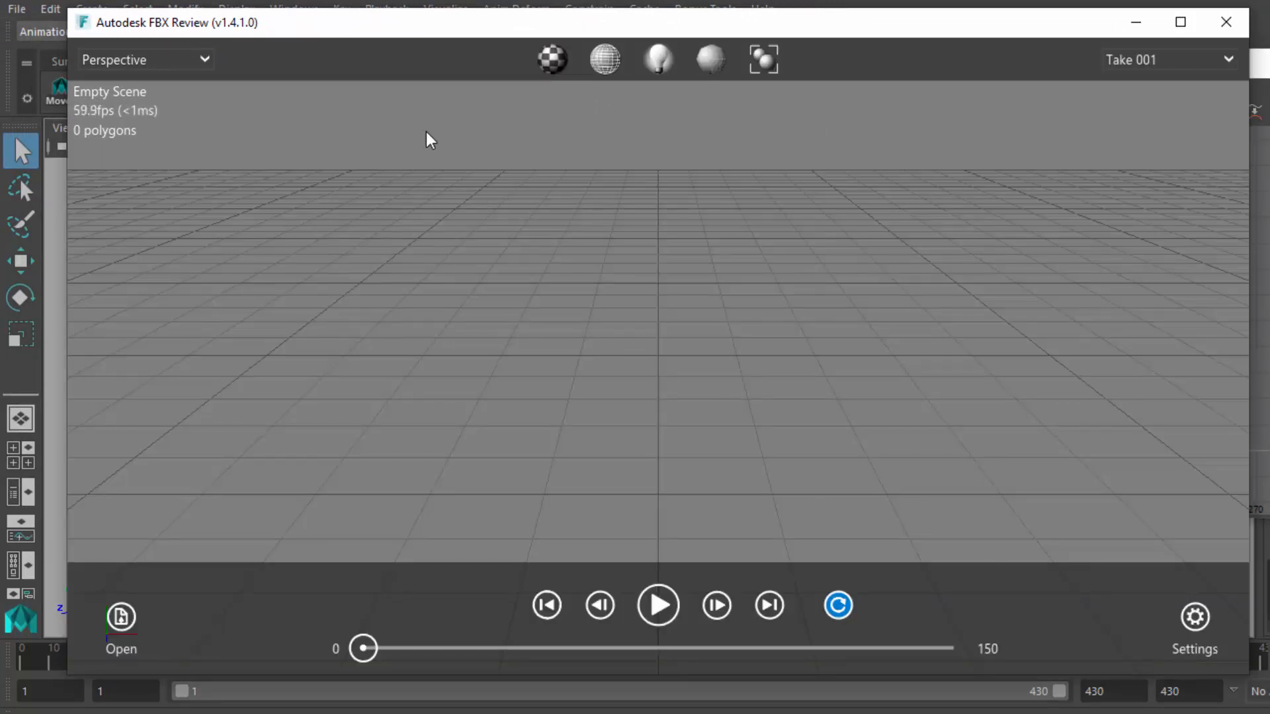
- Open Mickey2_FBX.fbx from the Desktop and frame the whole character at a closer, angled view
click(122, 628)
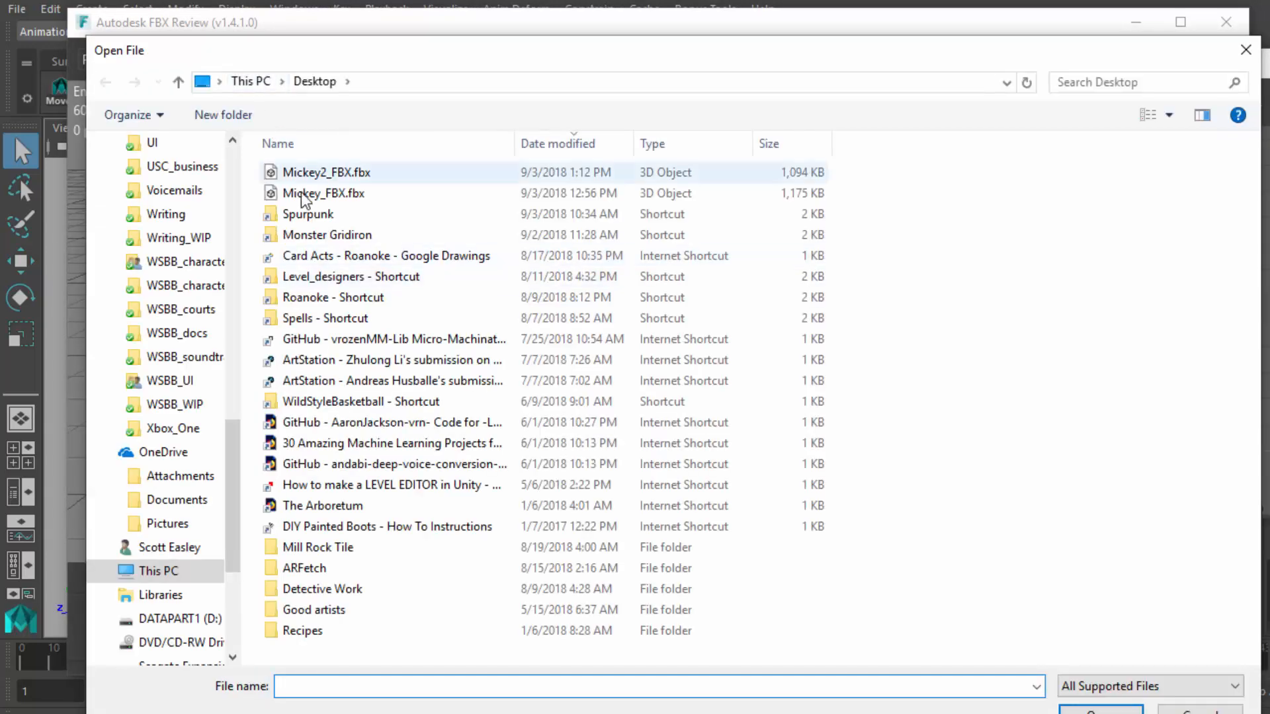
double_click(308, 172)
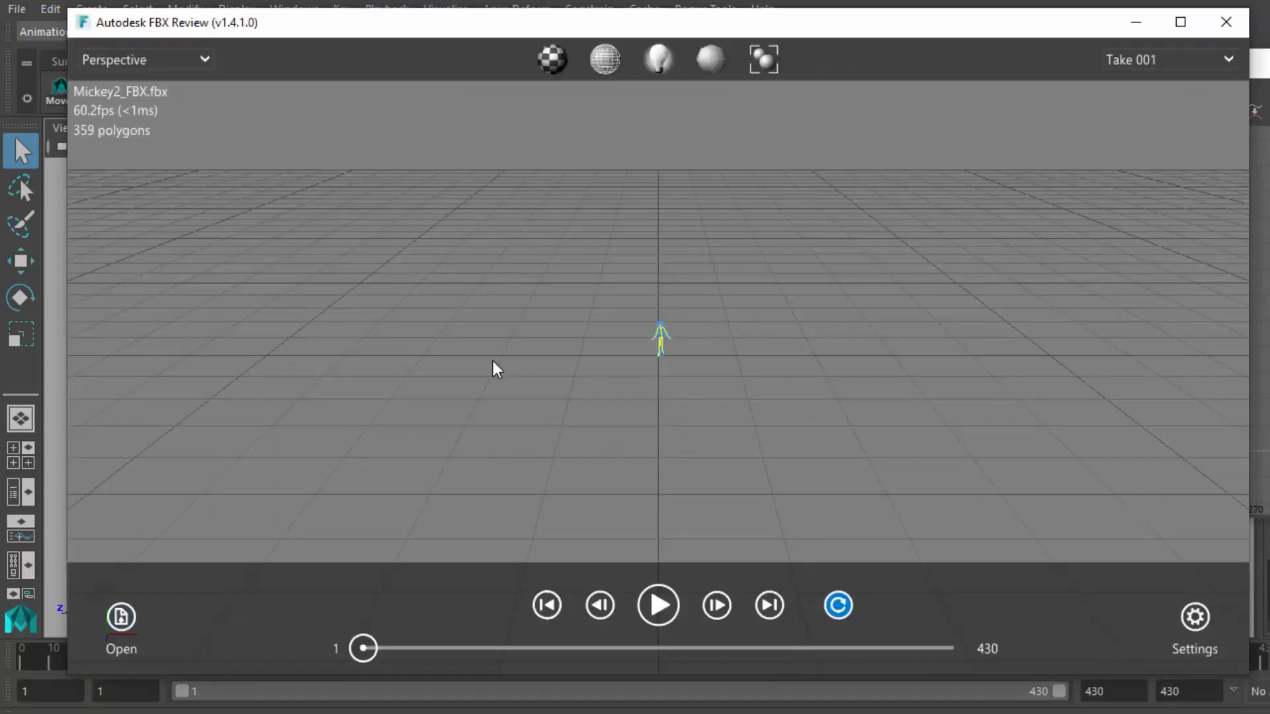
drag(495, 360, 581, 363)
scroll(581, 362, up, 10)
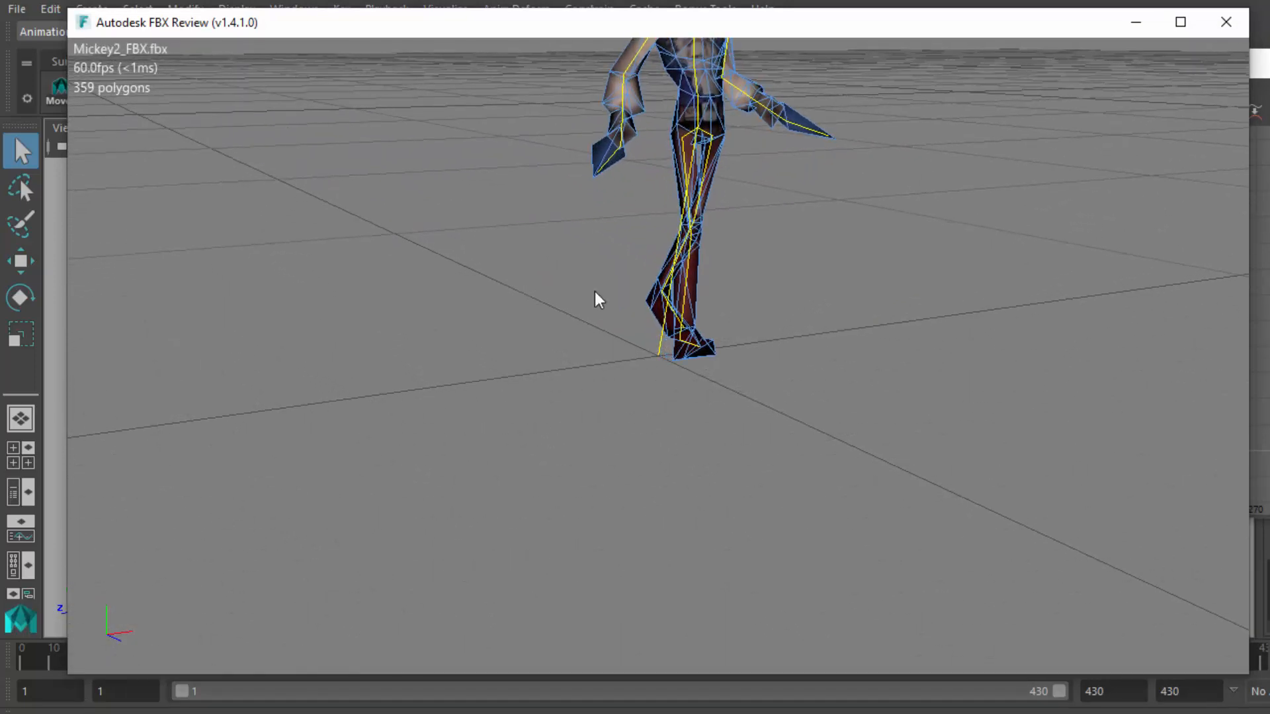
middle_drag(594, 291, 529, 479)
drag(529, 479, 558, 463)
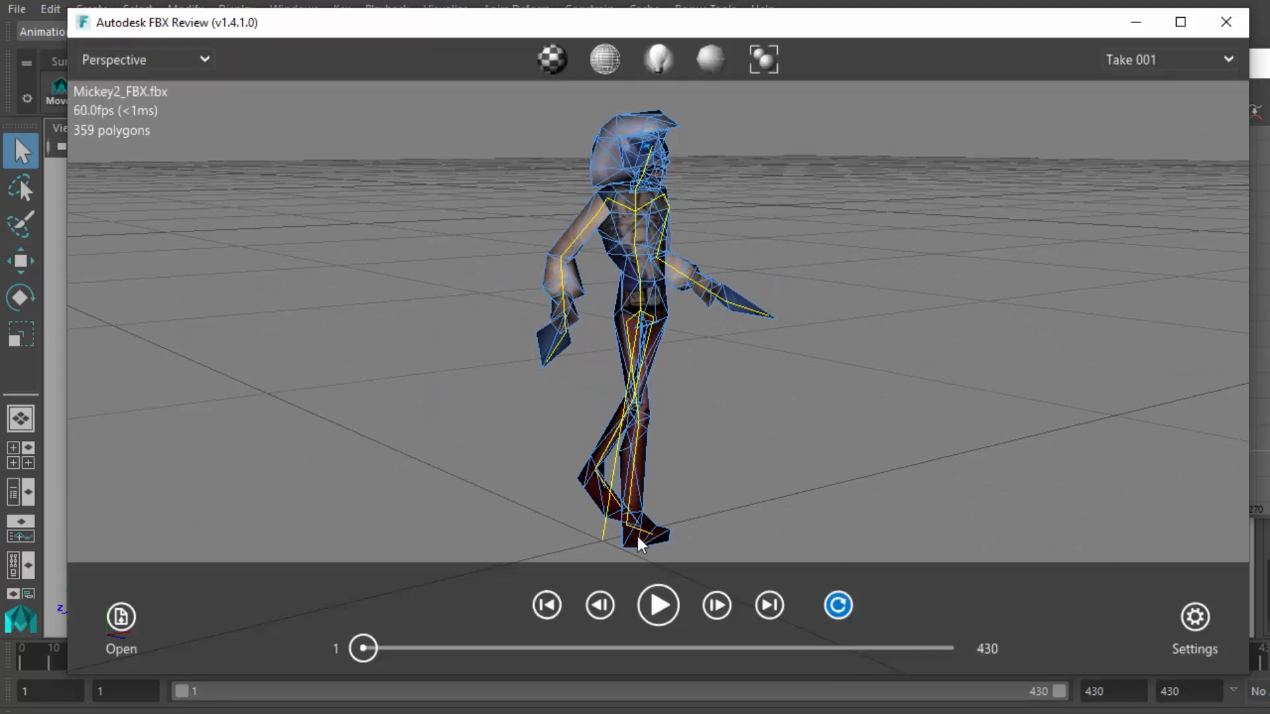
- Play the exported animation on the character to check that all moves come through
click(668, 605)
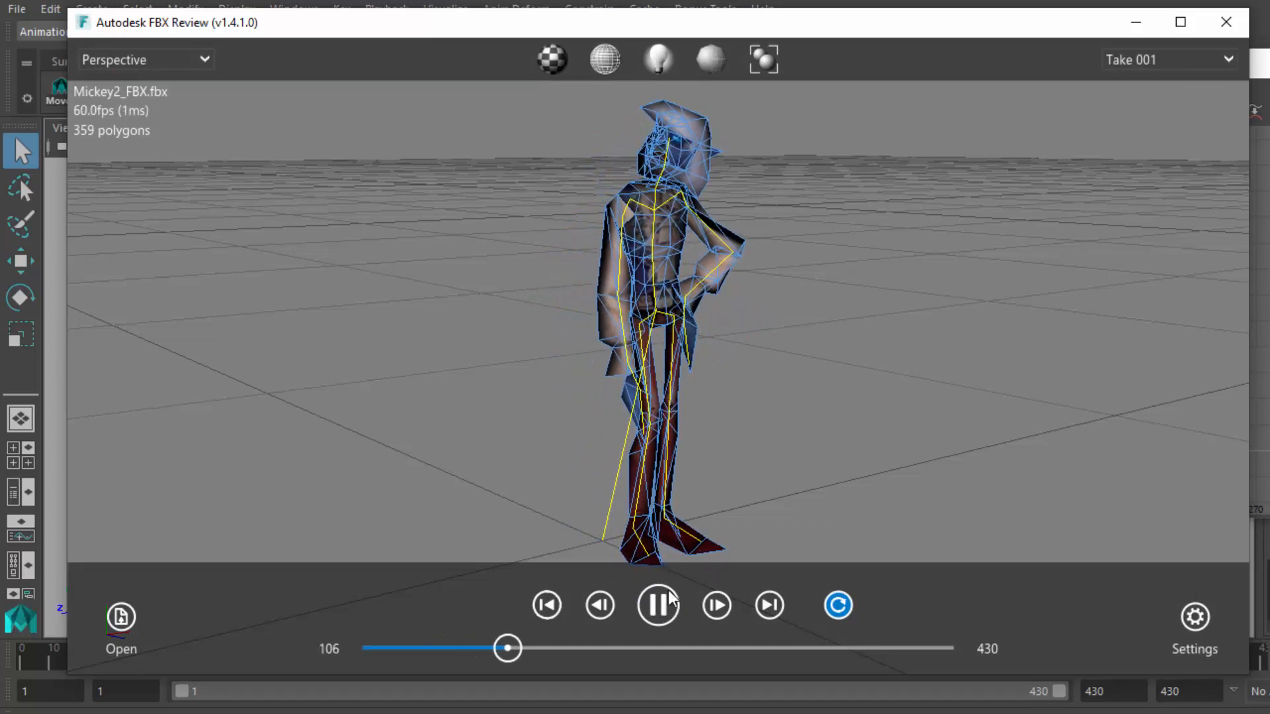
scroll(640, 412, down, 3)
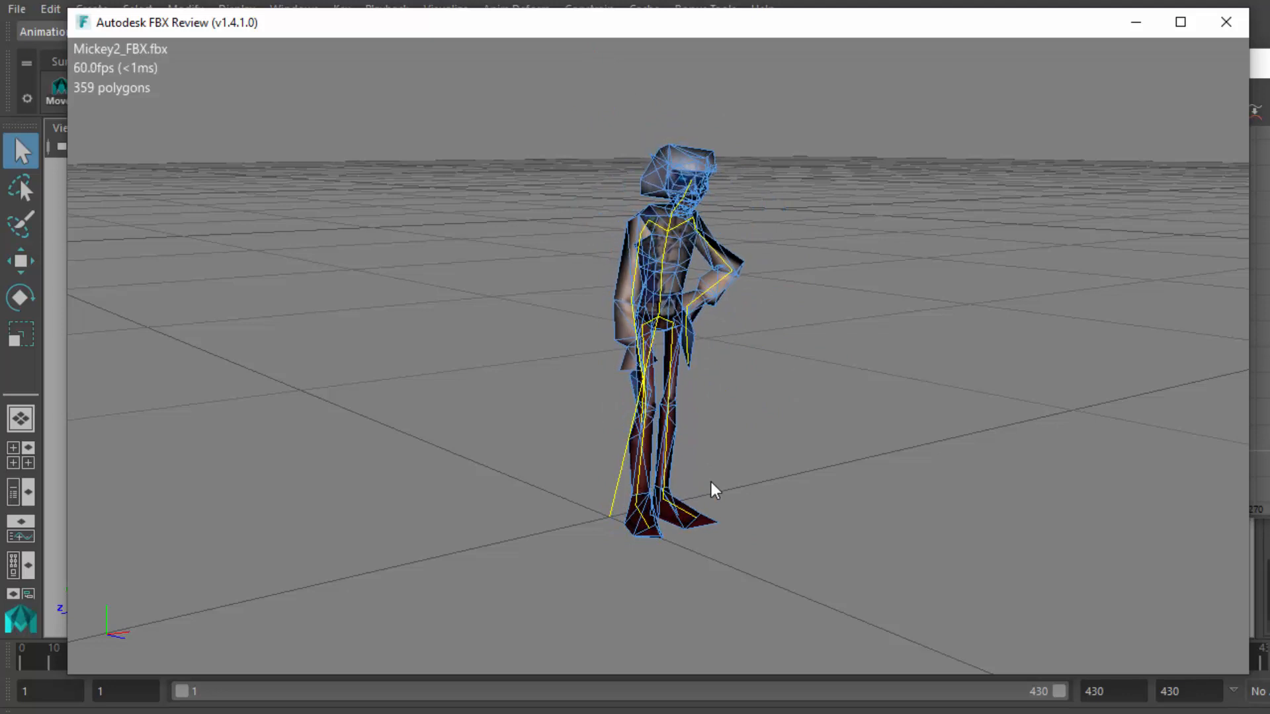
click(926, 314)
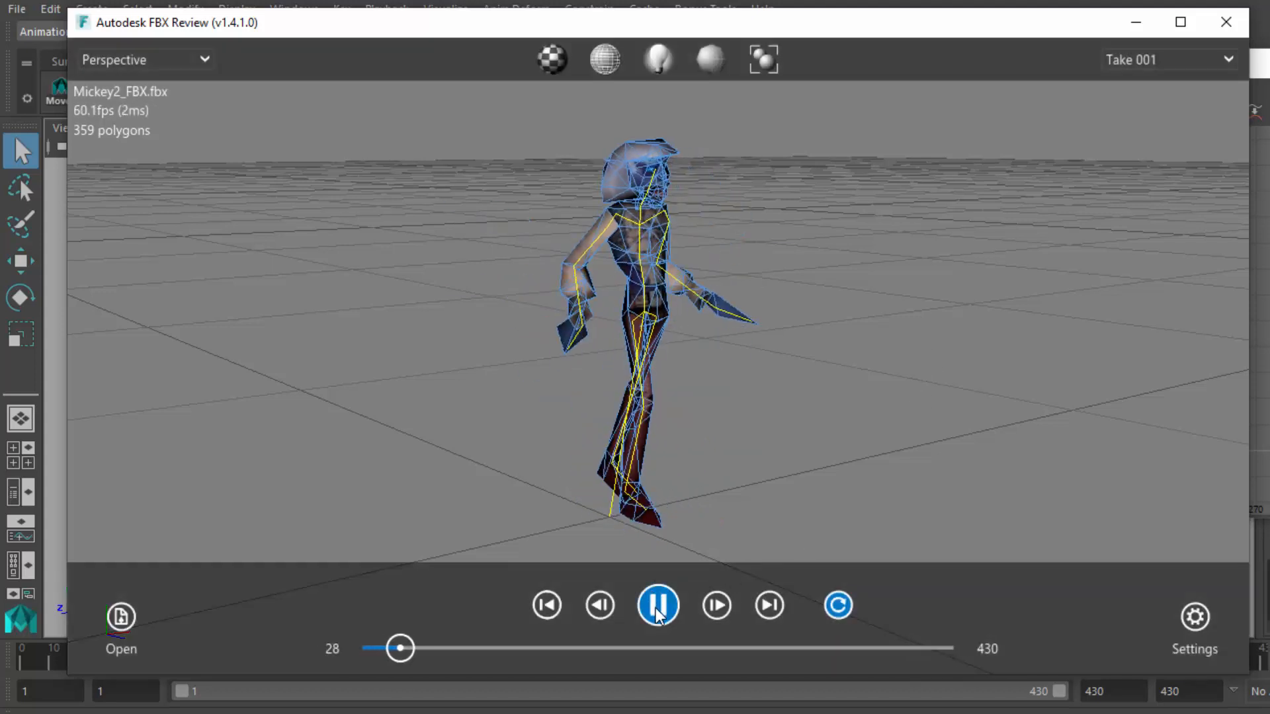
- Look over the show and shading settings while the animation plays, and close Autodesk FBX Review to return to Maya
click(1194, 616)
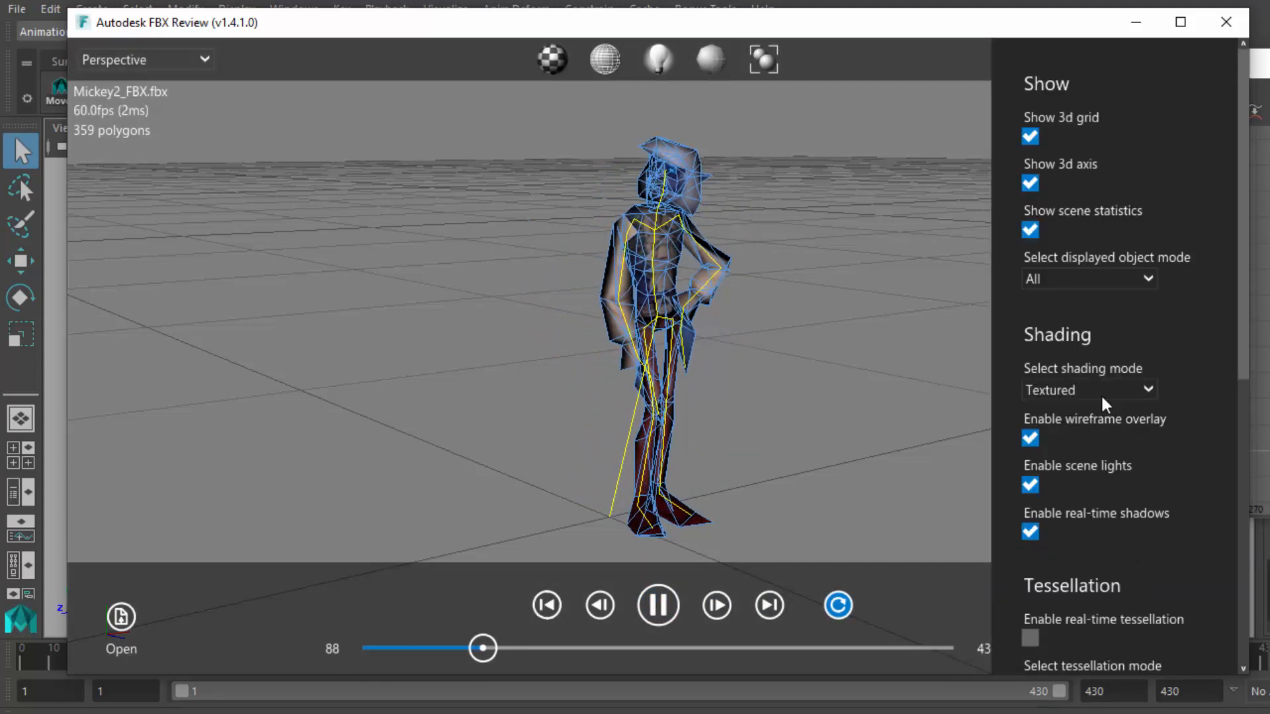
click(879, 430)
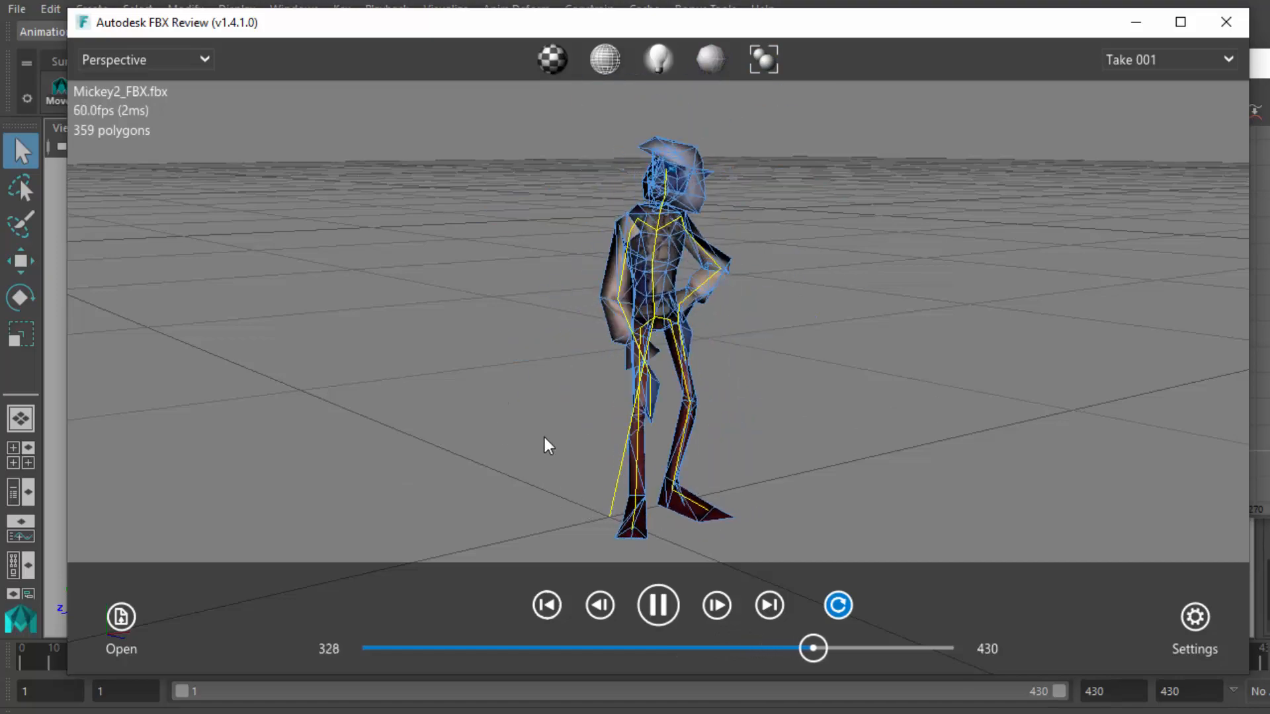
drag(812, 388, 839, 399)
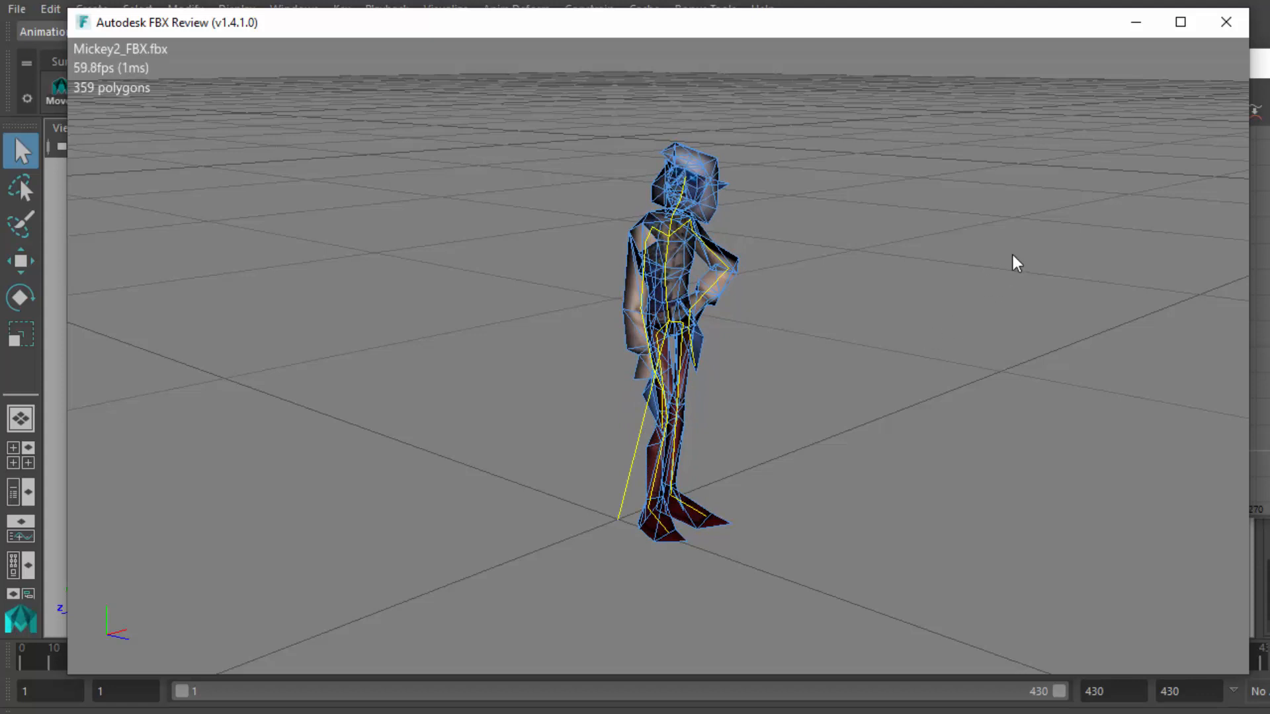
click(1224, 27)
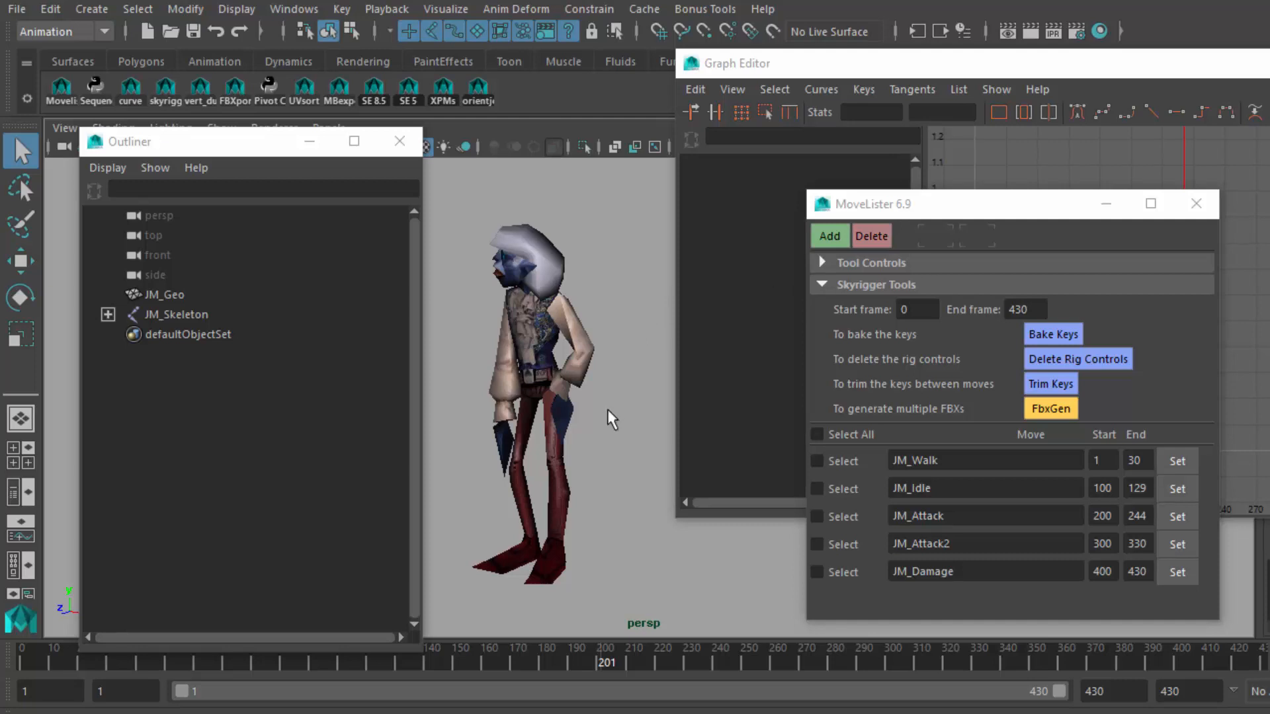
- Inspect the skeleton JM_Skeleton and the mesh JM_Geo by selecting each in turn, and clear the selection
mouse_move(607, 409)
alt+mouse_down()
mouse_move(631, 422)
mouse_move(423, 440)
mouse_move(658, 424)
mouse_move(615, 432)
alt+mouse_up()
click(172, 312)
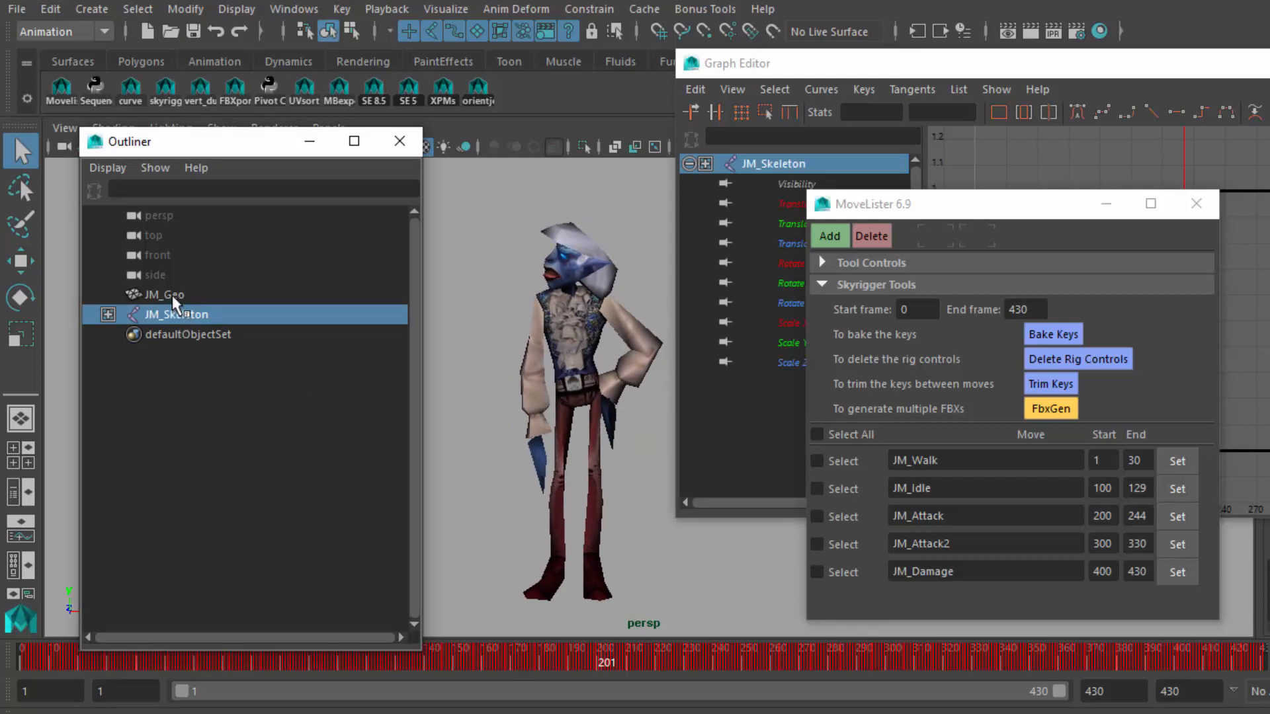
click(172, 295)
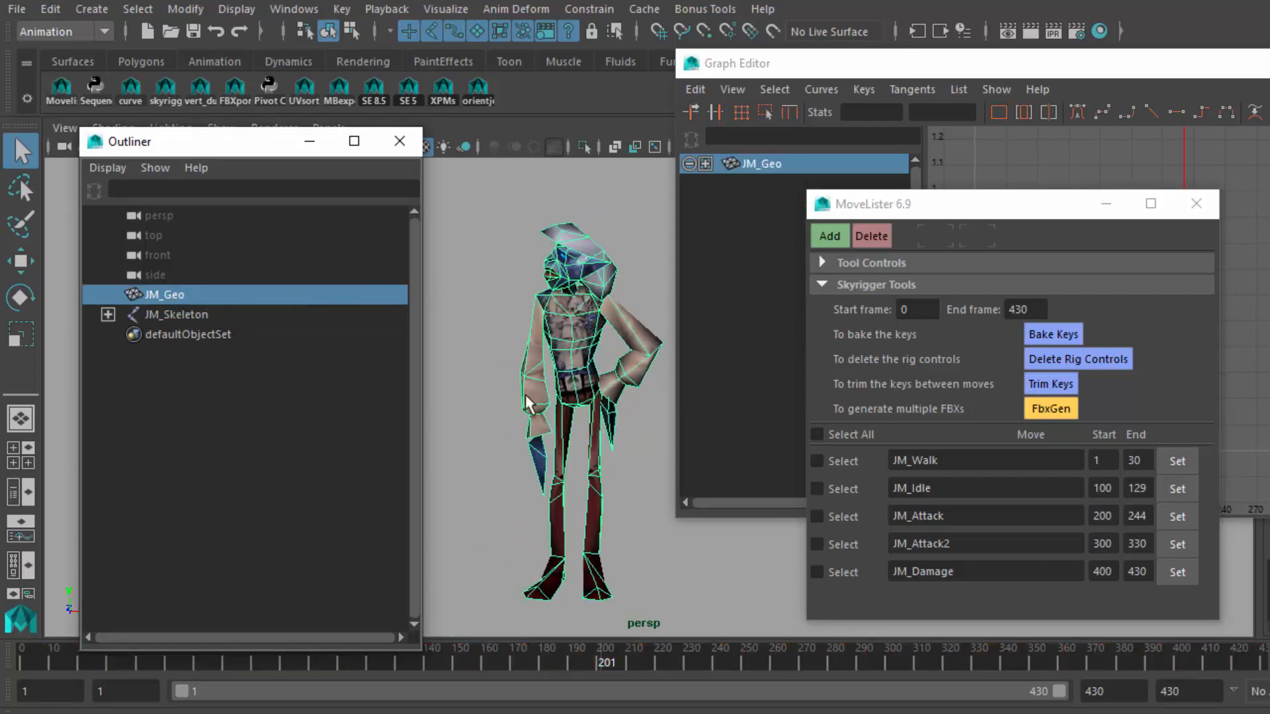
click(484, 442)
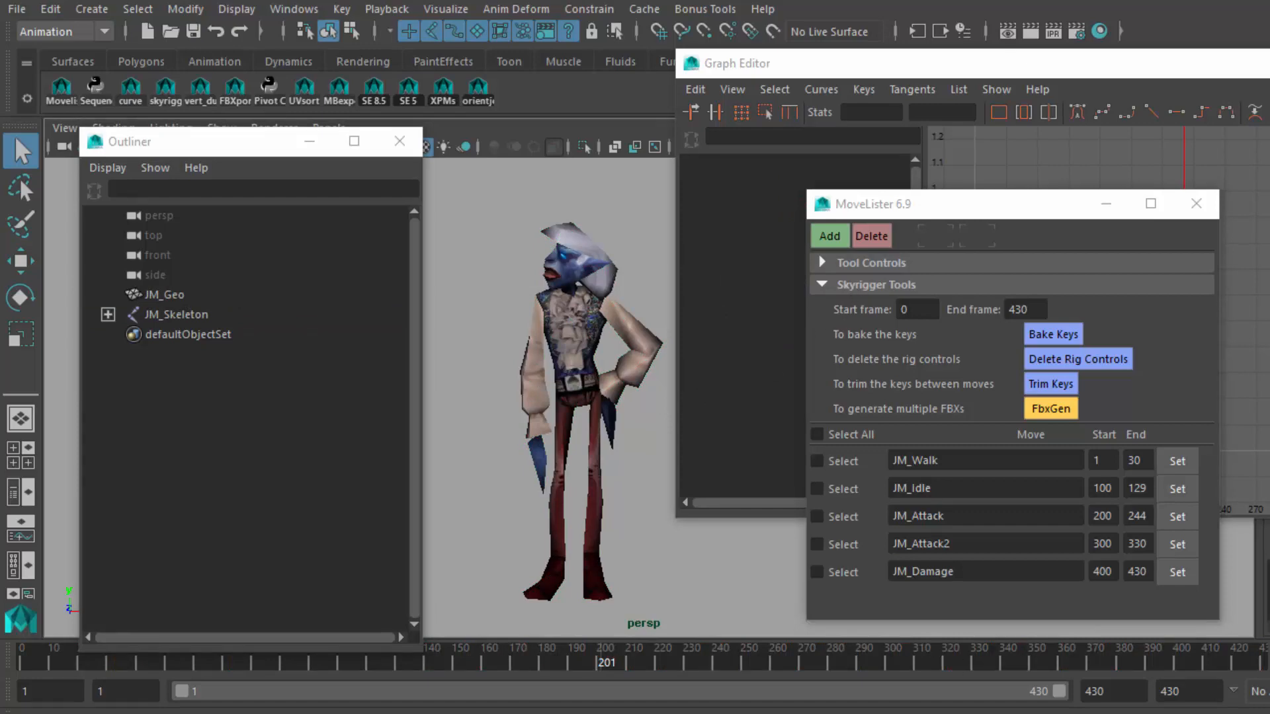